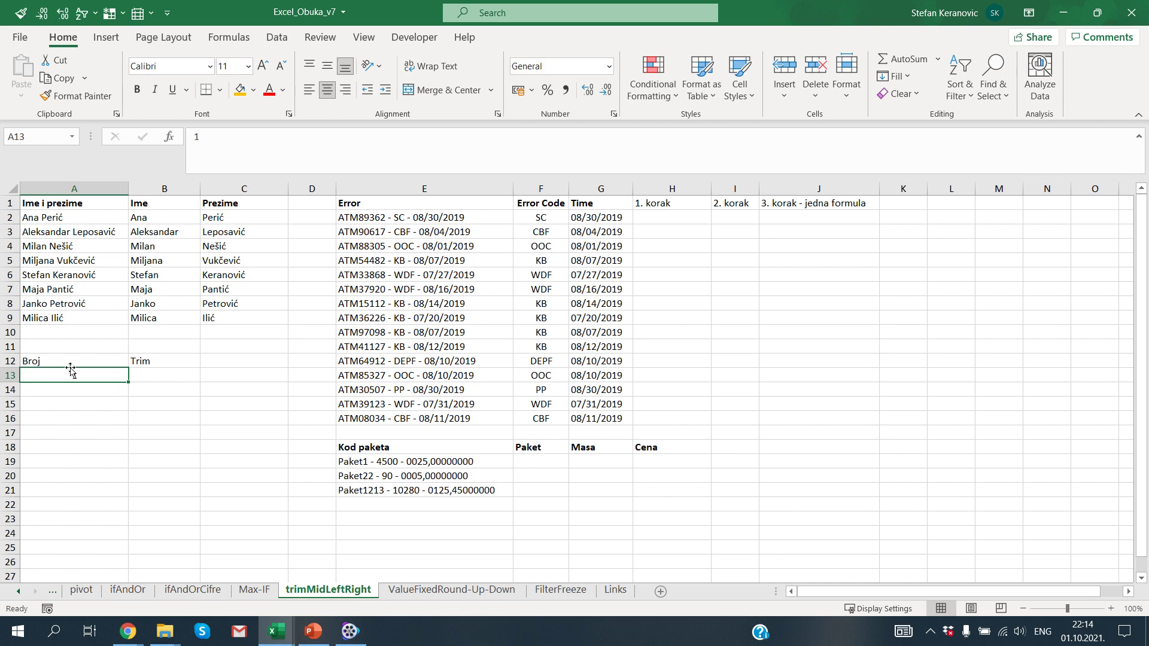
Step: Clear the contents of A12:B24
{"action": "left_click_drag", "start_coordinate": [69, 362], "coordinate": [162, 534]}
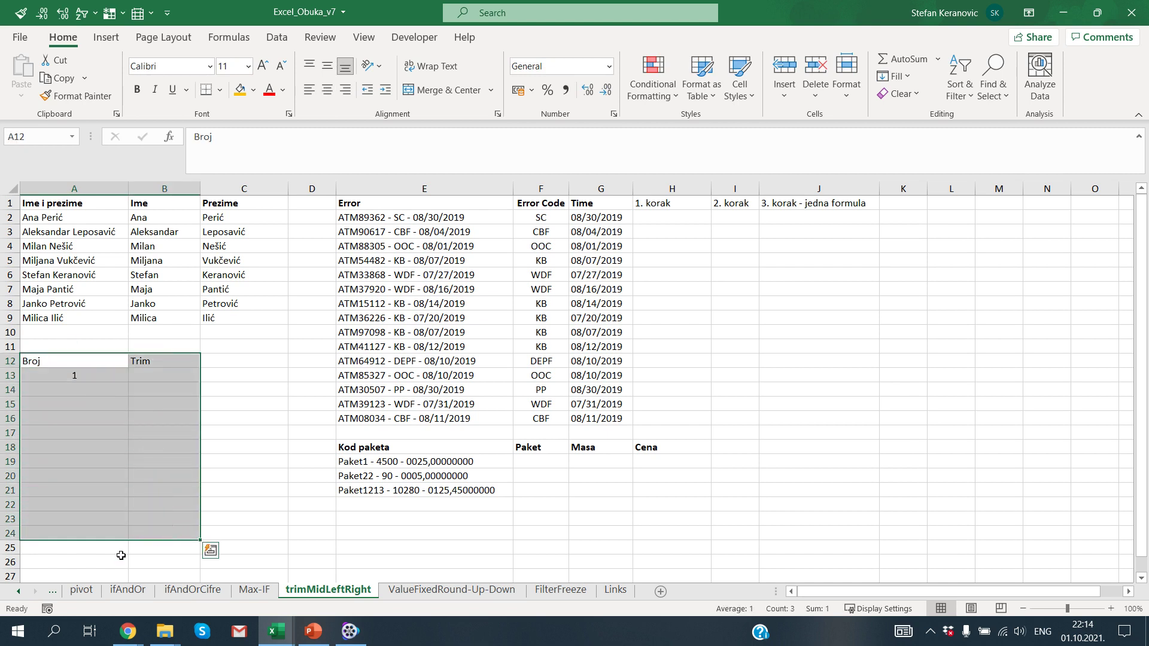
{"action": "key", "text": "alt+h"}
{"action": "key", "text": "e"}
{"action": "key", "text": "a"}
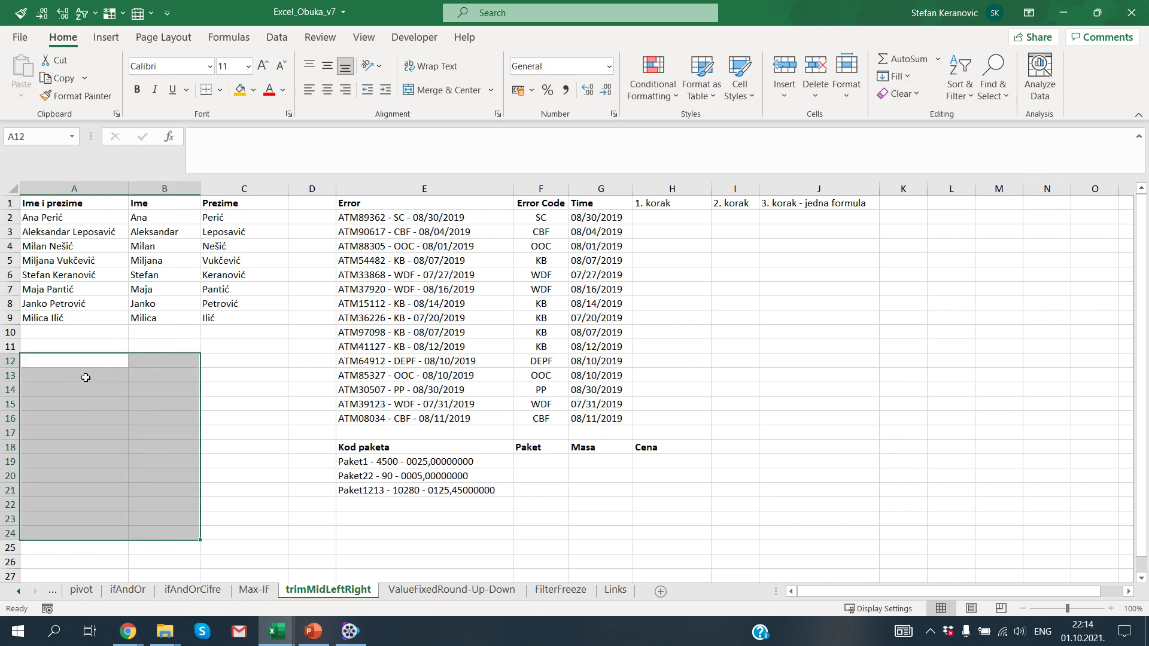
Step: Enter the headings Broj in A12 and Trim in B12
{"action": "left_click", "coordinate": [86, 367]}
{"action": "type", "text": "Broj"}
{"action": "key", "text": "Tab"}
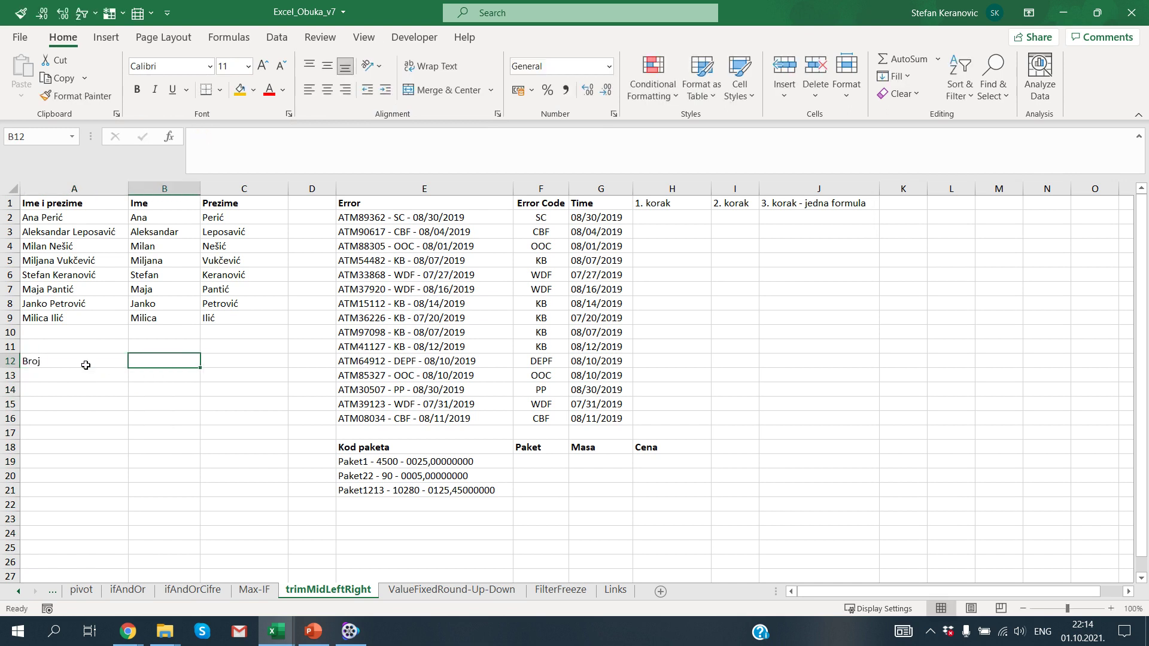
{"action": "type", "text": "Trim"}
{"action": "key", "text": "Return"}
Step: Fill A13:A24 with the numbers 1 to 12, starting from 1 in A13
{"action": "type", "text": "1"}
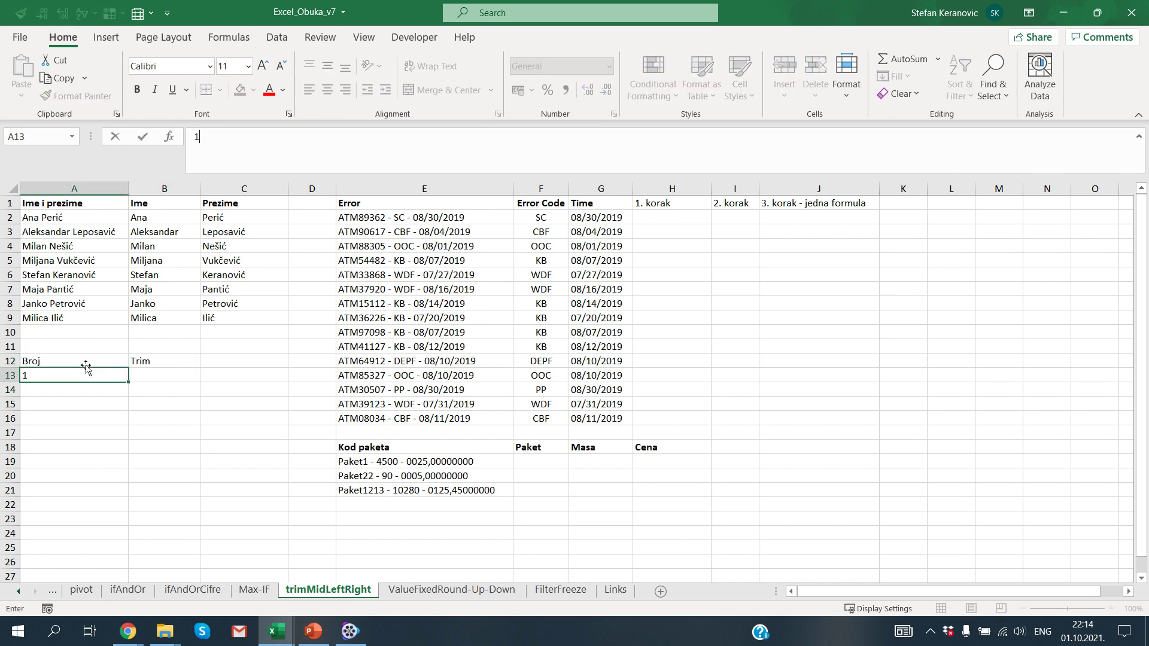
{"action": "left_click", "coordinate": [93, 367]}
{"action": "left_click", "coordinate": [95, 376]}
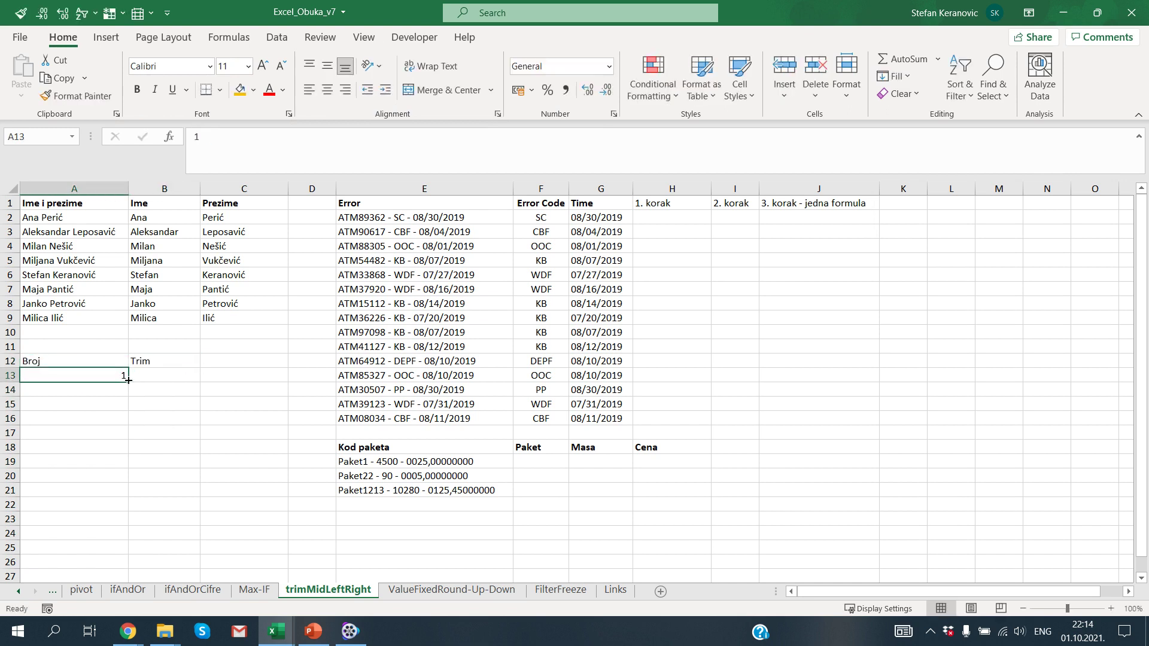
{"action": "left_click_drag", "start_coordinate": [128, 382], "coordinate": [128, 536]}
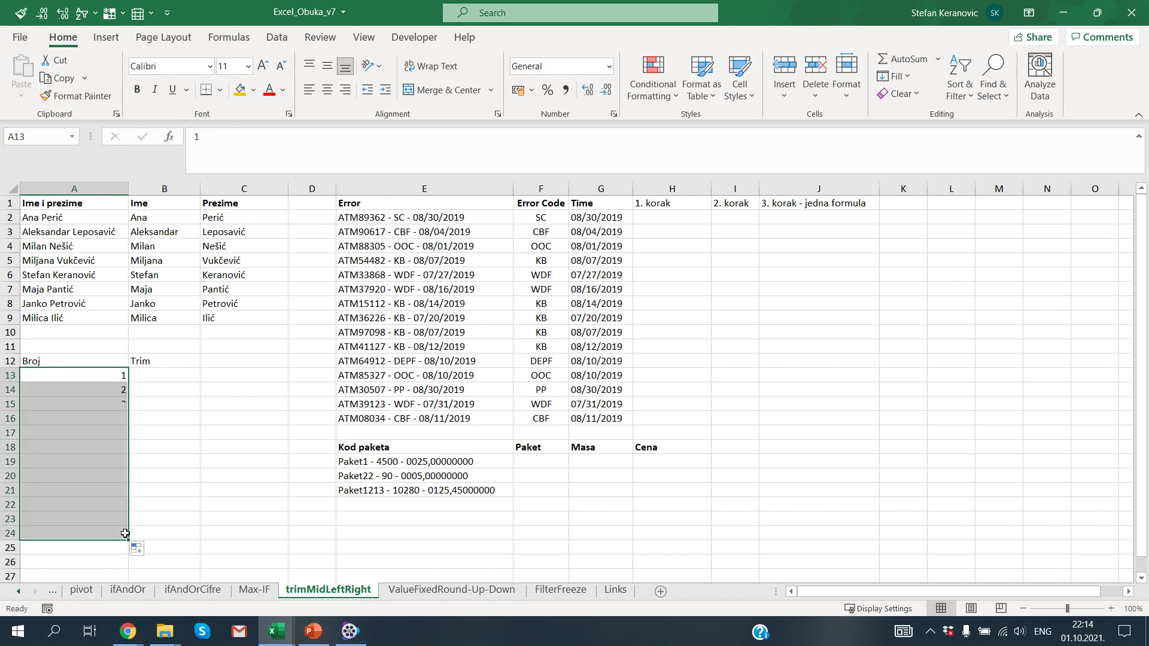
{"action": "left_click", "coordinate": [153, 376]}
Step: Enter =TRIM(A13) in B13 and copy it down through B24
{"action": "type", "text": "=TRIM("}
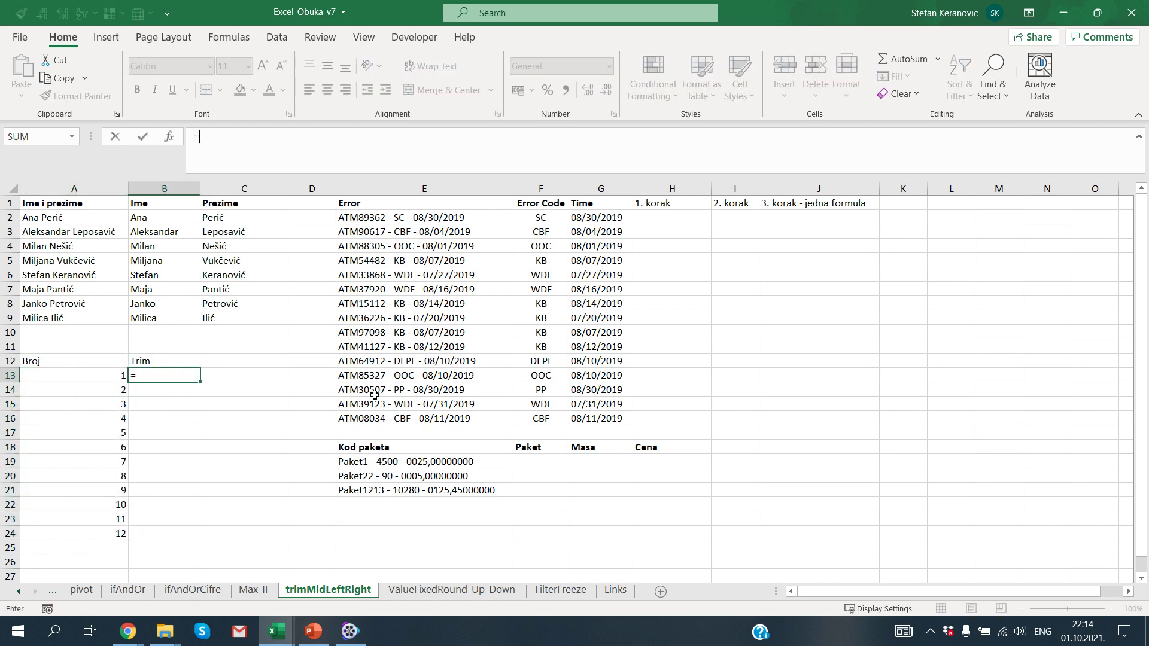
{"action": "key", "text": "Left"}
{"action": "type", "text": ")"}
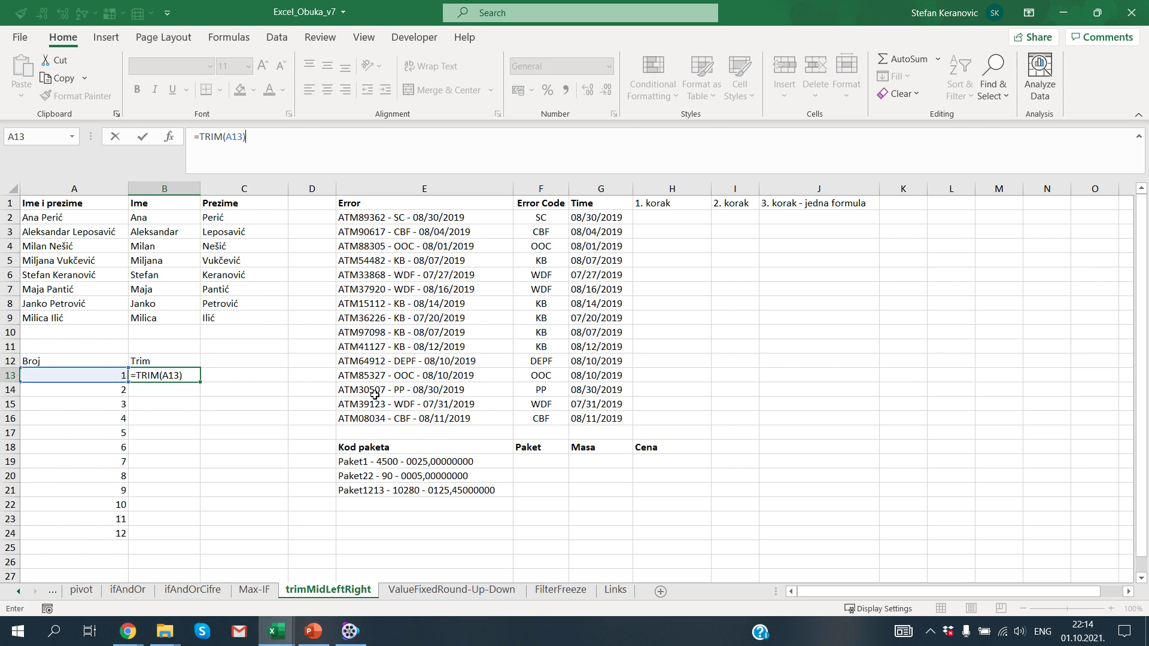
{"action": "key", "text": "ctrl+Return"}
{"action": "key", "text": "ctrl+c"}
{"action": "key", "text": "shift+Down"}
{"action": "key", "text": "shift+Down"}
{"action": "key", "text": "shift+Down"}
{"action": "key", "text": "shift+Down"}
{"action": "key", "text": "shift+Down"}
{"action": "key", "text": "shift+Down"}
{"action": "key", "text": "shift+Down"}
{"action": "key", "text": "shift+Down"}
{"action": "key", "text": "shift+Down"}
{"action": "key", "text": "shift+Down"}
{"action": "key", "text": "shift+Down"}
{"action": "key", "text": "ctrl+v"}
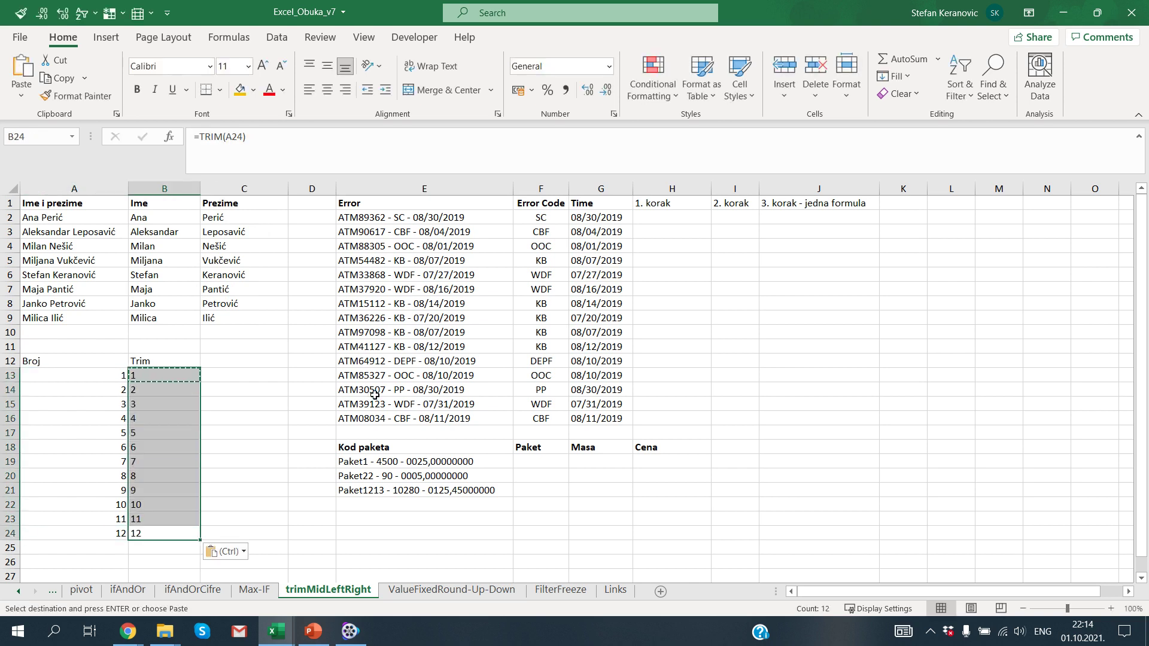
{"action": "key", "text": "Escape"}
{"action": "key", "text": "Up"}
{"action": "key", "text": "Down"}
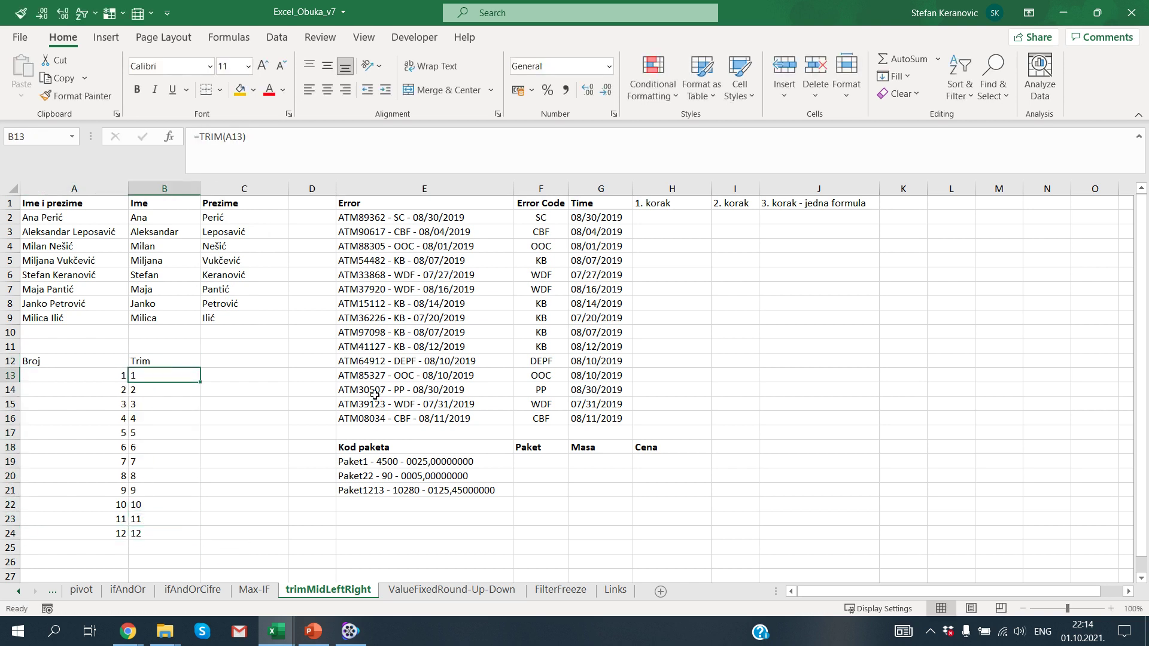
{"action": "key", "text": "Left"}
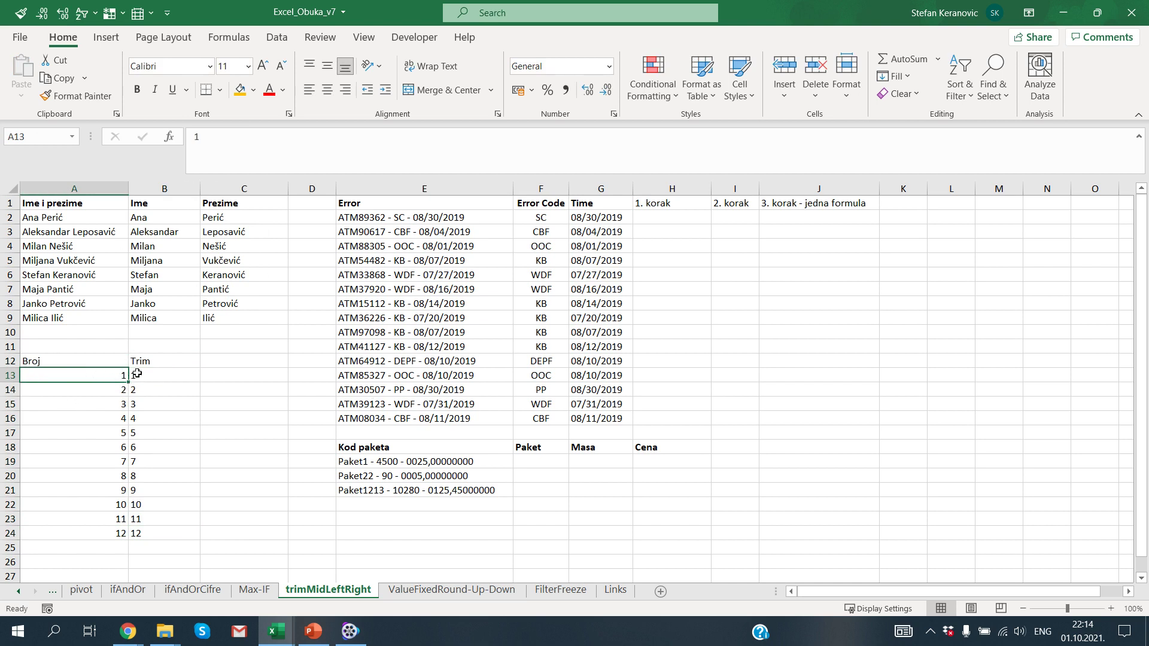
Step: Type test entries 123 and a word into J14:J15, then delete them
{"action": "left_click", "coordinate": [830, 392]}
{"action": "type", "text": "123"}
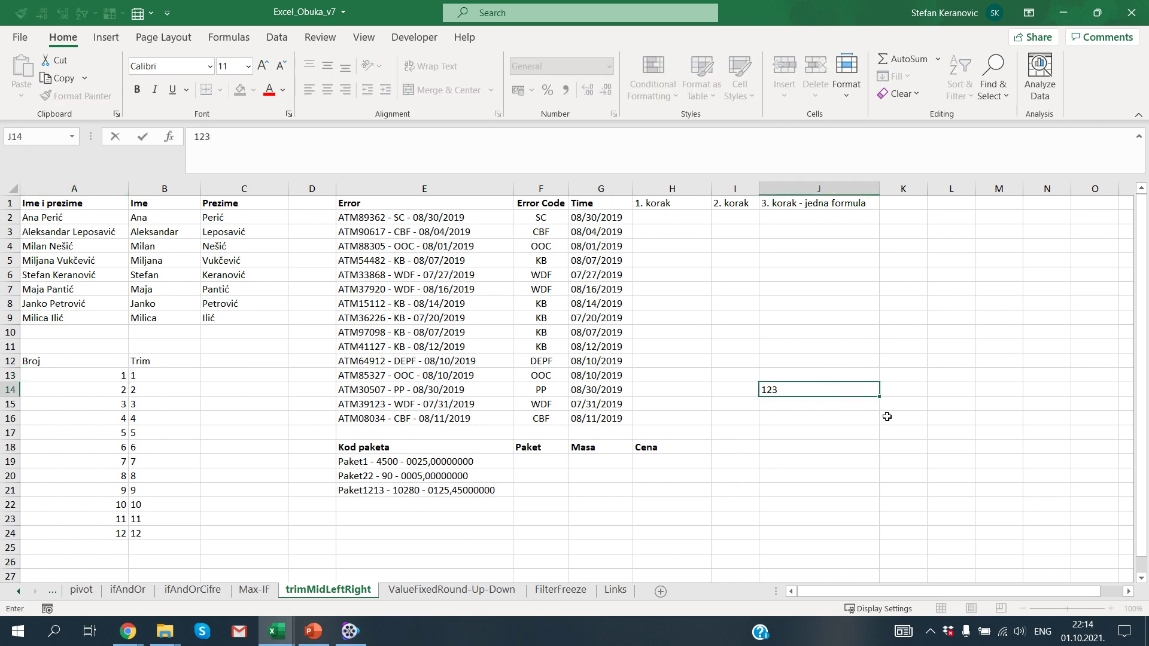
{"action": "key", "text": "Return"}
{"action": "type", "text": "S"}
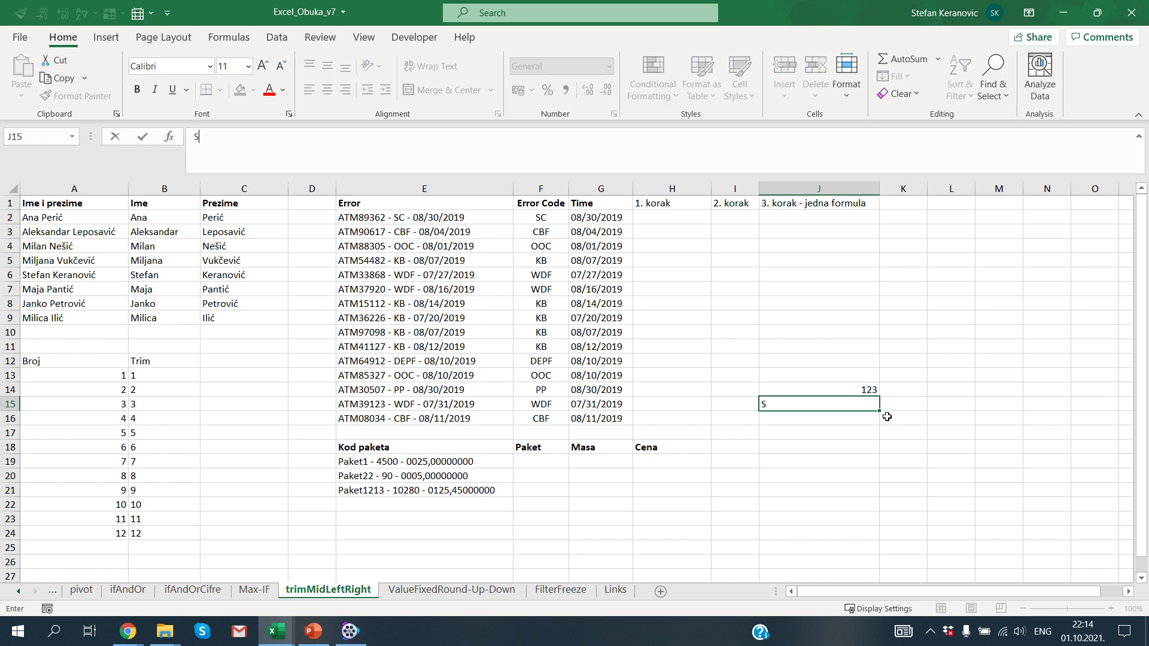
{"action": "type", "text": "tefan"}
{"action": "key", "text": "Return"}
{"action": "key", "text": "Up"}
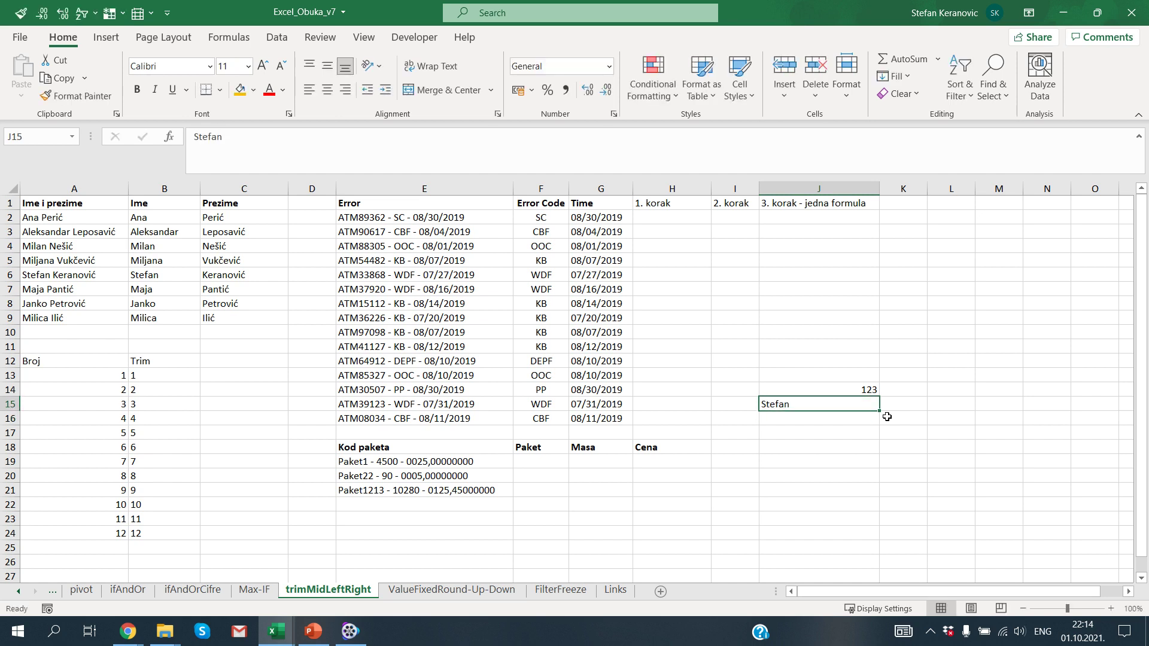
{"action": "key", "text": "shift+Up"}
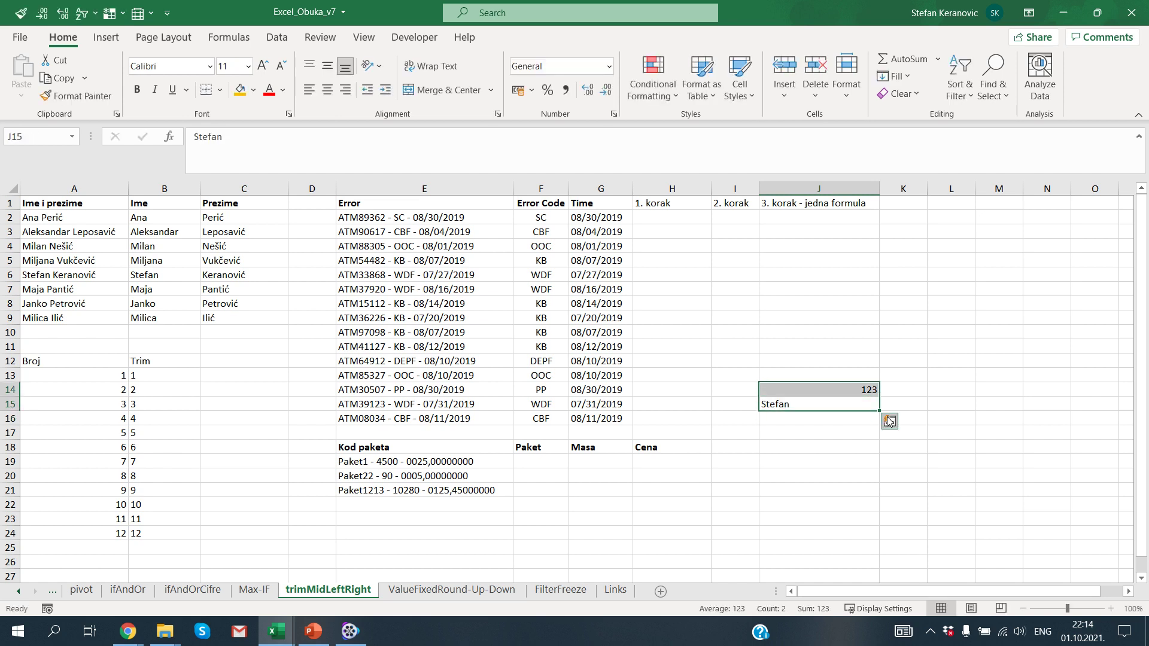
{"action": "key", "text": "Delete"}
{"action": "key", "text": "Left"}
{"action": "key", "text": "Left"}
{"action": "key", "text": "Left"}
{"action": "key", "text": "Left"}
{"action": "key", "text": "Left"}
{"action": "key", "text": "Left"}
{"action": "key", "text": "Left"}
{"action": "key", "text": "Left"}
{"action": "key", "text": "Left"}
{"action": "key", "text": "Up"}
{"action": "key", "text": "Up"}
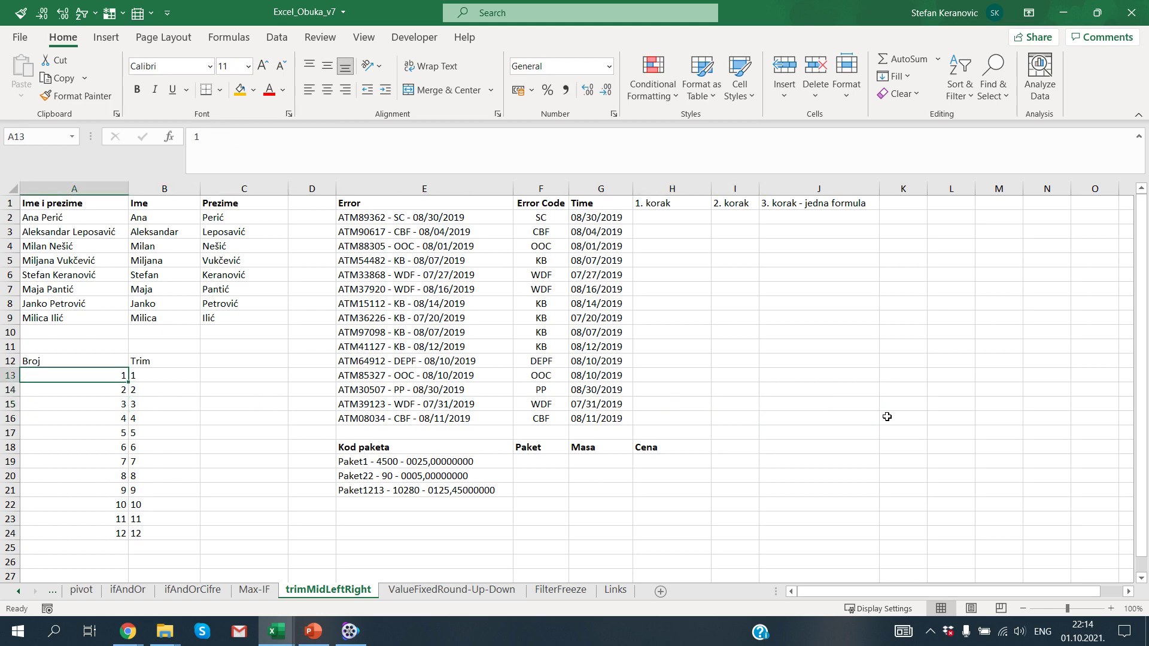
Step: Replace the A13:B24 formulas with their values via Paste Special > Values
{"action": "key", "text": "shift+Right"}
{"action": "key", "text": "ctrl+shift+Down"}
{"action": "key", "text": "ctrl+c"}
{"action": "key", "text": "ctrl+alt+v"}
{"action": "key", "text": "v"}
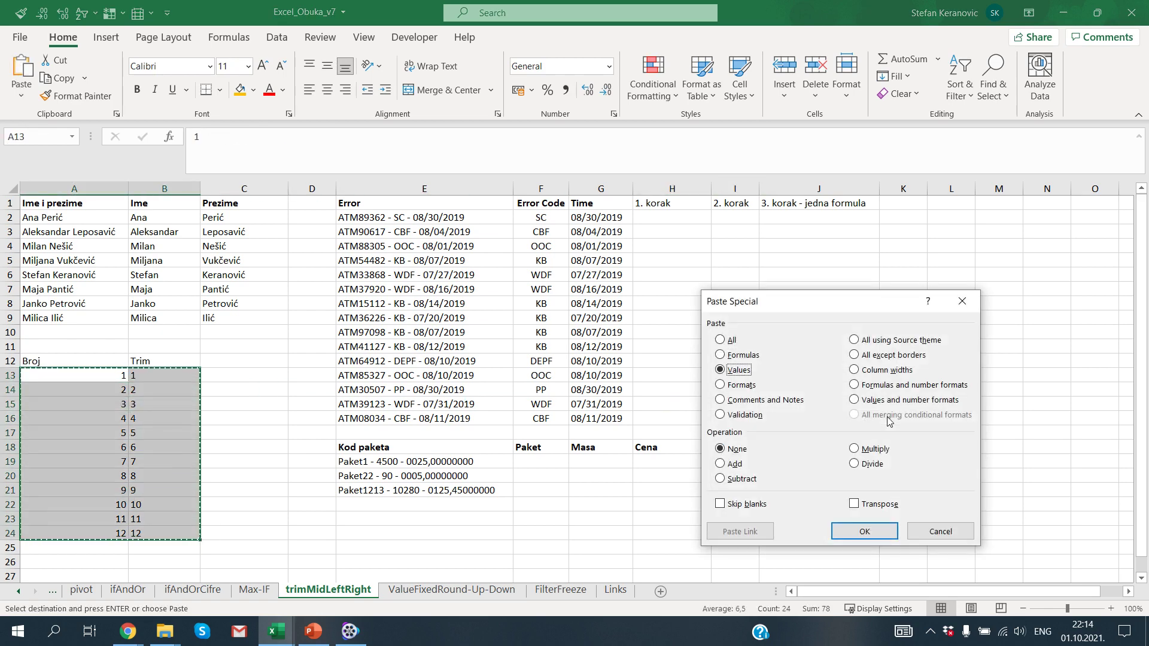
{"action": "key", "text": "Return"}
{"action": "key", "text": "Escape"}
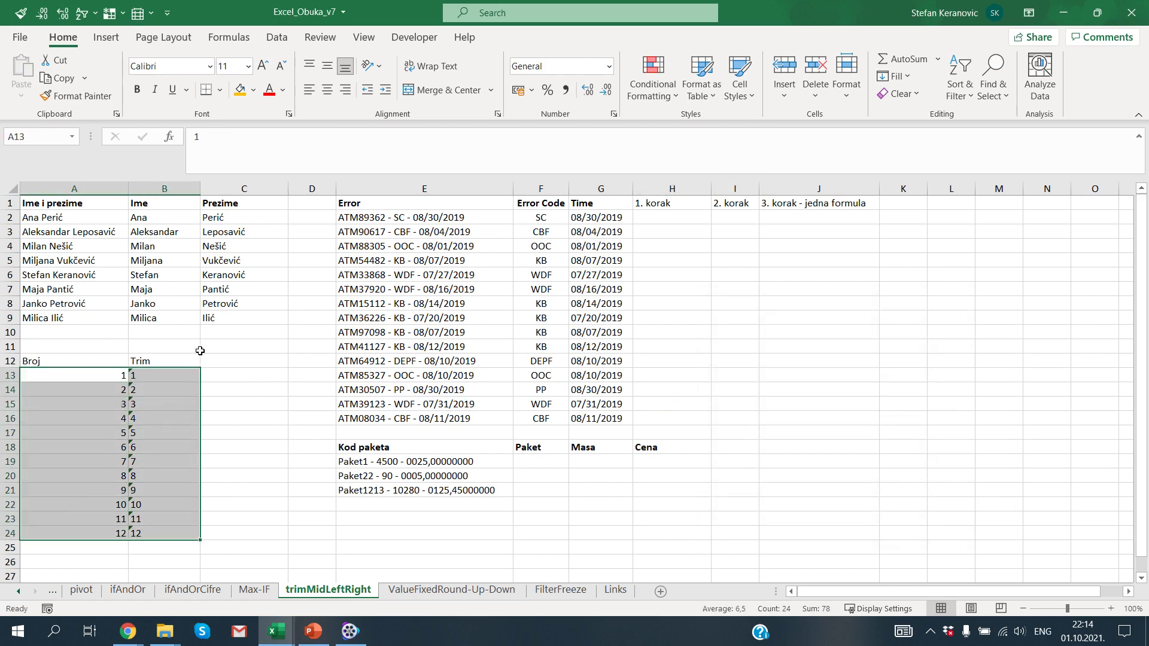
Step: Ignore the number-stored-as-text error on the Trim values in B13:B24
{"action": "left_click", "coordinate": [162, 374]}
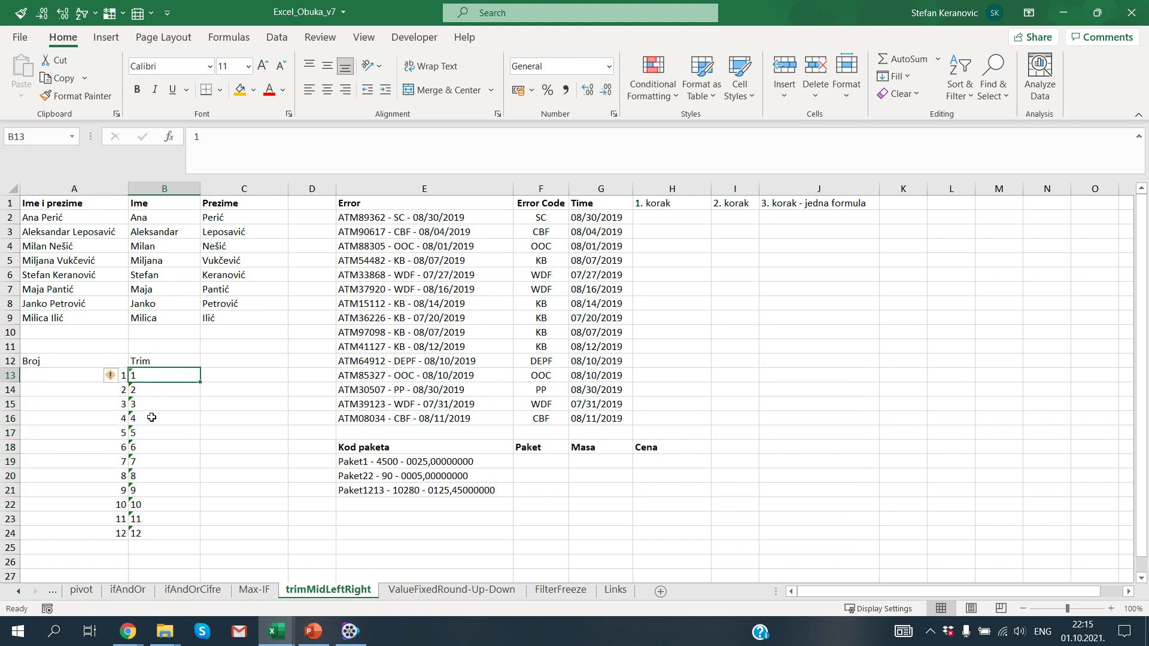
{"action": "left_click_drag", "start_coordinate": [166, 374], "coordinate": [164, 507]}
{"action": "left_click", "coordinate": [110, 375]}
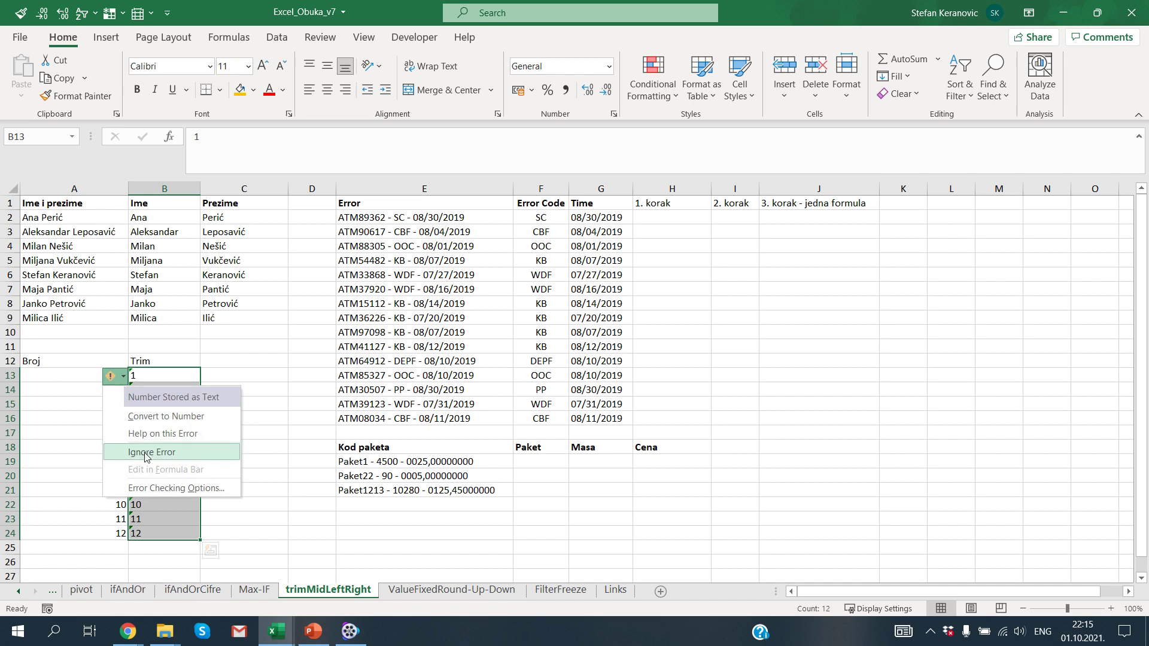
{"action": "left_click", "coordinate": [157, 446]}
Step: Centre-align the Broj and Trim block A12:B24
{"action": "left_click_drag", "start_coordinate": [98, 375], "coordinate": [141, 534]}
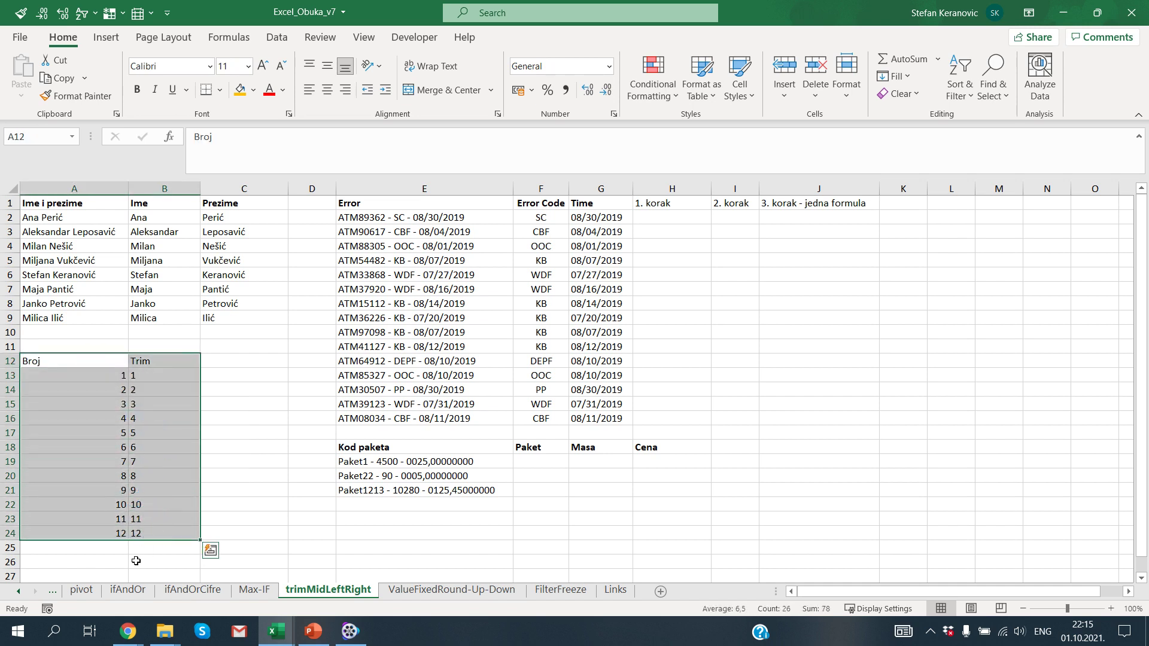
{"action": "key", "text": "h"}
{"action": "key", "text": "a"}
{"action": "key", "text": "c"}
{"action": "key", "text": "Up"}
{"action": "key", "text": "Down"}
{"action": "key", "text": "Down"}
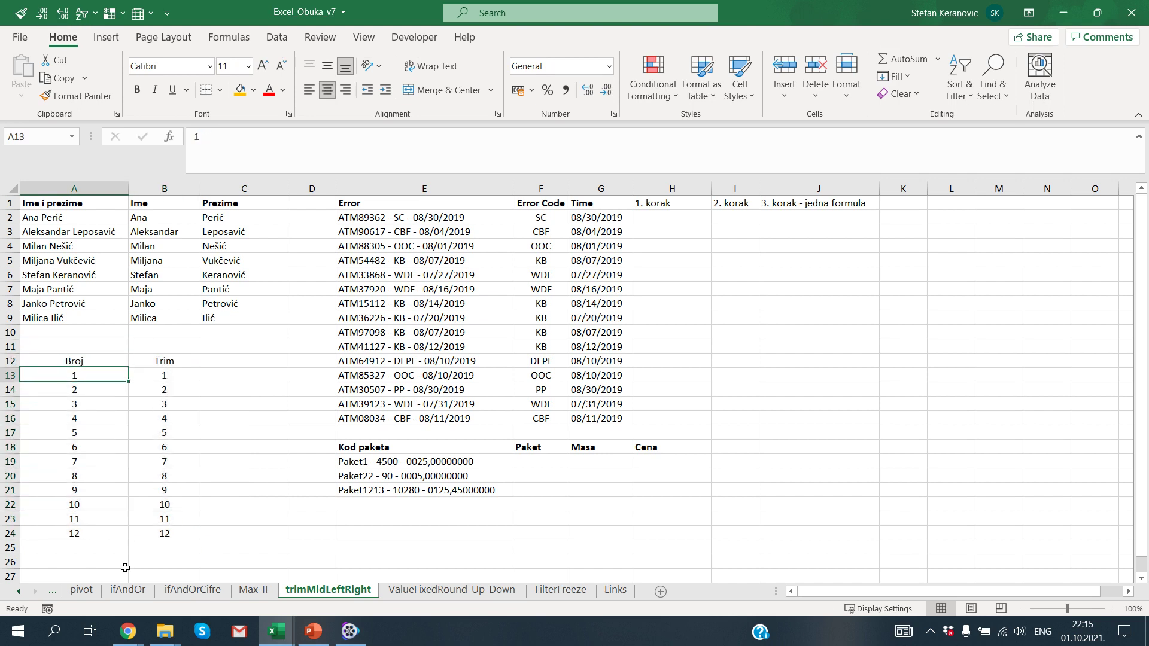
{"action": "key", "text": "ctrl+shift+Down"}
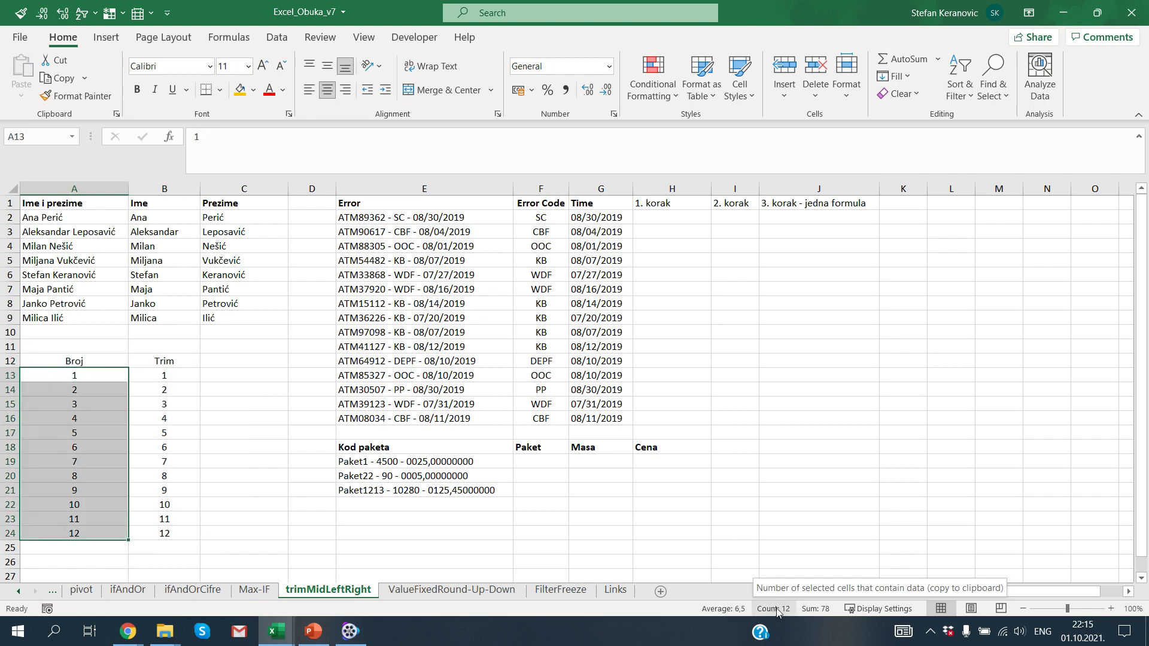
{"action": "left_click_drag", "start_coordinate": [160, 375], "coordinate": [164, 534]}
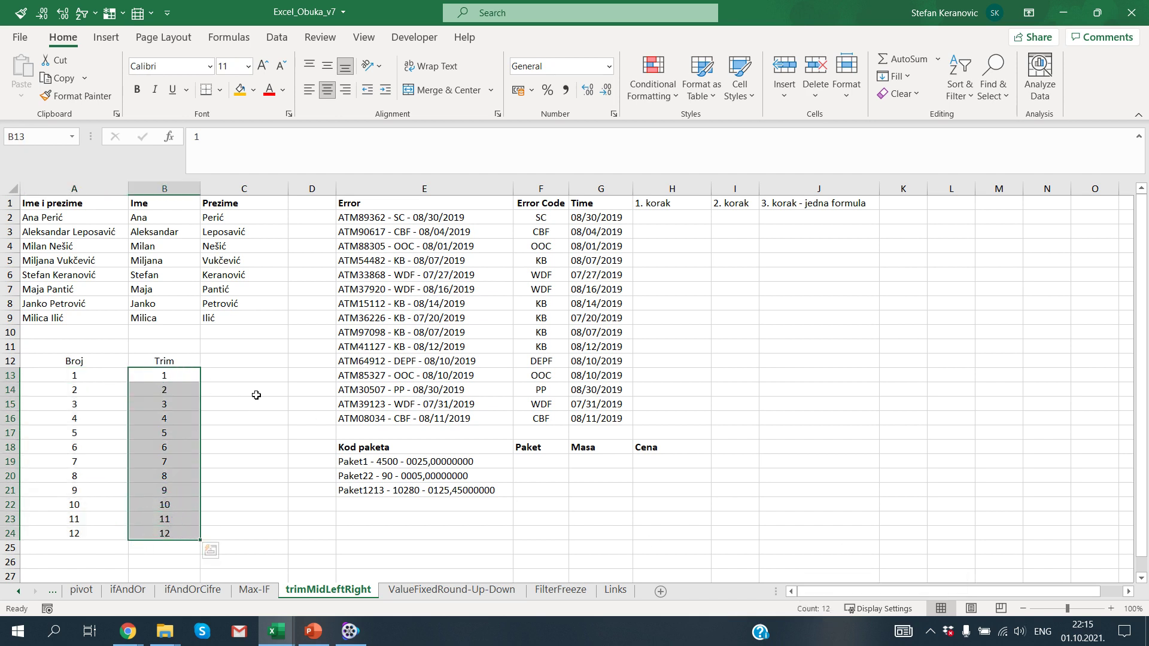
Step: Enter a test comparison of A13 and B13 in C13, then delete it
{"action": "left_click", "coordinate": [234, 378]}
{"action": "type", "text": "="}
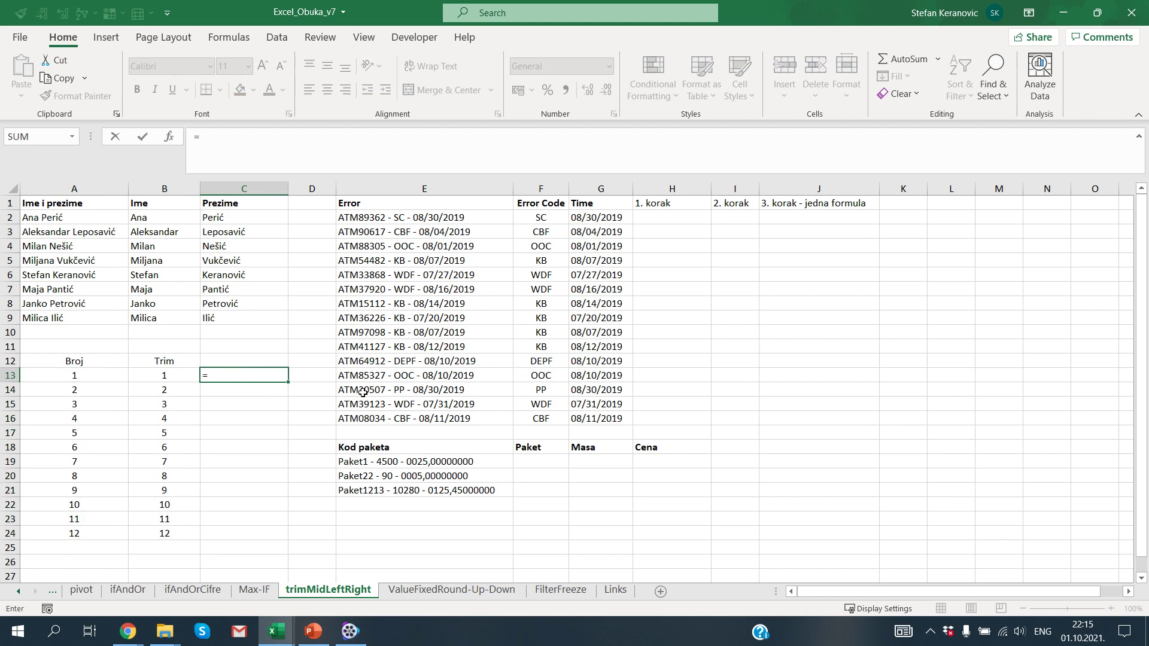
{"action": "key", "text": "Left"}
{"action": "key", "text": "Left"}
{"action": "type", "text": "="}
{"action": "key", "text": "Left"}
{"action": "key", "text": "Return"}
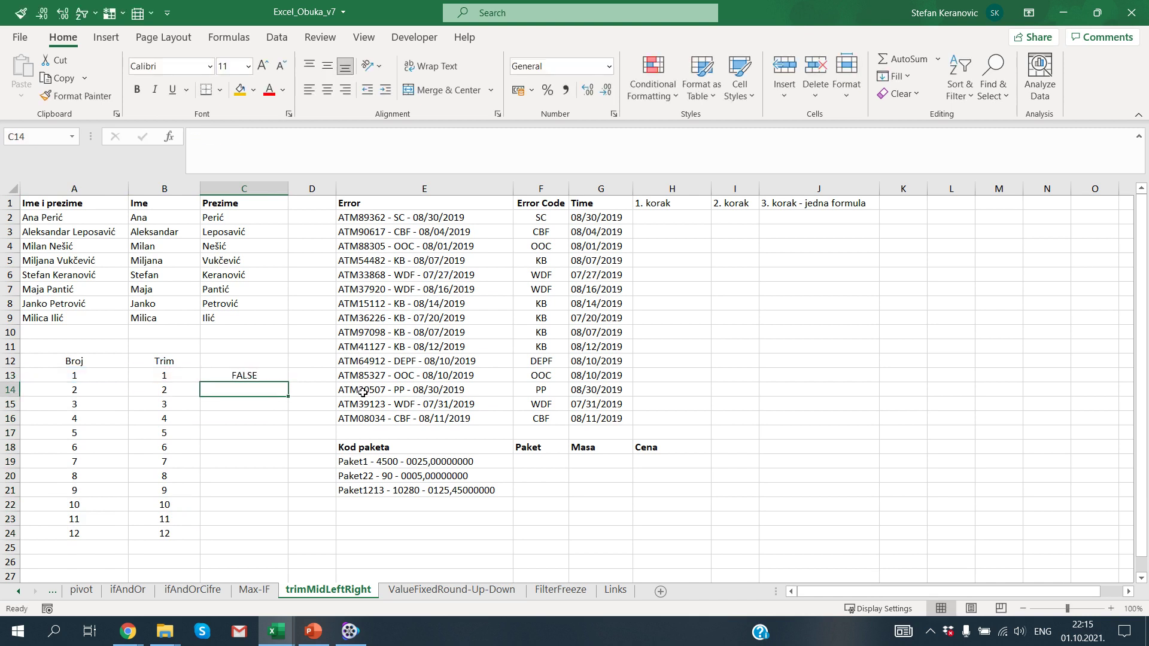
{"action": "key", "text": "Up"}
{"action": "key", "text": "Delete"}
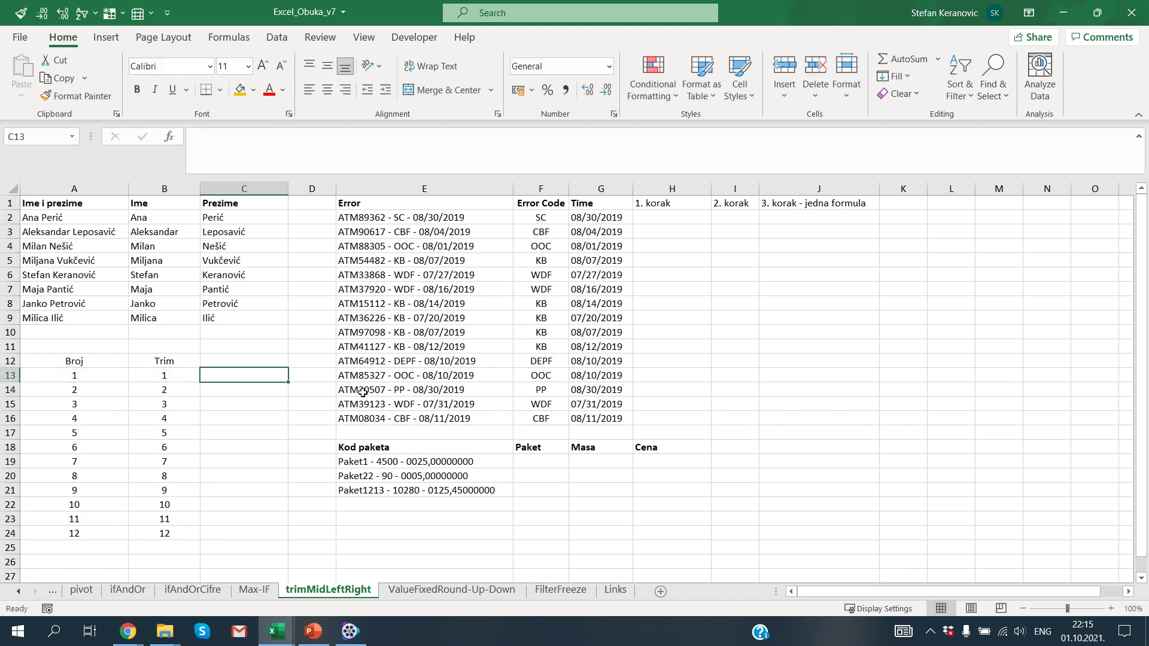
Step: Enter =A13+0 in A26 and paste it across A26:B37
{"action": "key", "text": "Left"}
{"action": "key", "text": "Left"}
{"action": "key", "text": "ctrl+Down"}
{"action": "key", "text": "Down"}
{"action": "key", "text": "Down"}
{"action": "type", "text": "="}
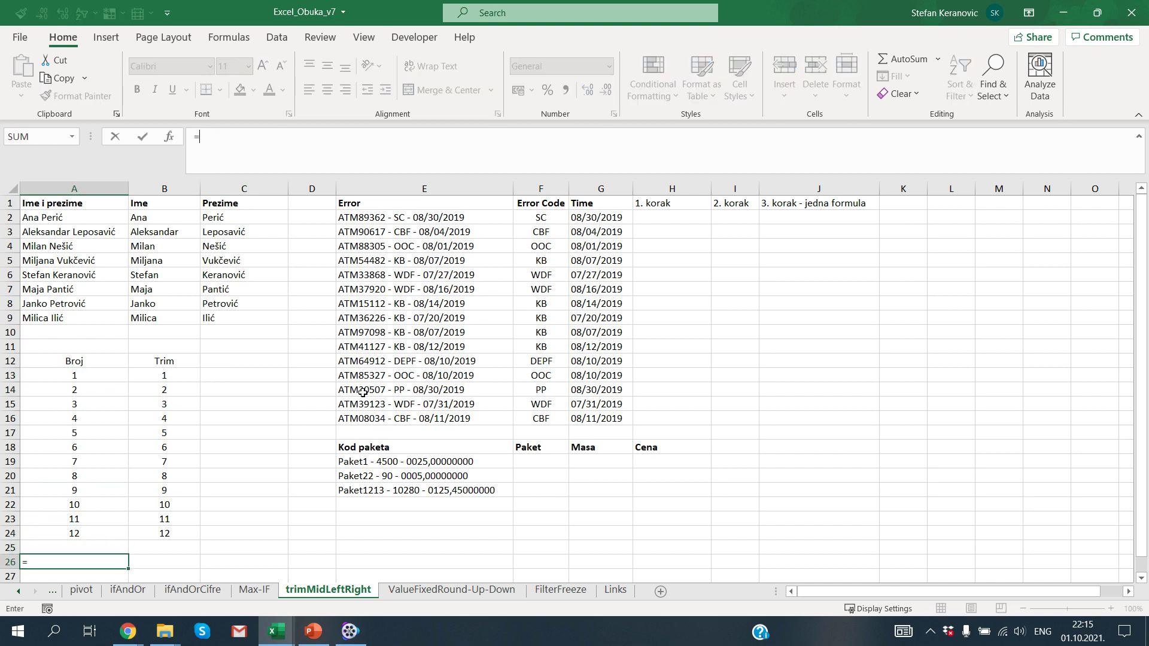
{"action": "key", "text": "Up"}
{"action": "key", "text": "Up"}
{"action": "key", "text": "Up"}
{"action": "key", "text": "Up"}
{"action": "key", "text": "Up"}
{"action": "key", "text": "Up"}
{"action": "key", "text": "Up"}
{"action": "key", "text": "Up"}
{"action": "key", "text": "Up"}
{"action": "key", "text": "Up"}
{"action": "key", "text": "Up"}
{"action": "key", "text": "Up"}
{"action": "key", "text": "Up"}
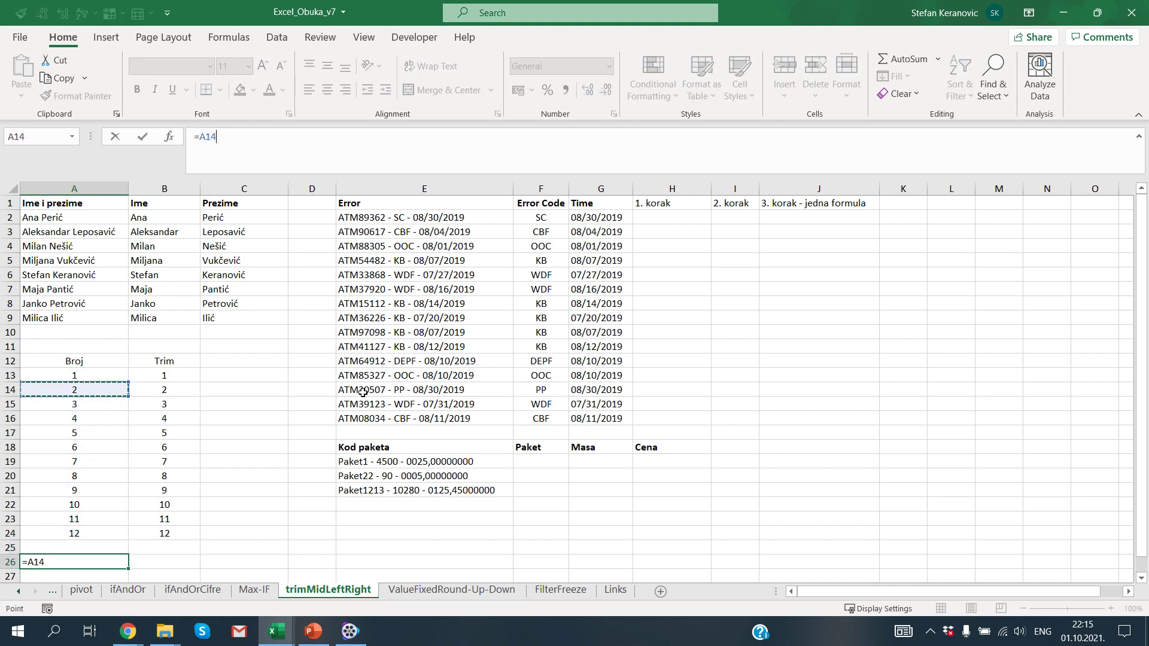
{"action": "type", "text": "+0"}
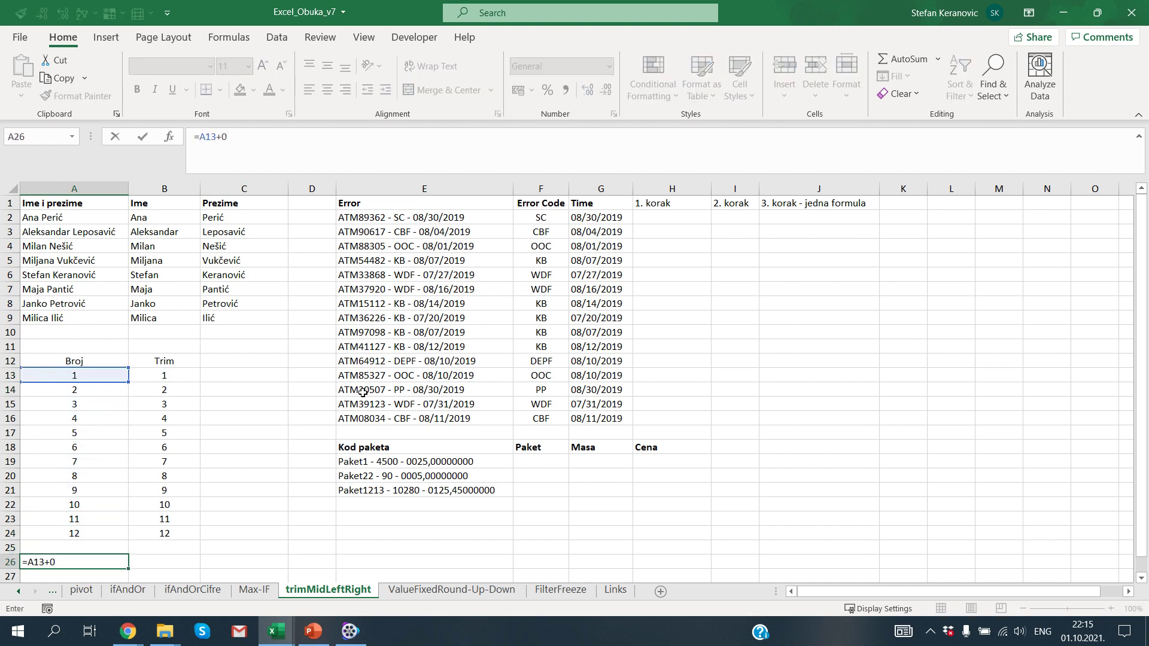
{"action": "key", "text": "ctrl+Return"}
{"action": "scroll", "coordinate": [359, 394], "scroll_direction": "down", "scroll_amount": 3}
{"action": "key", "text": "ctrl+c"}
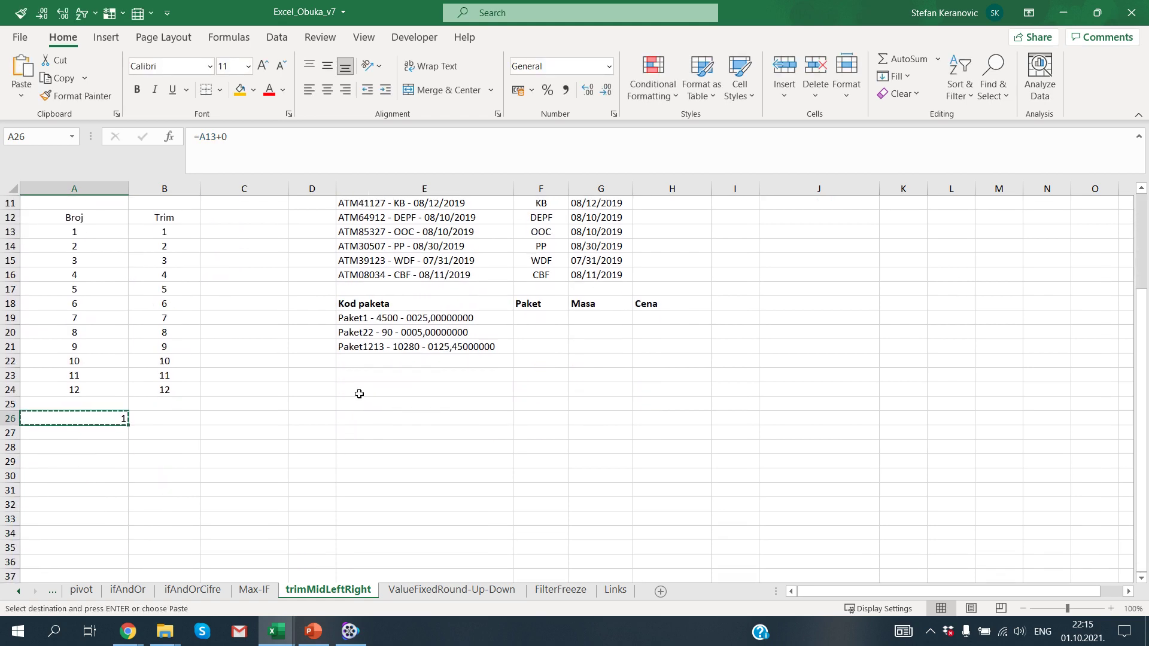
{"action": "key", "text": "shift+Right"}
{"action": "key", "text": "shift+Down"}
{"action": "key", "text": "shift+Down"}
{"action": "key", "text": "shift+Down"}
{"action": "key", "text": "shift+Down"}
{"action": "key", "text": "shift+Down"}
{"action": "key", "text": "shift+Down"}
{"action": "key", "text": "shift+Down"}
{"action": "key", "text": "shift+Down"}
{"action": "key", "text": "shift+Down"}
{"action": "key", "text": "shift+Down"}
{"action": "key", "text": "shift+Down"}
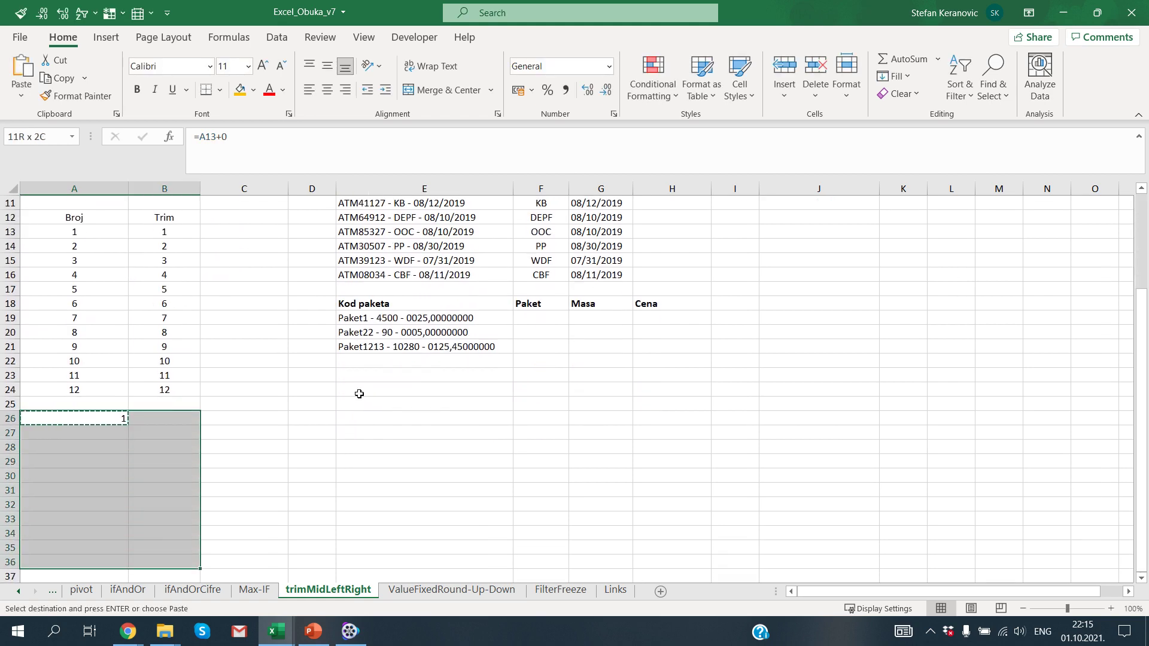
{"action": "key", "text": "ctrl+v"}
{"action": "key", "text": "Escape"}
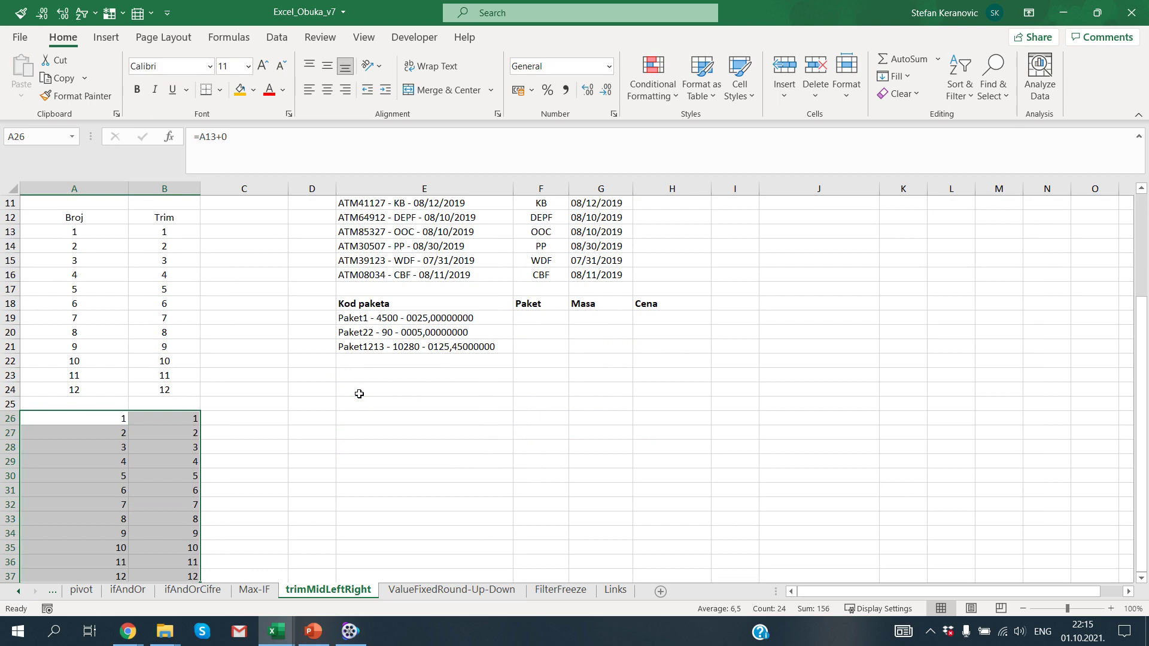
Step: Convert A26:B37 to plain values with Paste Special > Values
{"action": "key", "text": "Up"}
{"action": "key", "text": "Down"}
{"action": "key", "text": "shift+Right"}
{"action": "key", "text": "ctrl+shift+Down"}
{"action": "key", "text": "ctrl+c"}
{"action": "key", "text": "ctrl+alt+v"}
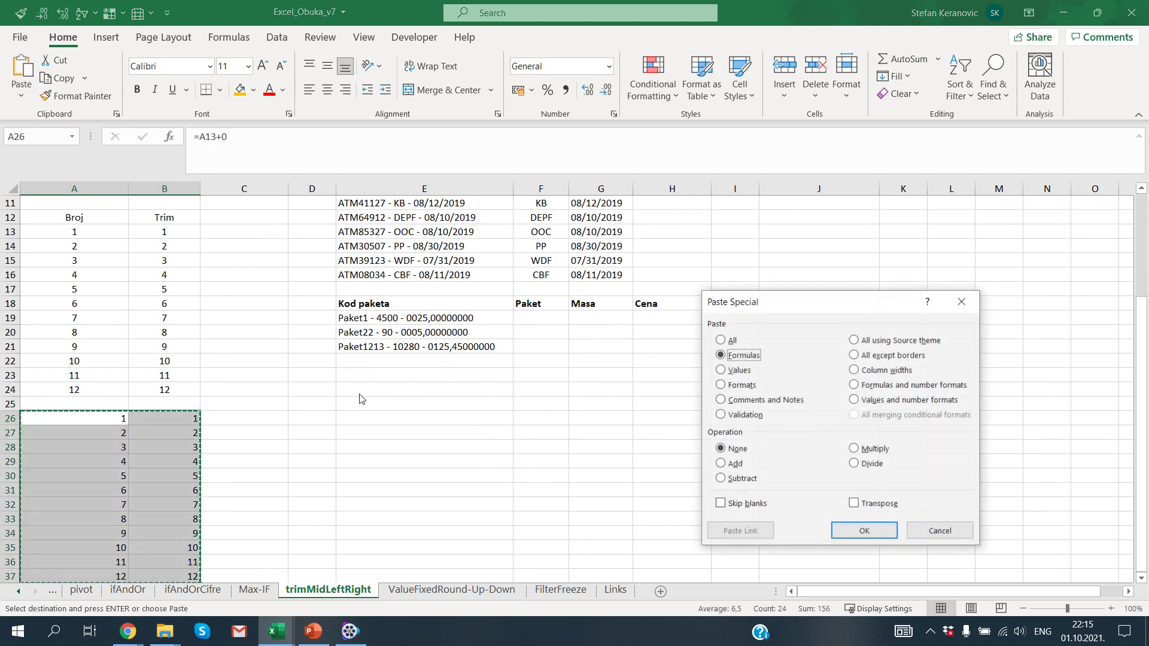
{"action": "key", "text": "v"}
{"action": "key", "text": "Return"}
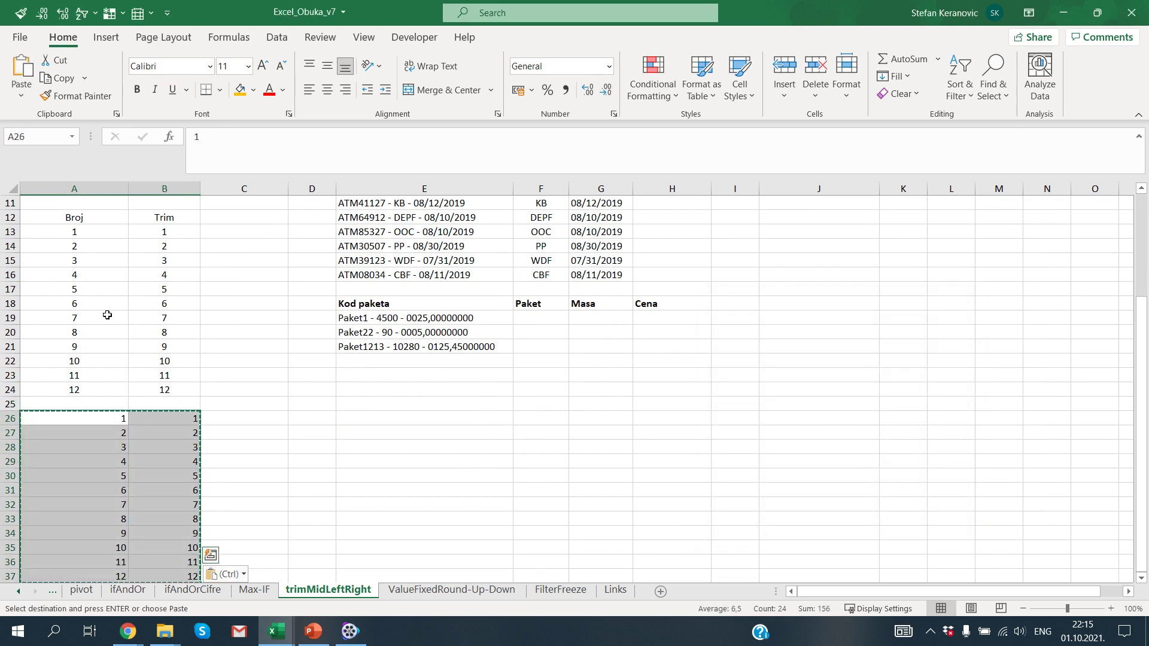
{"action": "key", "text": "Escape"}
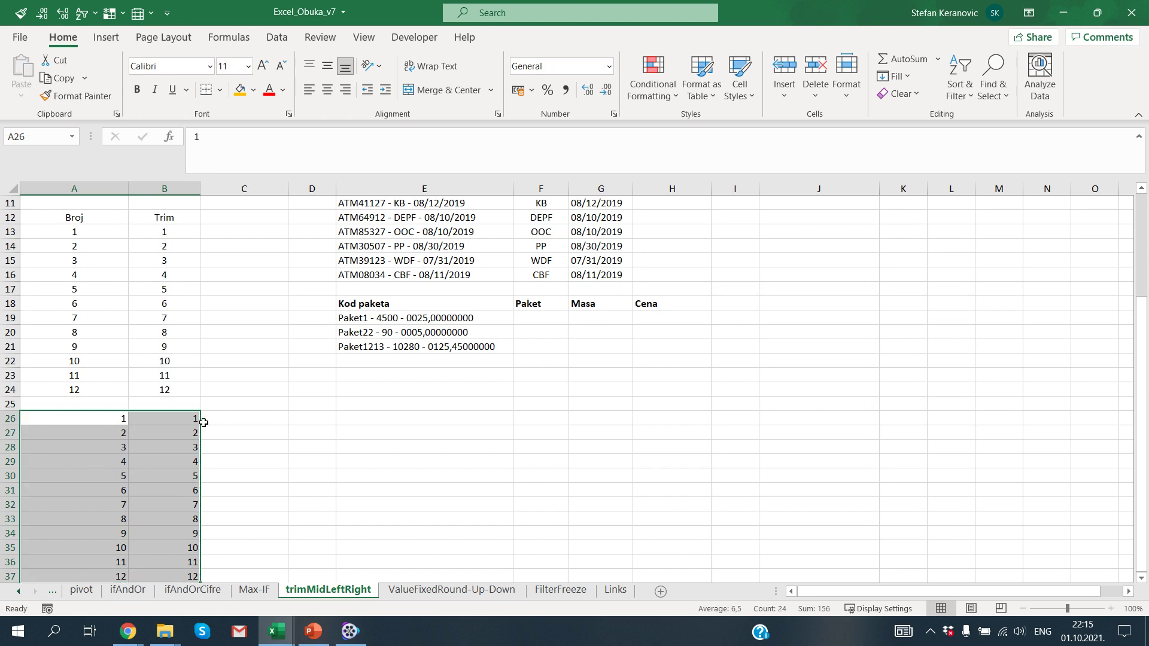
{"action": "key", "text": "ctrl+c"}
{"action": "key", "text": "ctrl+alt+v"}
{"action": "key", "text": "v"}
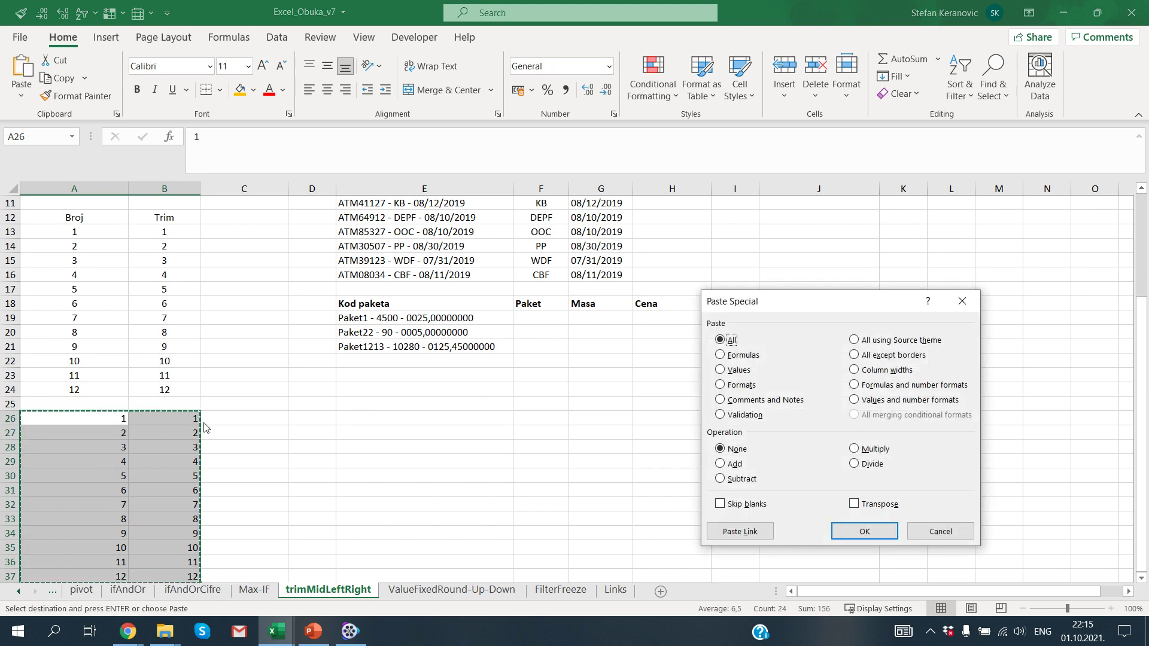
{"action": "key", "text": "Return"}
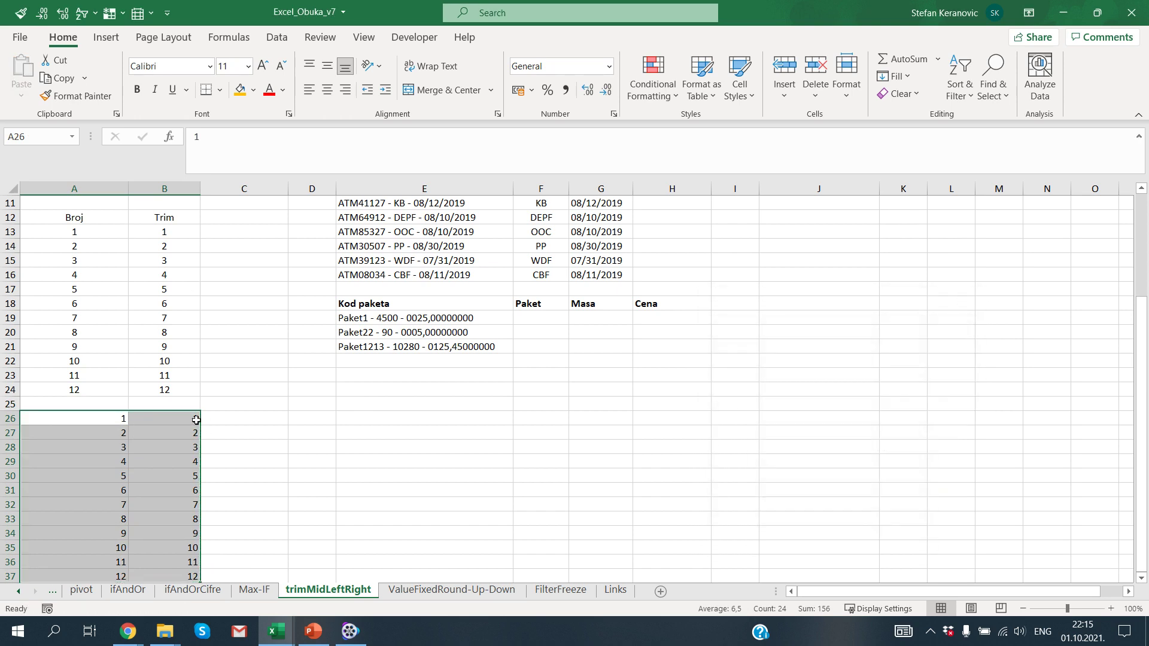
{"action": "left_click", "coordinate": [238, 420]}
Step: Enter =A26=B26 in C26 to confirm the two columns match
{"action": "type", "text": "="}
{"action": "key", "text": "Left"}
{"action": "key", "text": "Left"}
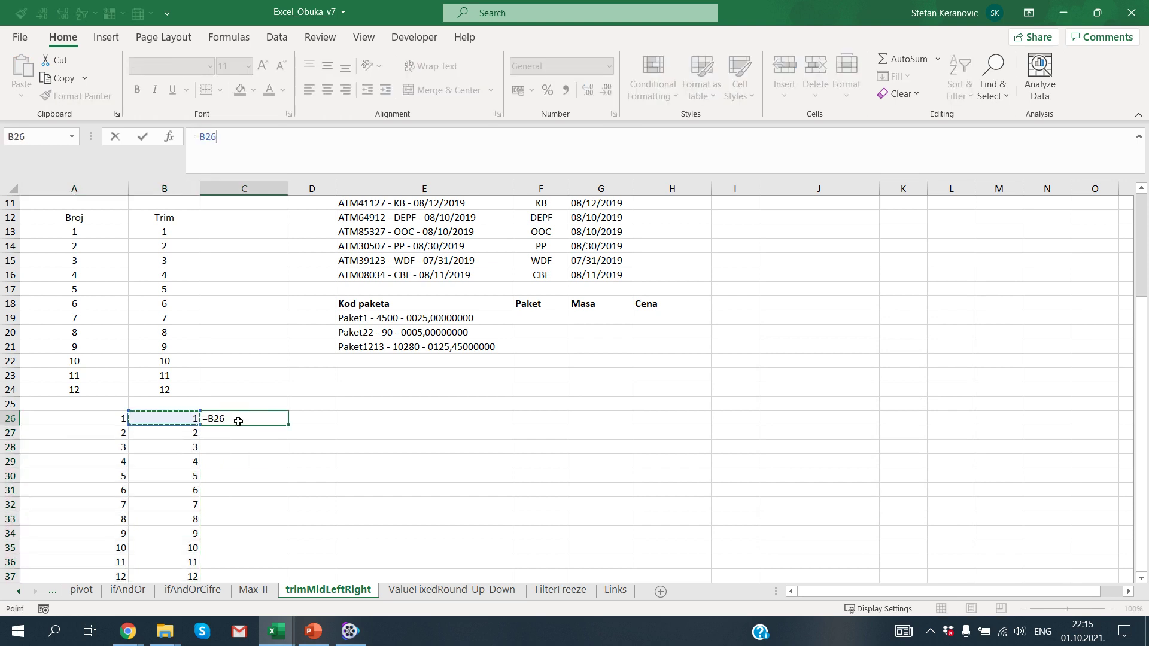
{"action": "type", "text": "="}
{"action": "key", "text": "Left"}
{"action": "key", "text": "Return"}
{"action": "left_click", "coordinate": [238, 421]}
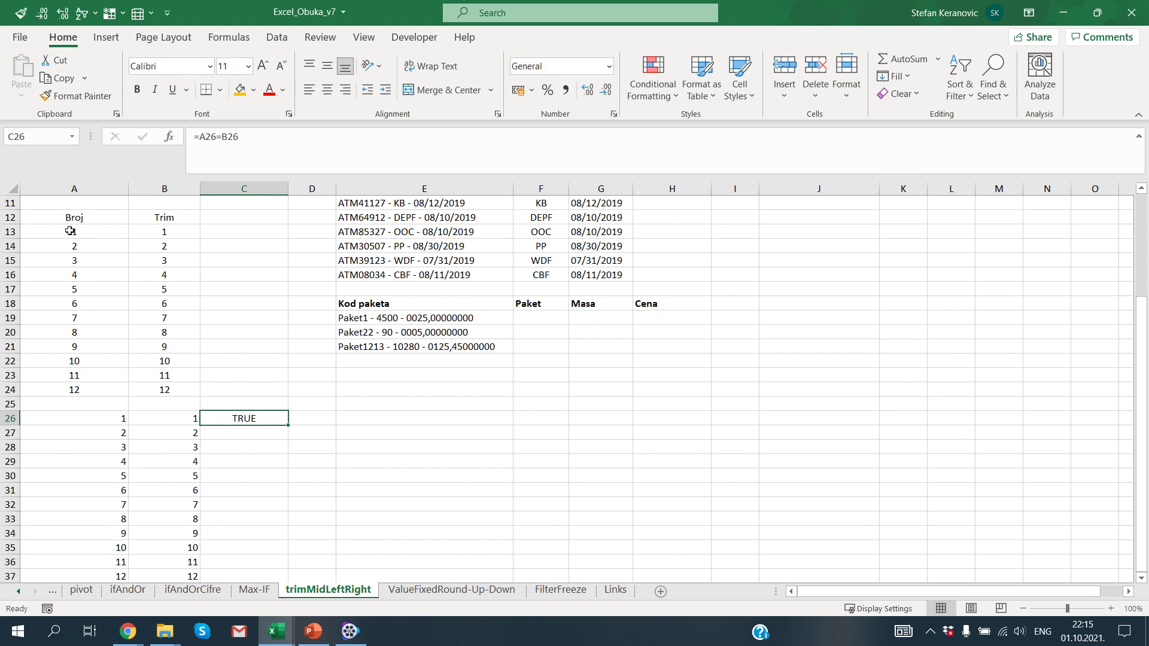
Step: Delete the test numbers, the comparison and the Broj and Trim headers
{"action": "left_click_drag", "start_coordinate": [72, 233], "coordinate": [228, 531]}
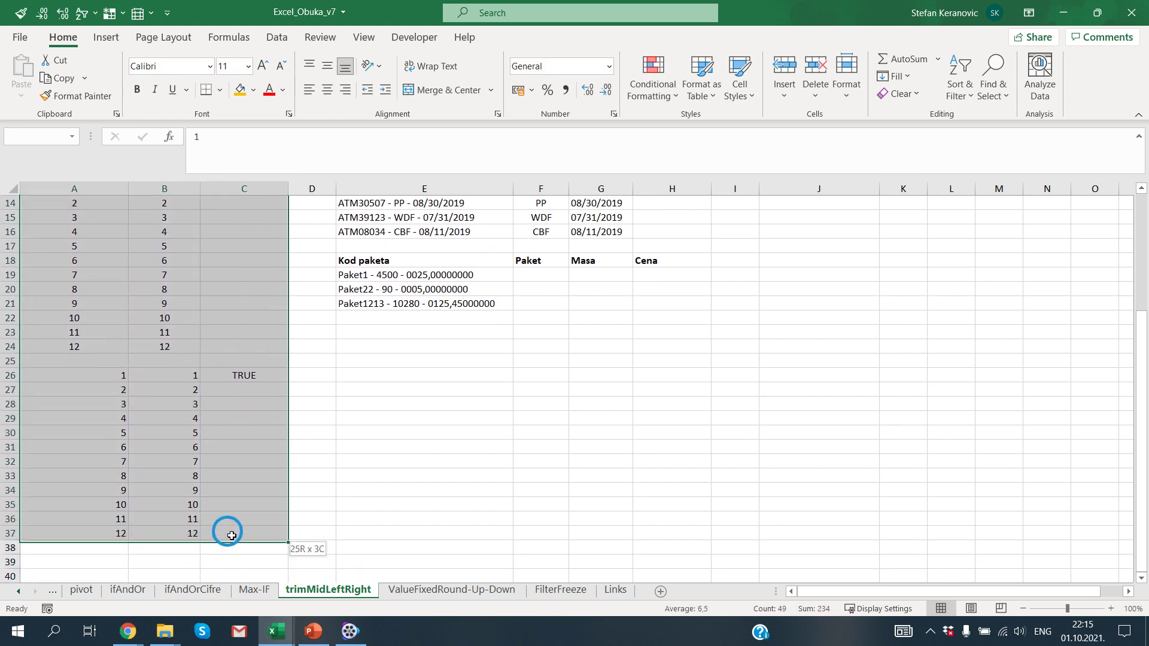
{"action": "key", "text": "Delete"}
{"action": "scroll", "coordinate": [231, 533], "scroll_direction": "up", "scroll_amount": 5}
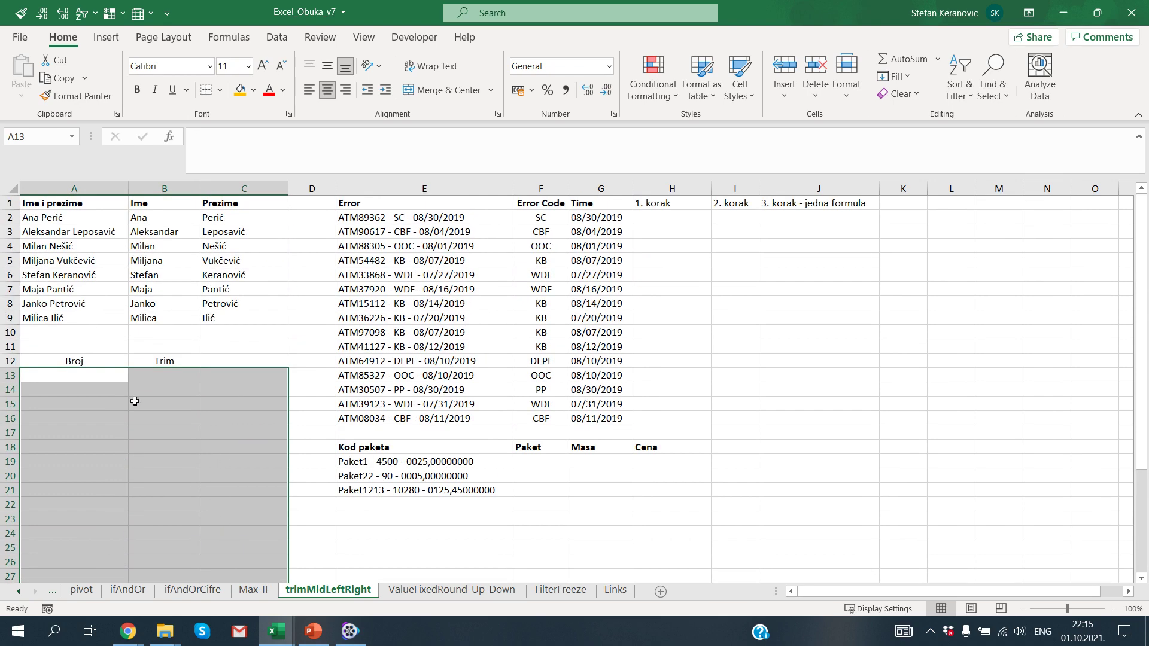
{"action": "left_click_drag", "start_coordinate": [72, 361], "coordinate": [148, 364]}
{"action": "key", "text": "Delete"}
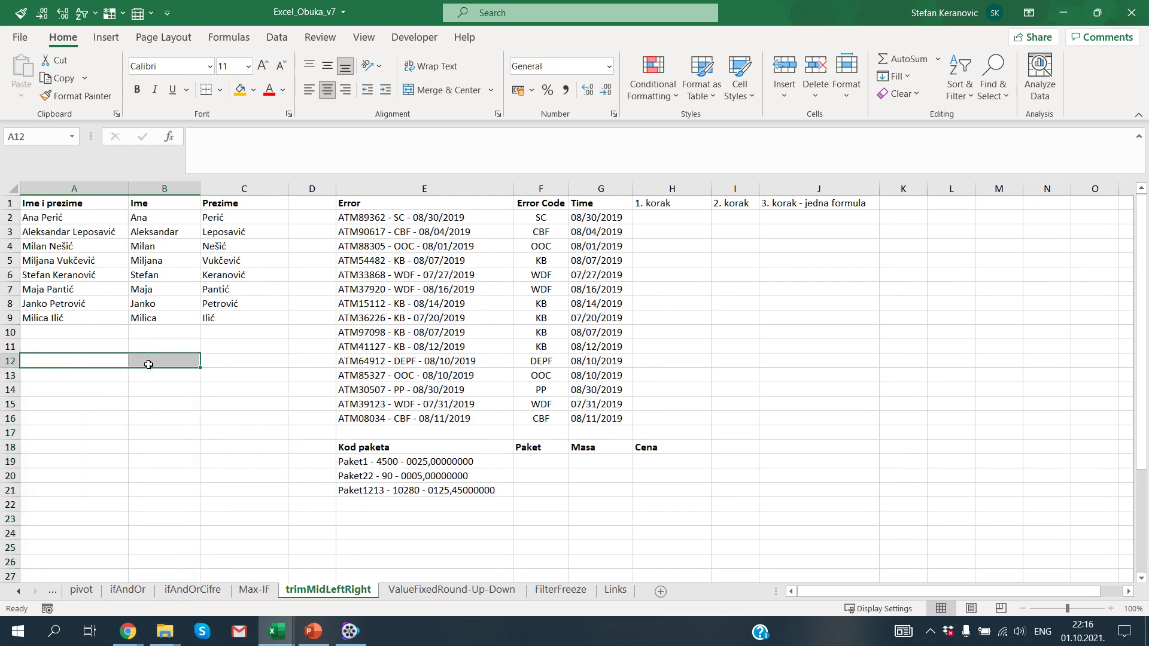
Step: Clear everything in A10:D94
{"action": "left_click_drag", "start_coordinate": [82, 333], "coordinate": [82, 339]}
{"action": "key", "text": "shift+Right"}
{"action": "key", "text": "shift+Right"}
{"action": "key", "text": "shift+Down"}
{"action": "key", "text": "shift+Down"}
{"action": "key", "text": "shift+Down"}
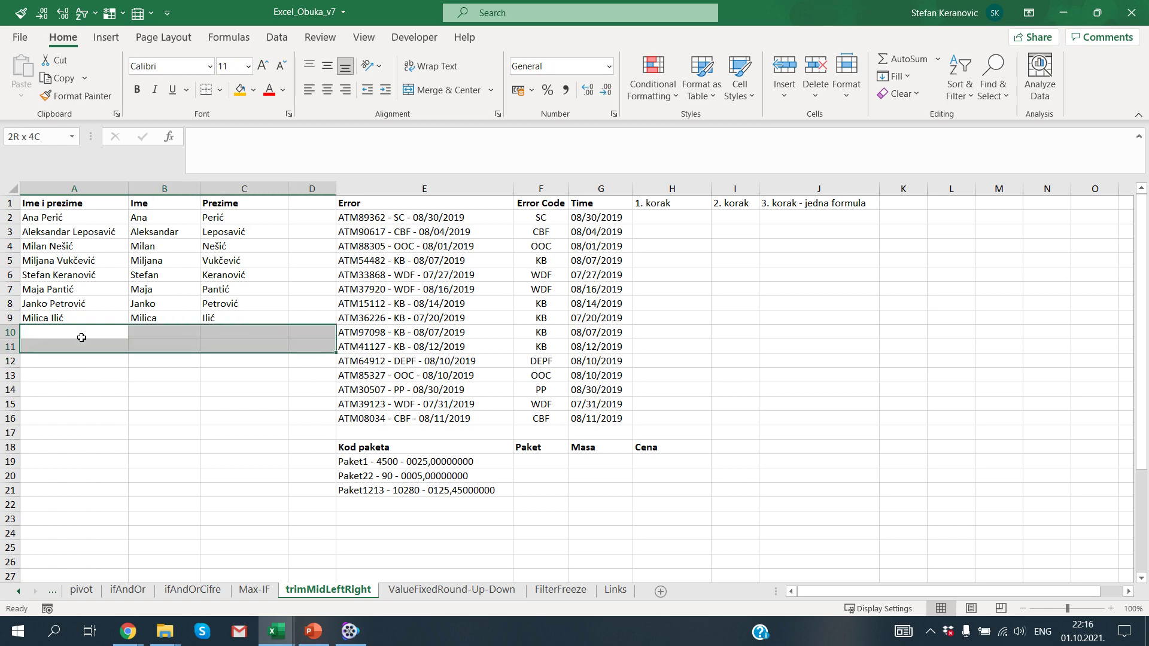
{"action": "key", "text": "shift+Page_Down"}
{"action": "key", "text": "shift+Page_Down"}
{"action": "key", "text": "shift+Page_Down"}
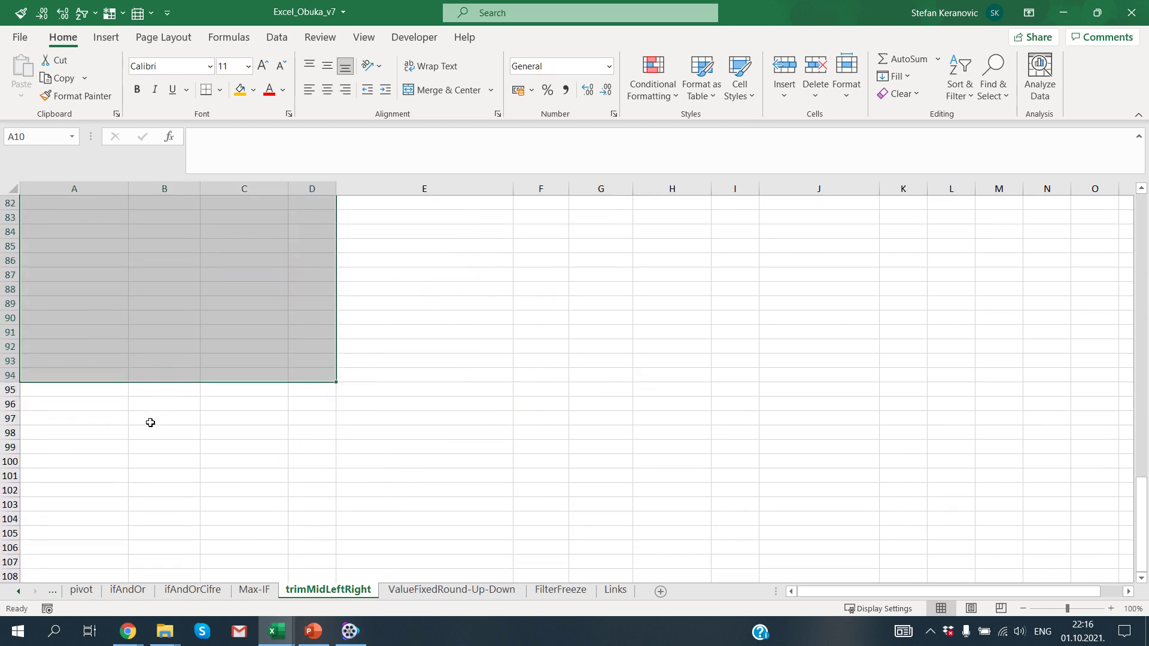
{"action": "key", "text": "alt+h"}
{"action": "key", "text": "e"}
{"action": "key", "text": "a"}
{"action": "key", "text": "Up"}
{"action": "key", "text": "Up"}
{"action": "key", "text": "Up"}
{"action": "key", "text": "Up"}
{"action": "key", "text": "Up"}
{"action": "key", "text": "Up"}
{"action": "key", "text": "Up"}
{"action": "key", "text": "Up"}
{"action": "key", "text": "Up"}
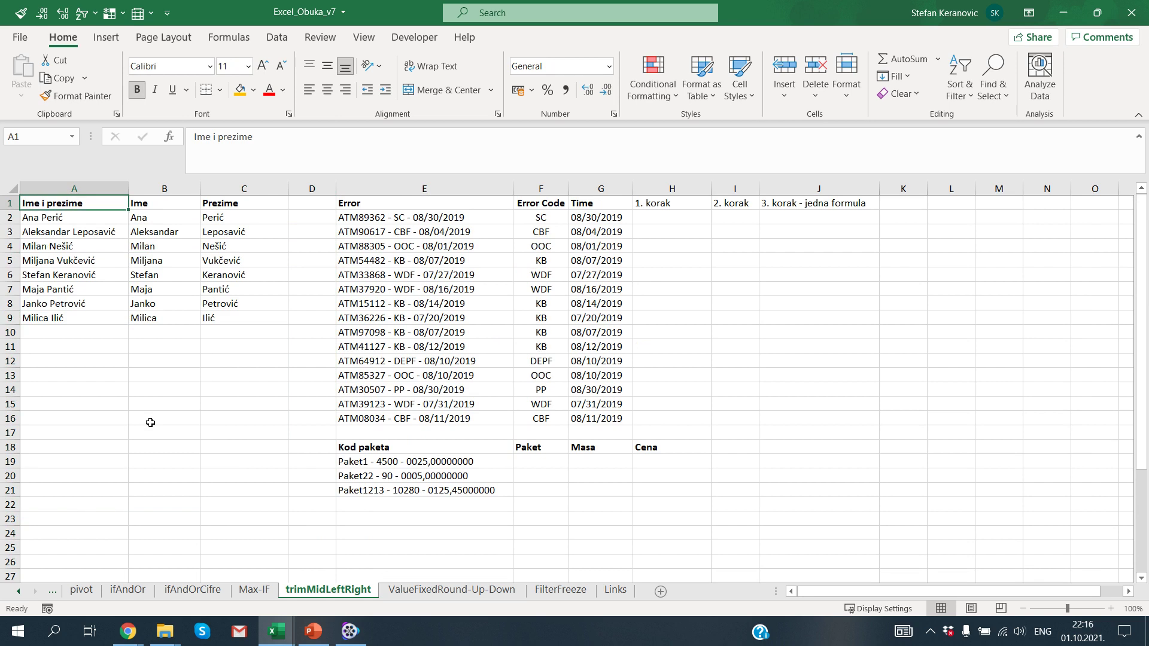
{"action": "key", "text": "Down"}
{"action": "key", "text": "Right"}
{"action": "key", "text": "Right"}
{"action": "key", "text": "Right"}
{"action": "key", "text": "Right"}
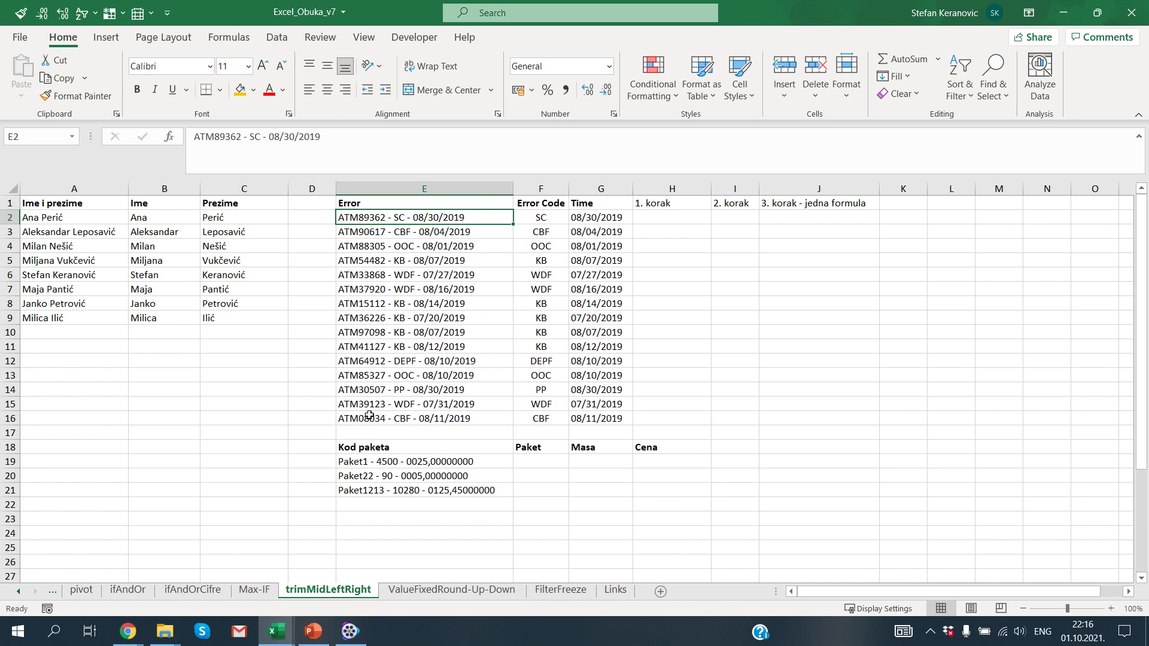
{"action": "left_click", "coordinate": [681, 218]}
{"action": "type", "text": "="}
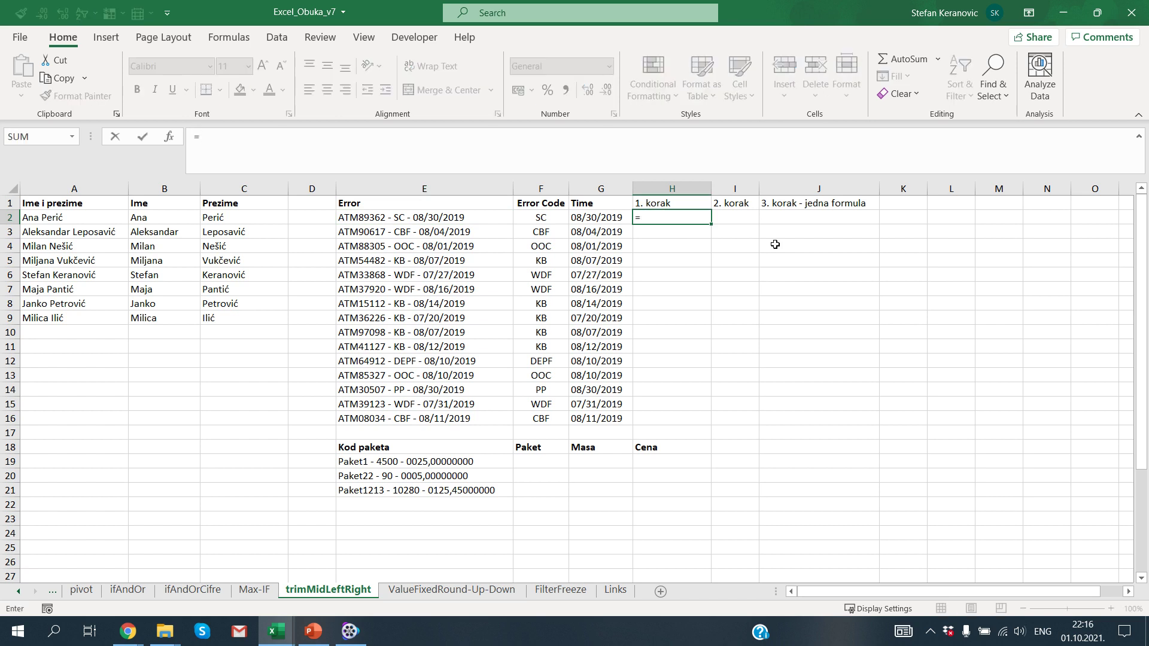
{"action": "type", "text": "lef"}
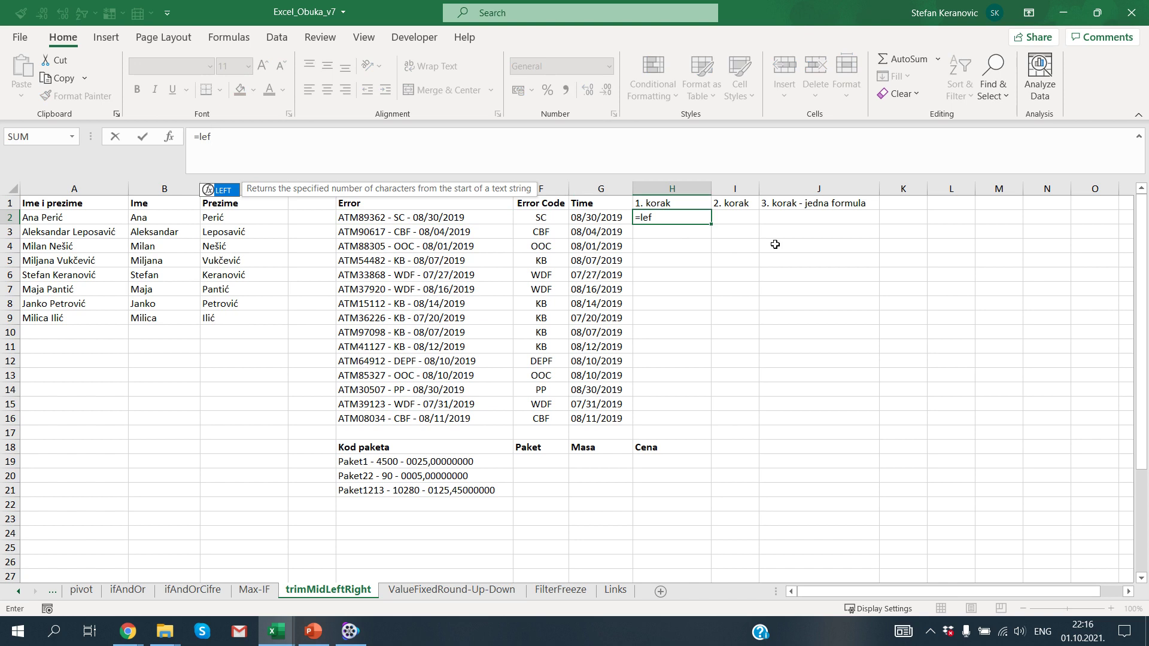
{"action": "key", "text": "Tab"}
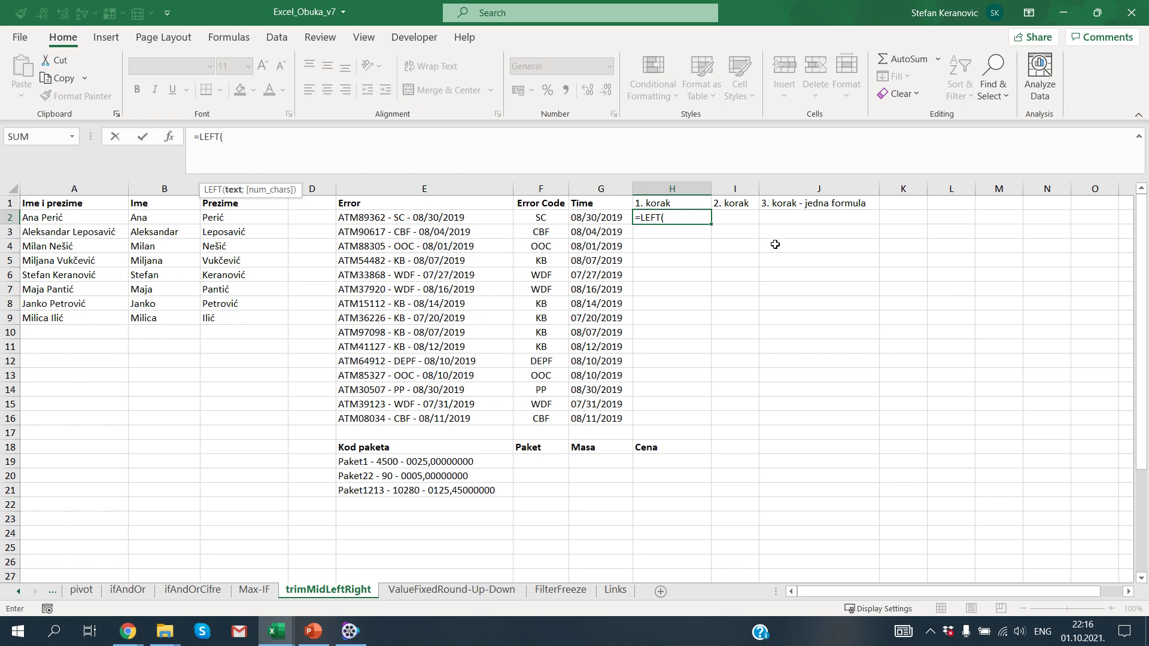
{"action": "key", "text": "Left"}
{"action": "key", "text": "Left"}
{"action": "key", "text": "Left"}
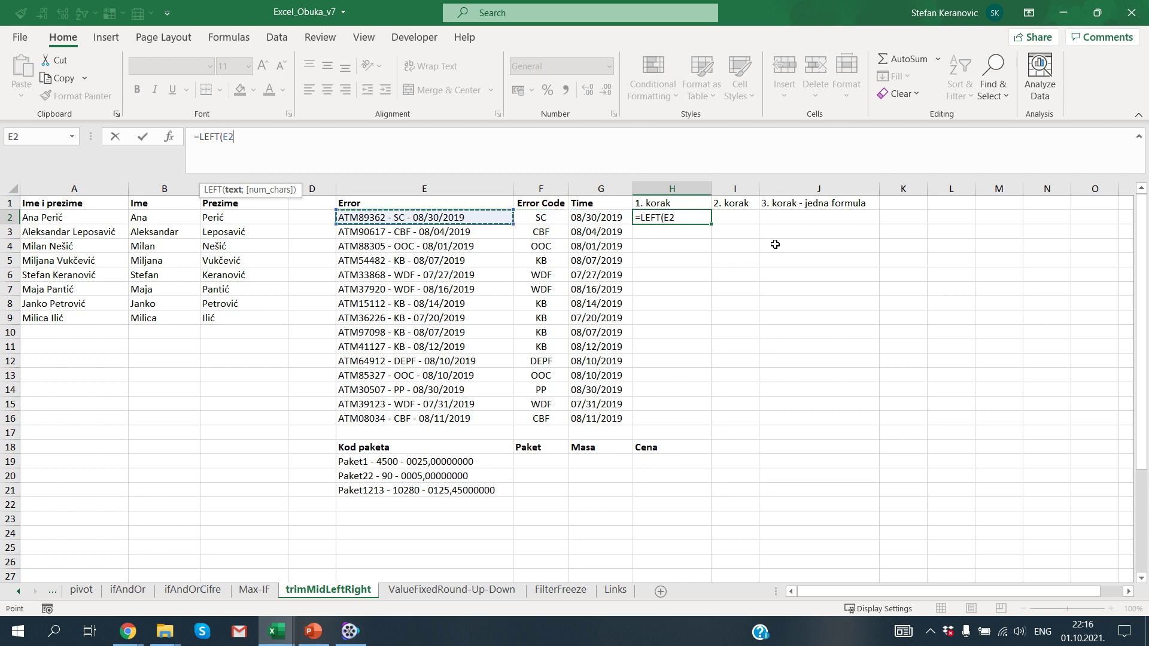
{"action": "type", "text": ";8"}
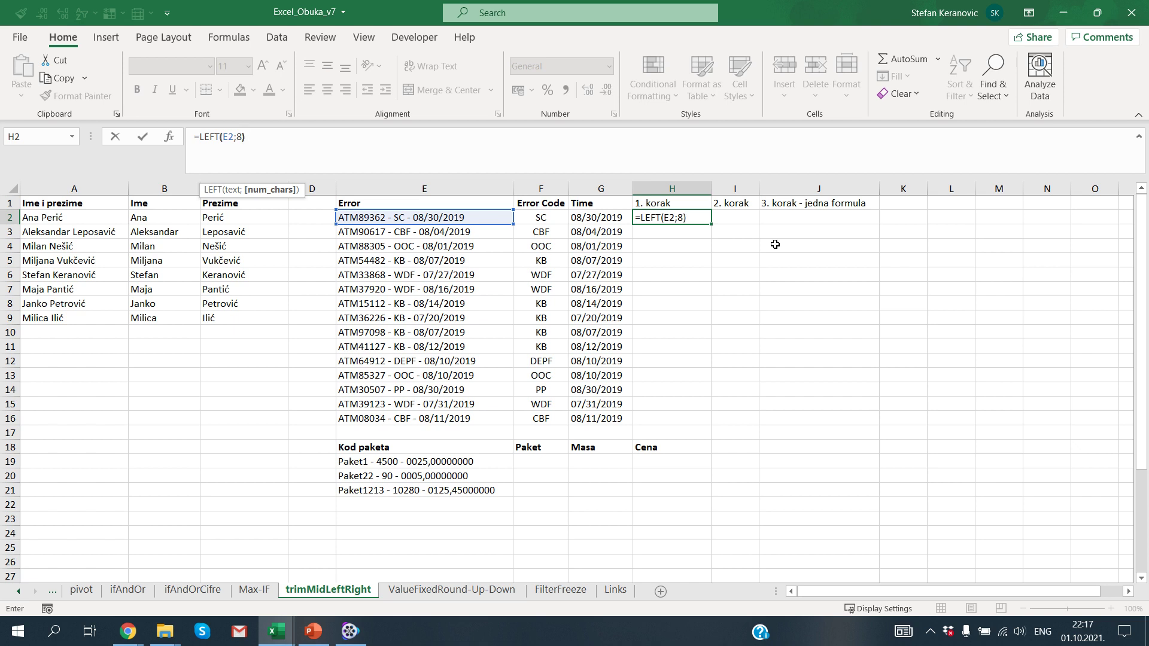
{"action": "key", "text": "ctrl+Return"}
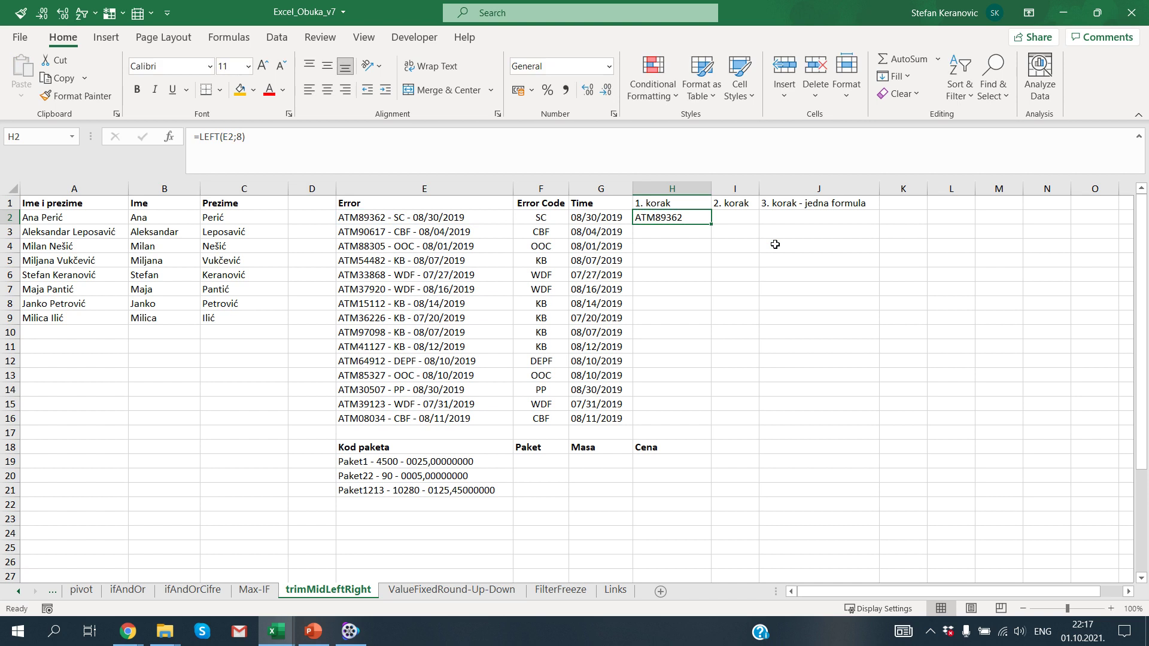
{"action": "key", "text": "F2"}
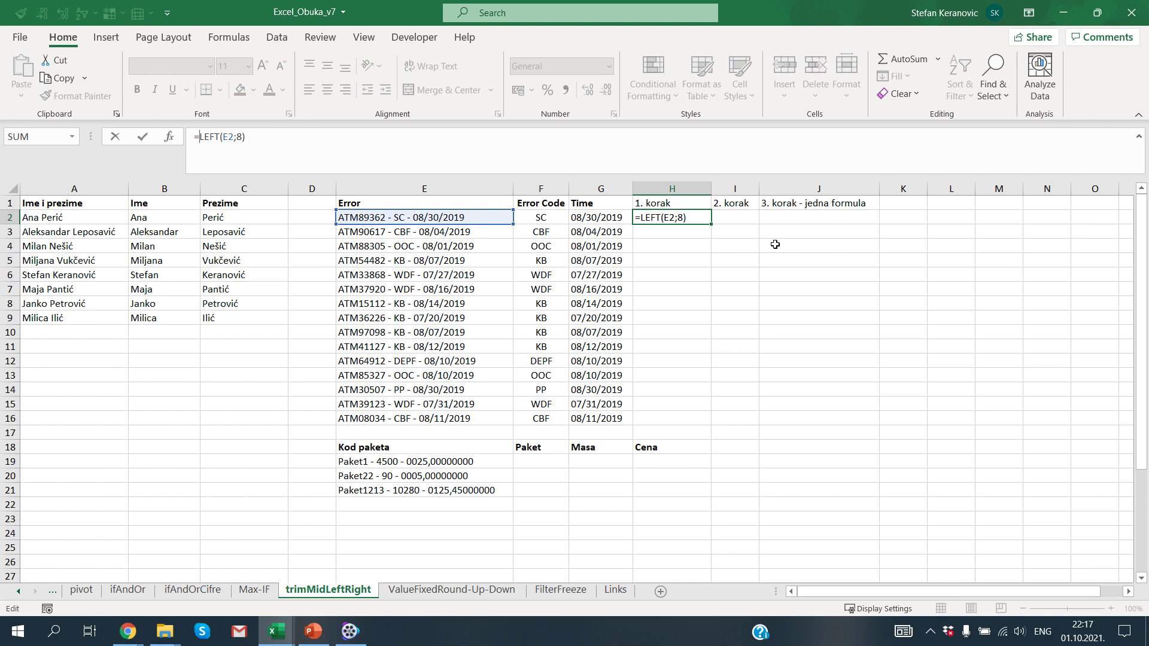
{"action": "type", "text": "TRIM("}
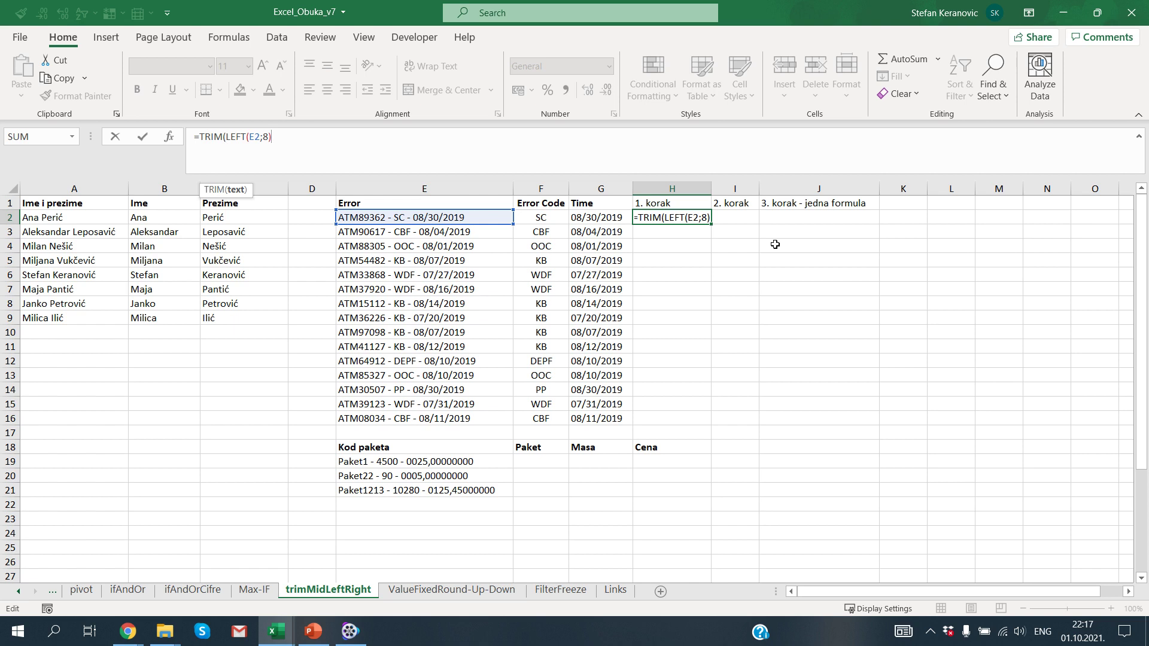
{"action": "type", "text": ")"}
{"action": "key", "text": "ctrl+Return"}
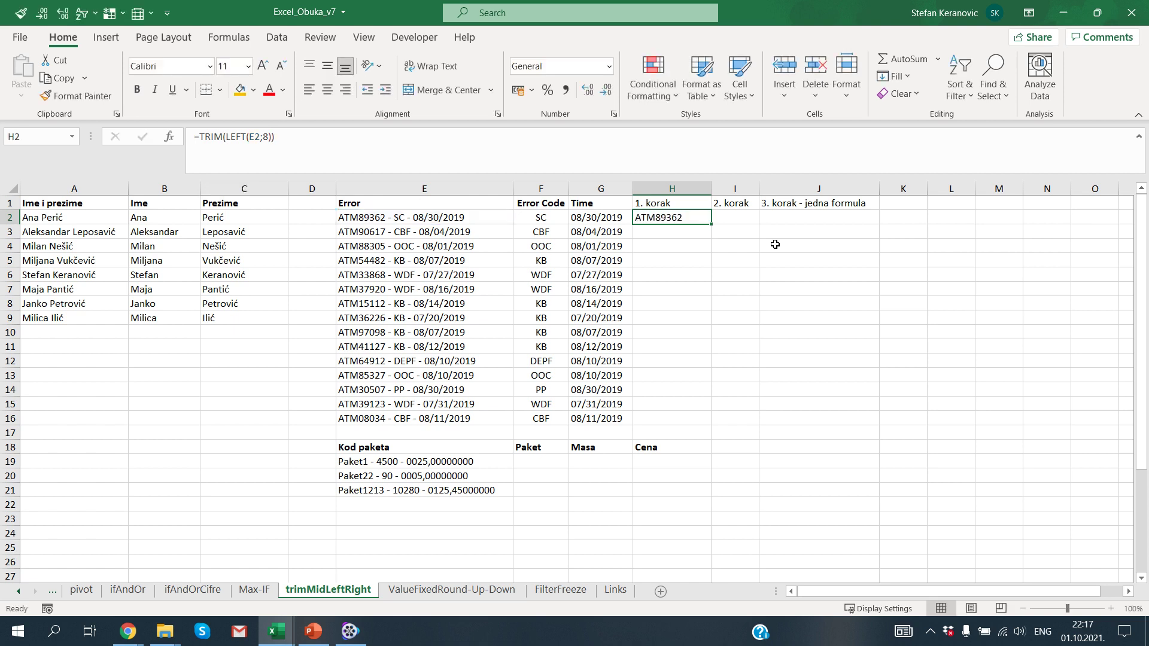
{"action": "key", "text": "F2"}
{"action": "key", "text": "Left"}
{"action": "key", "text": "Right"}
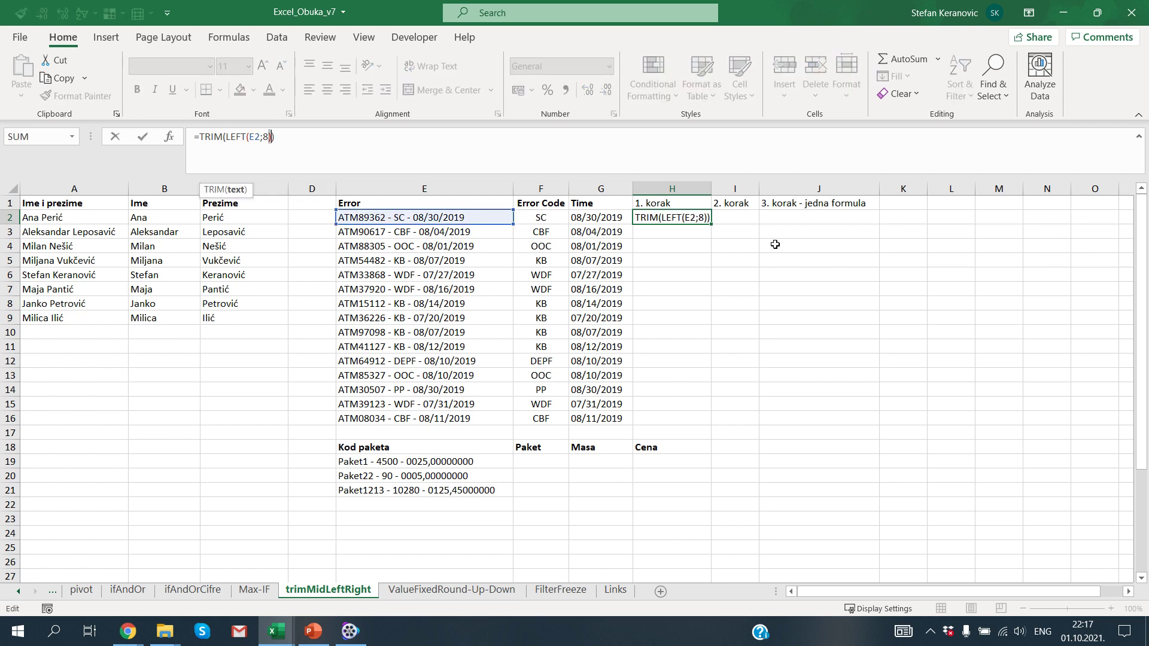
{"action": "key", "text": "Left"}
{"action": "key", "text": "Left"}
{"action": "type", "text": "9"}
{"action": "key", "text": "ctrl+Return"}
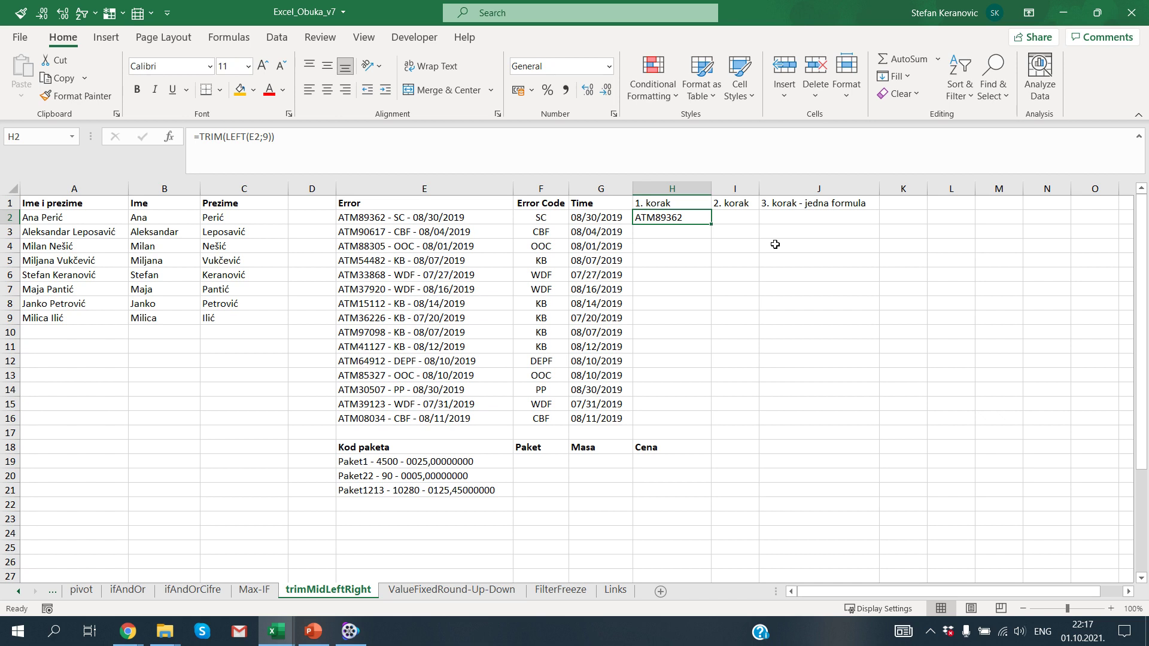
{"action": "key", "text": "Delete"}
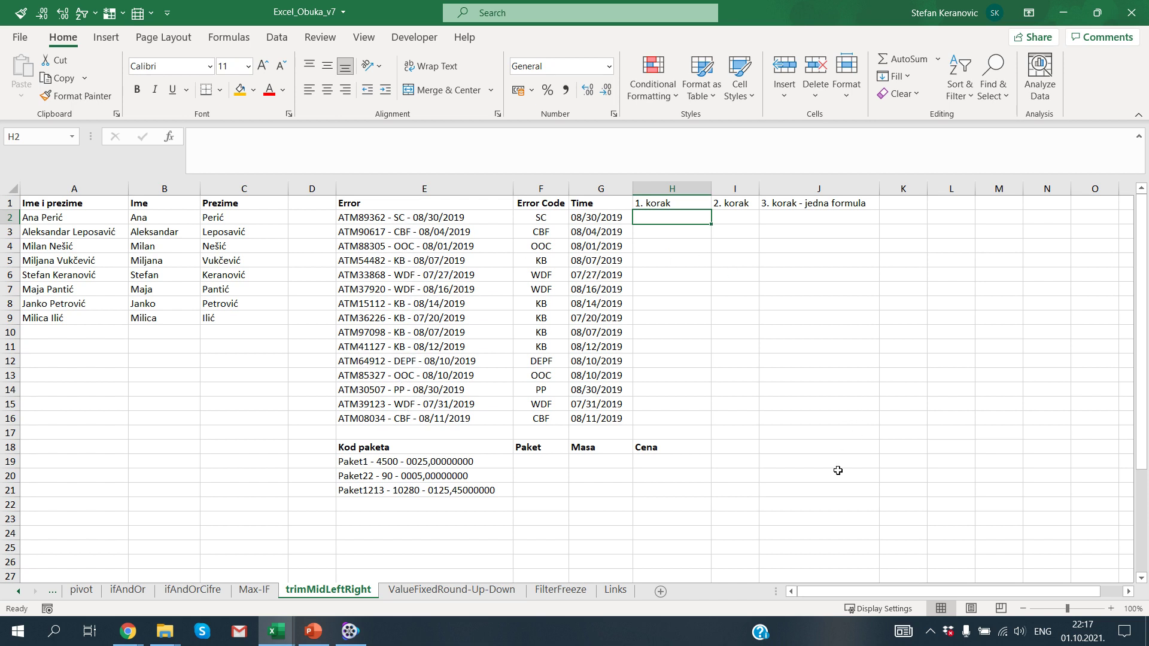
{"action": "type", "text": "=rig"}
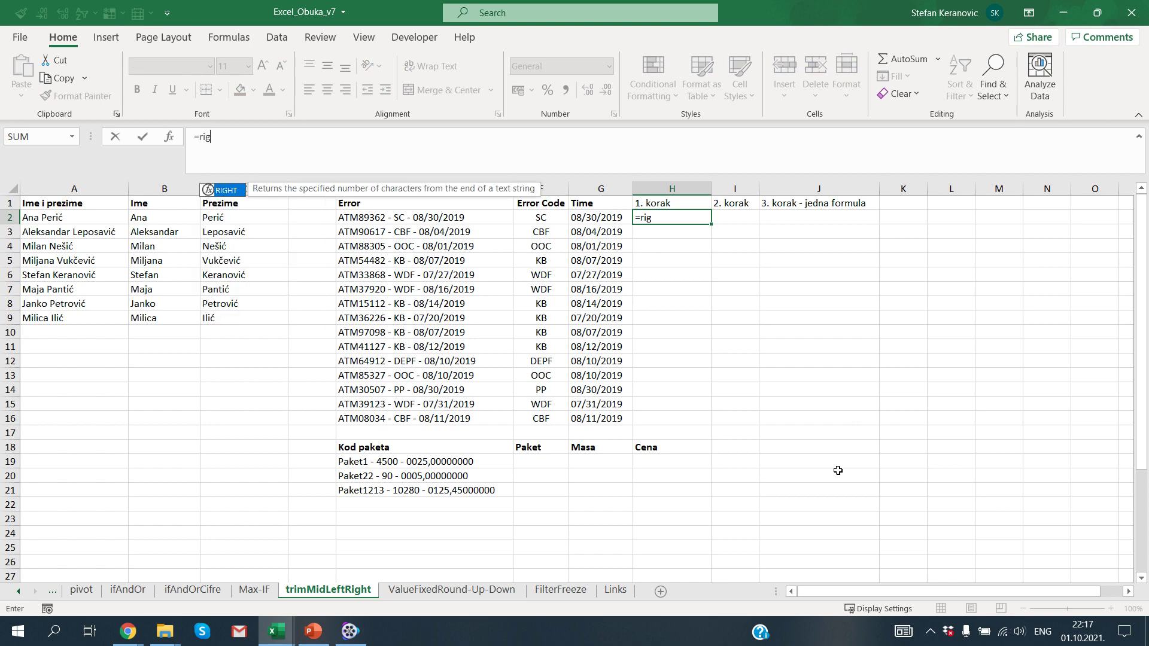
{"action": "key", "text": "Tab"}
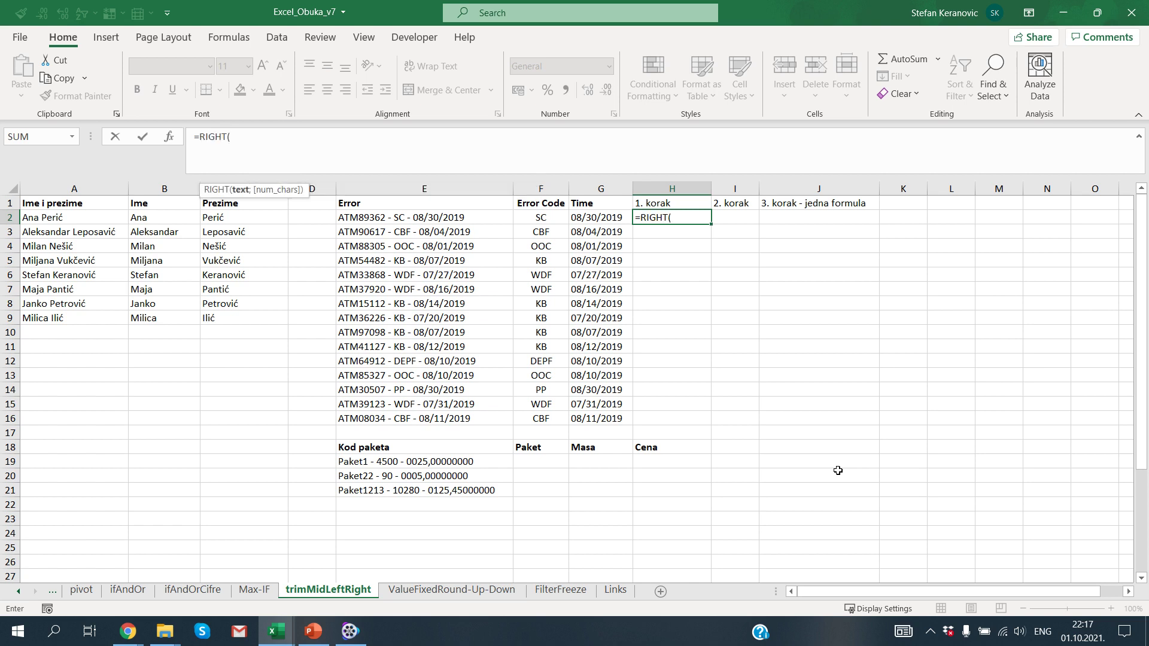
{"action": "key", "text": "Left"}
{"action": "key", "text": "Left"}
{"action": "key", "text": "Left"}
{"action": "type", "text": ";"}
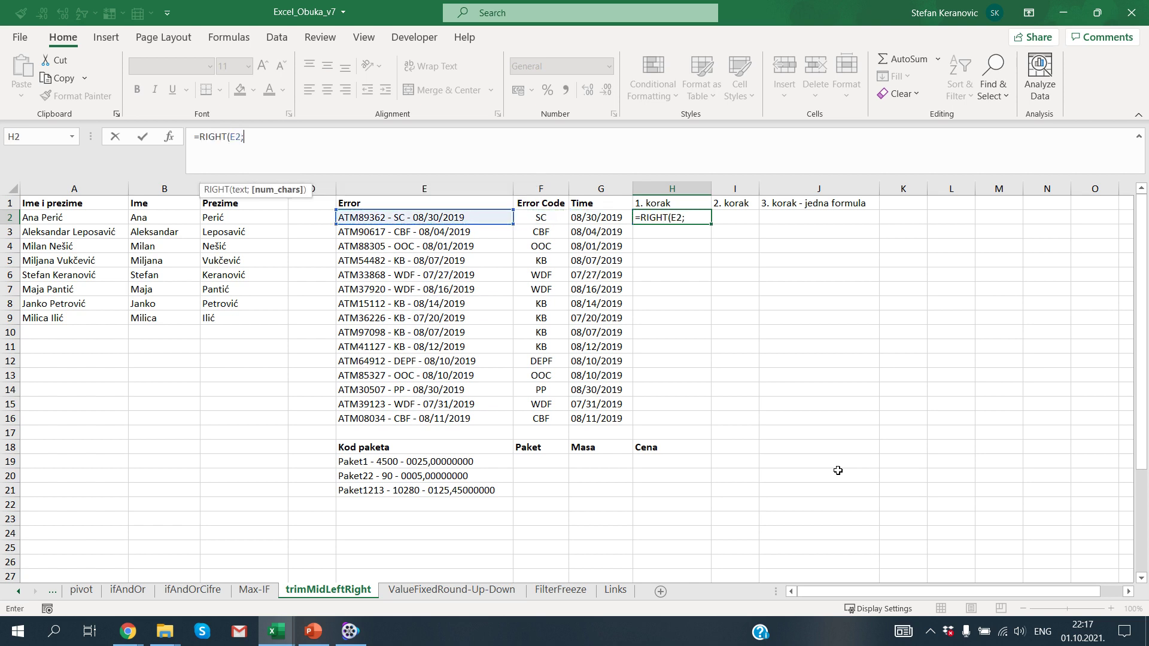
{"action": "type", "text": "10)"}
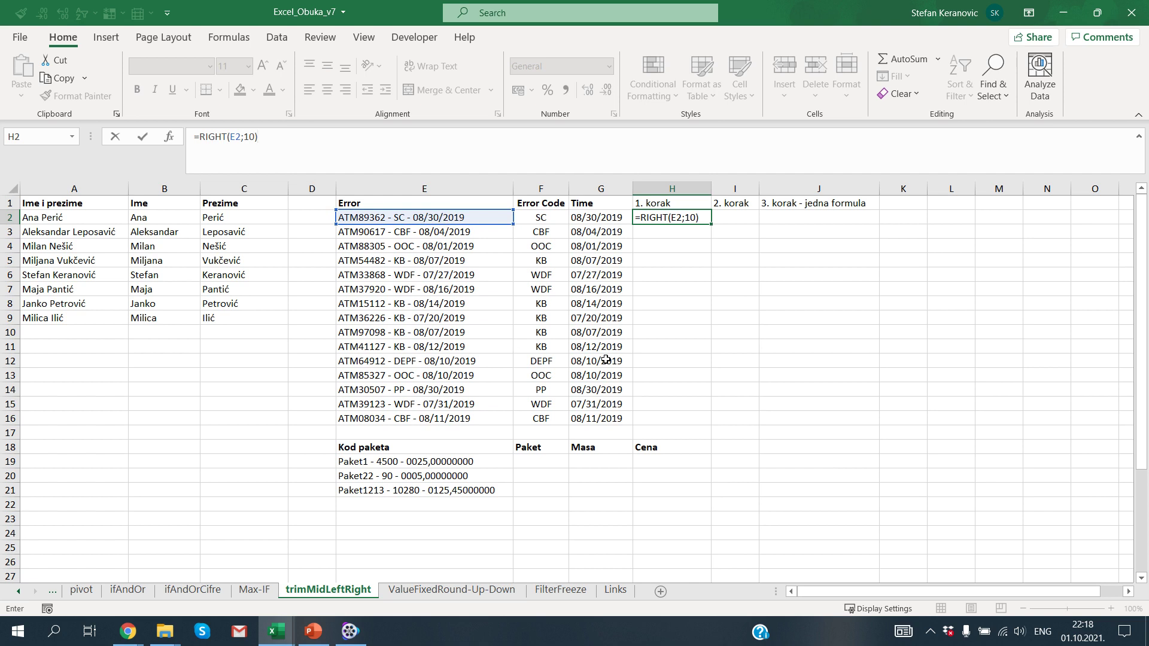
{"action": "key", "text": "ctrl+Return"}
{"action": "key", "text": "ctrl+c"}
{"action": "key", "text": "Down"}
{"action": "key", "text": "shift+Down"}
{"action": "key", "text": "shift+Down"}
{"action": "key", "text": "shift+Down"}
{"action": "key", "text": "shift+Down"}
{"action": "key", "text": "shift+Down"}
{"action": "key", "text": "shift+Down"}
{"action": "key", "text": "shift+Down"}
{"action": "key", "text": "shift+Down"}
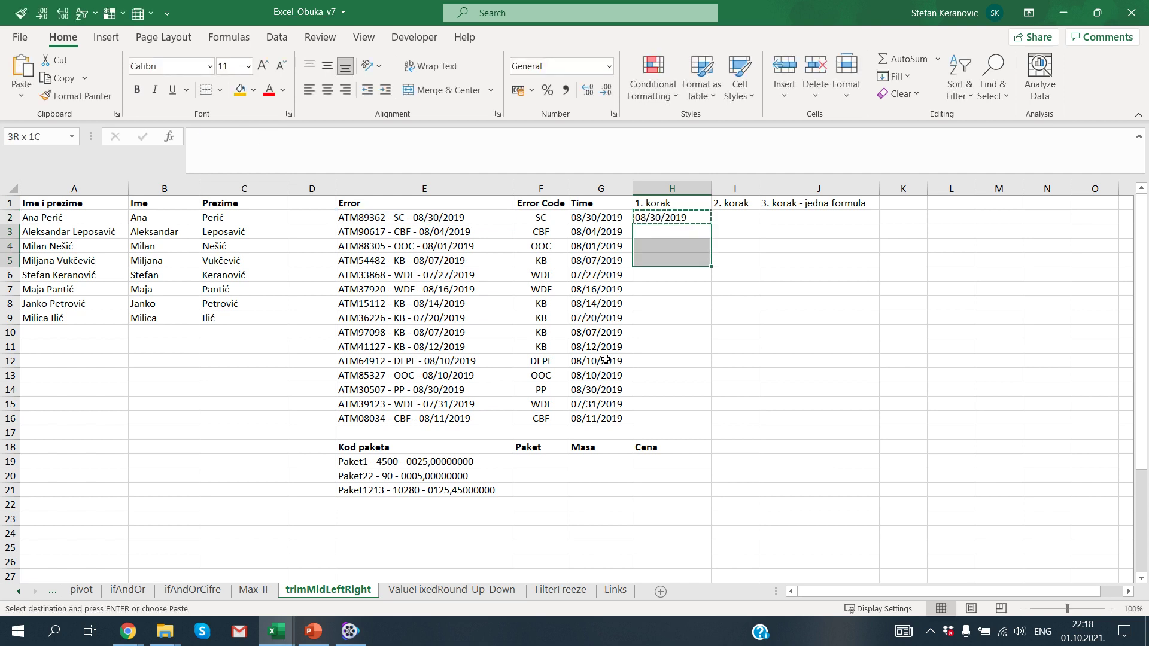
{"action": "key", "text": "shift+Down"}
{"action": "key", "text": "shift+Down"}
{"action": "key", "text": "shift+Down"}
{"action": "key", "text": "shift+Down"}
{"action": "key", "text": "shift+Down"}
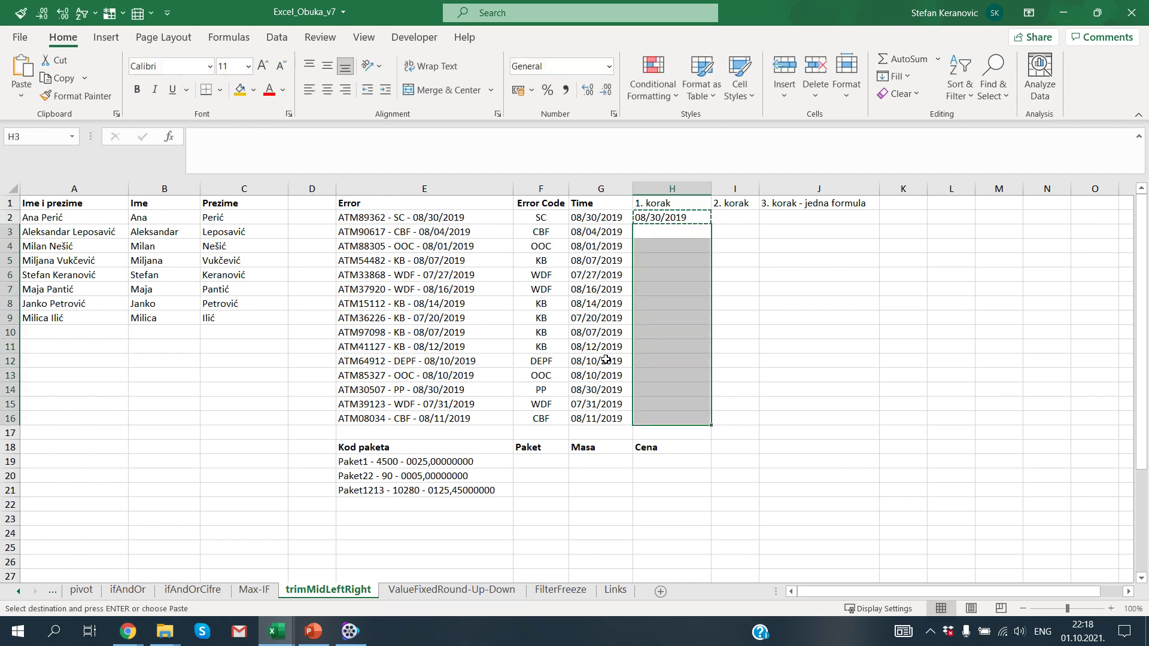
{"action": "key", "text": "ctrl+v"}
{"action": "key", "text": "Escape"}
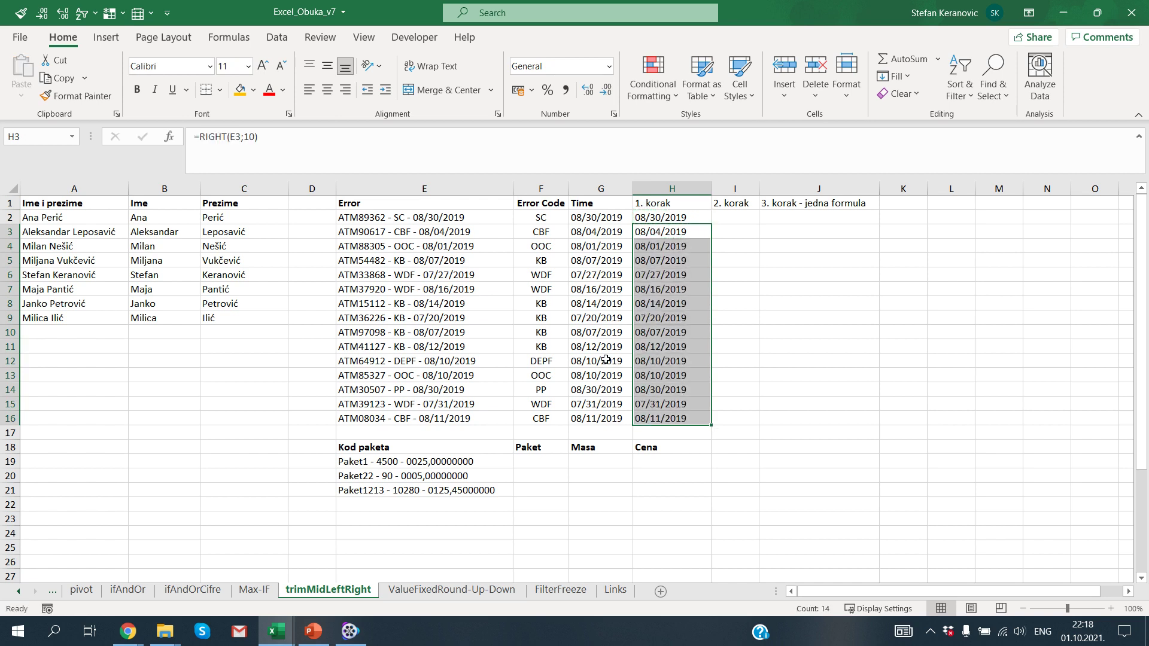
{"action": "key", "text": "Up"}
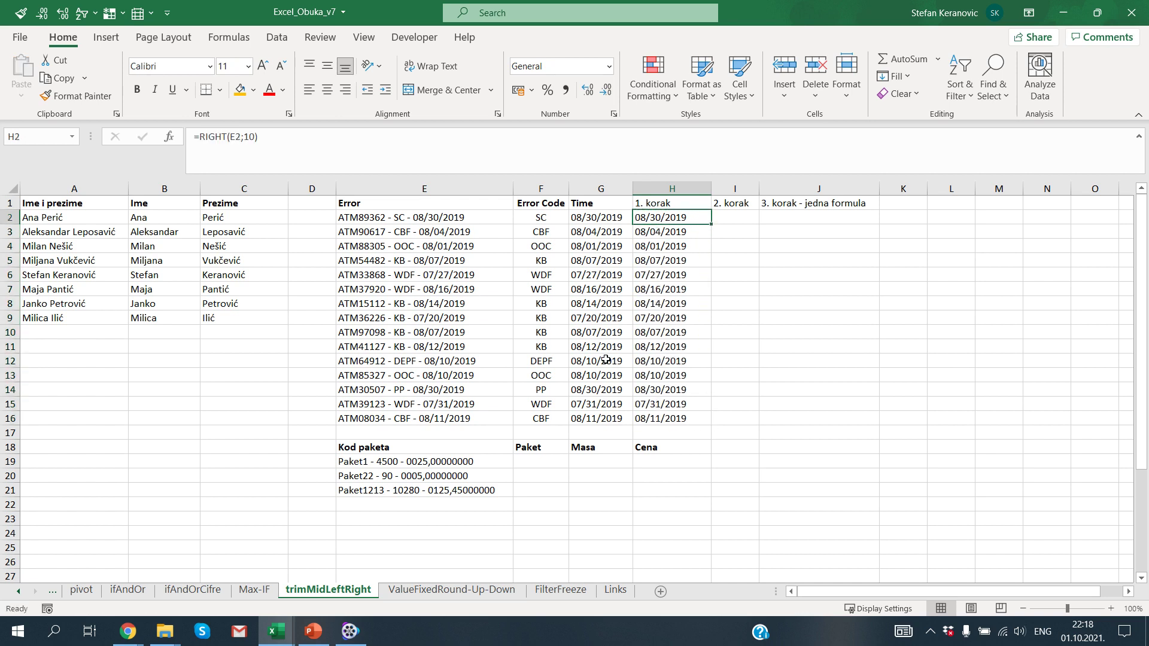
{"action": "key", "text": "shift+Down"}
{"action": "key", "text": "ctrl+shift+Down"}
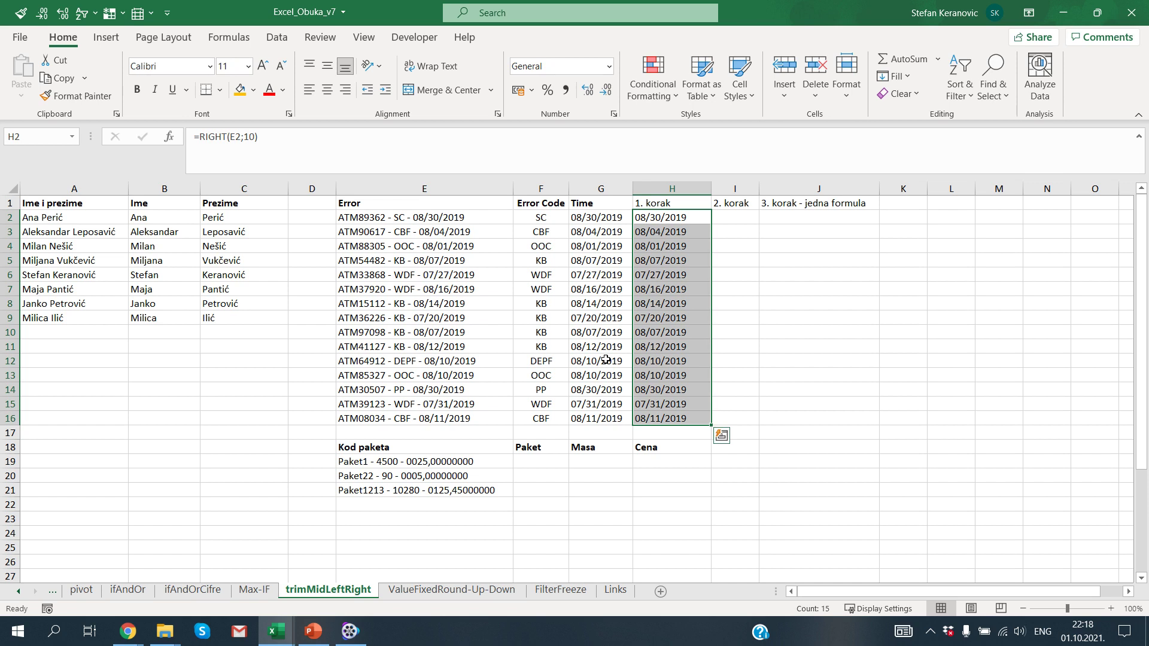
{"action": "key", "text": "Delete"}
{"action": "key", "text": "Up"}
{"action": "key", "text": "Down"}
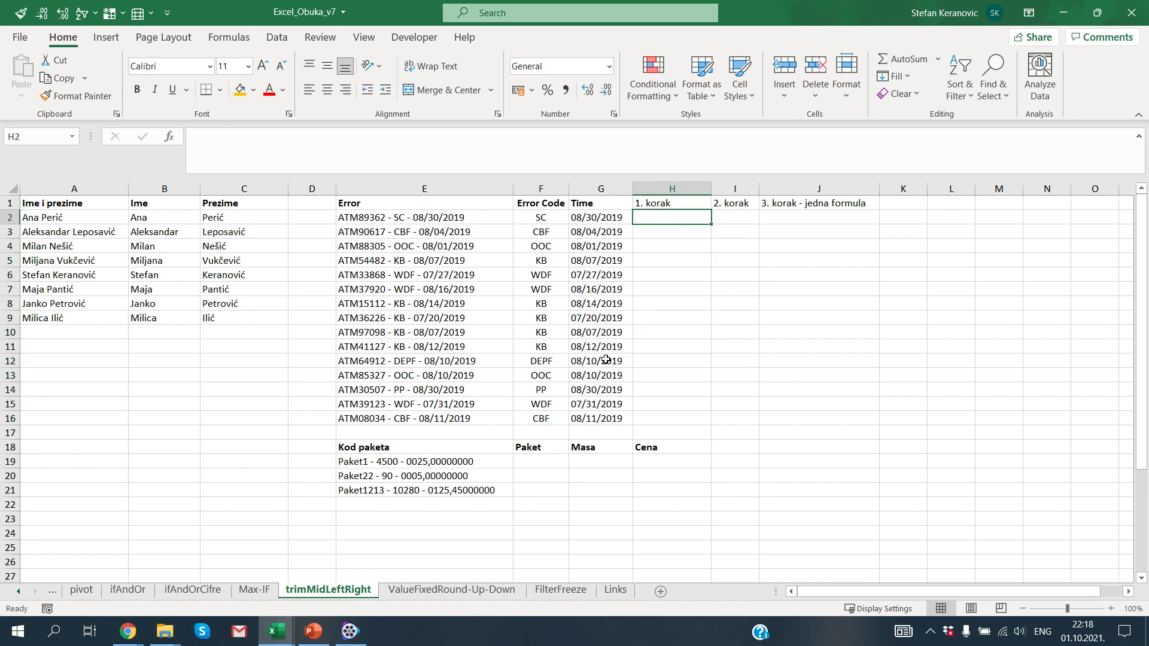
Step: Enter =TRIM(MID(E2;12;10)) in H2 to extract the error text
{"action": "key", "text": "Left"}
{"action": "key", "text": "Left"}
{"action": "key", "text": "Left"}
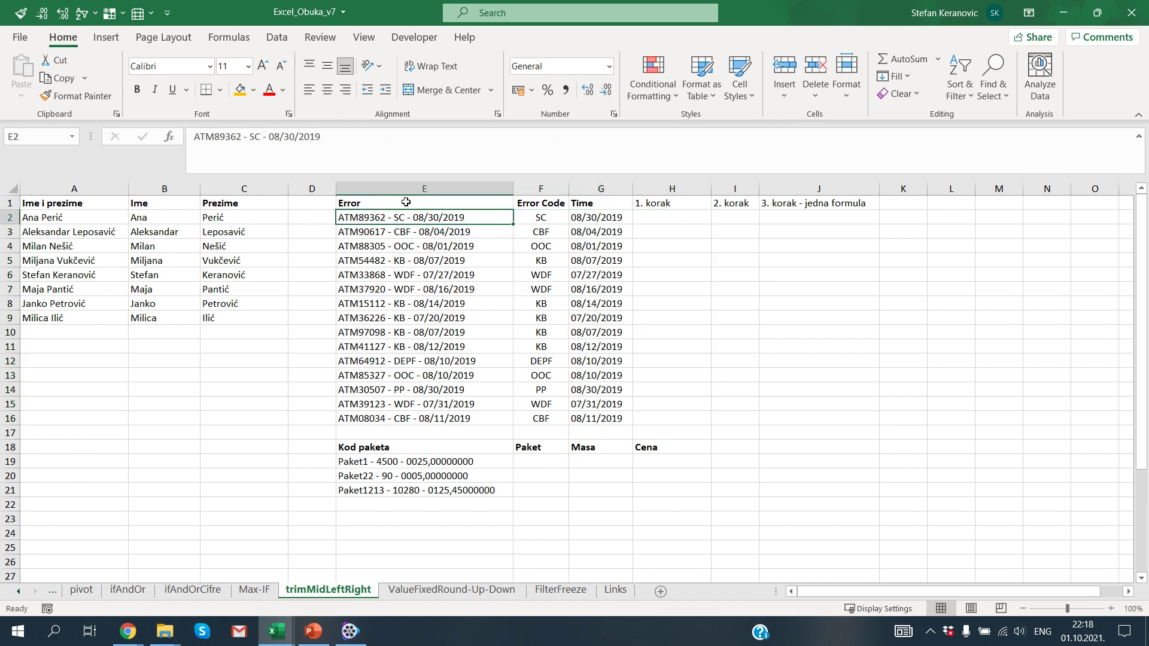
{"action": "left_click_drag", "start_coordinate": [400, 217], "coordinate": [392, 420]}
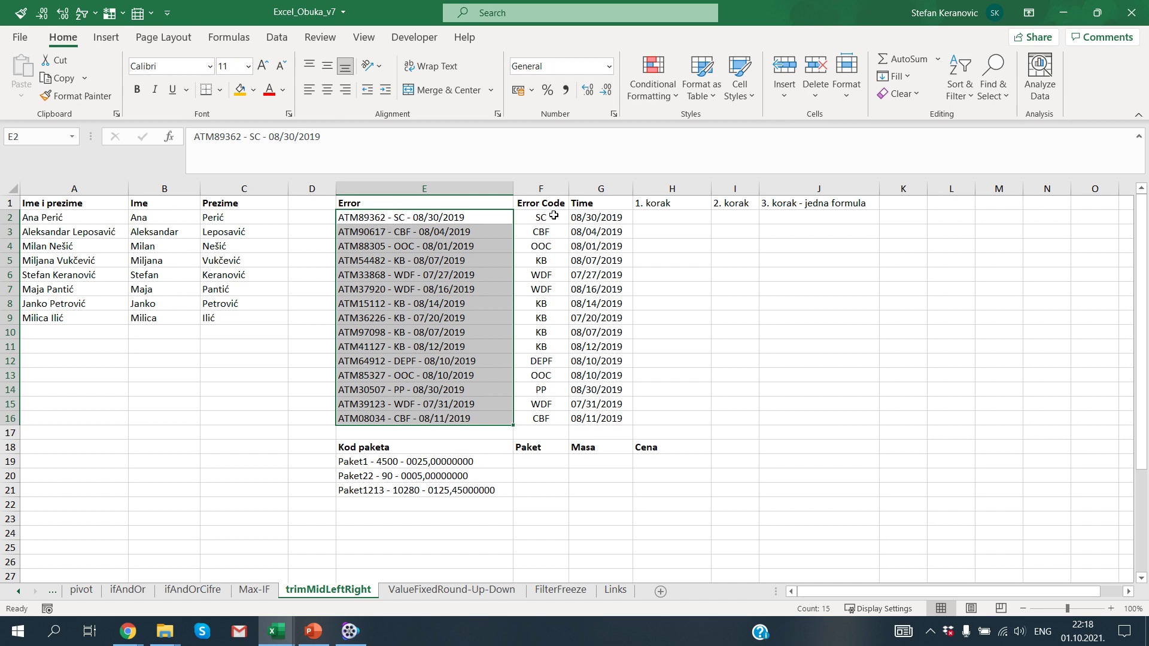
{"action": "left_click", "coordinate": [644, 216]}
{"action": "type", "text": "=TRIM(MID("}
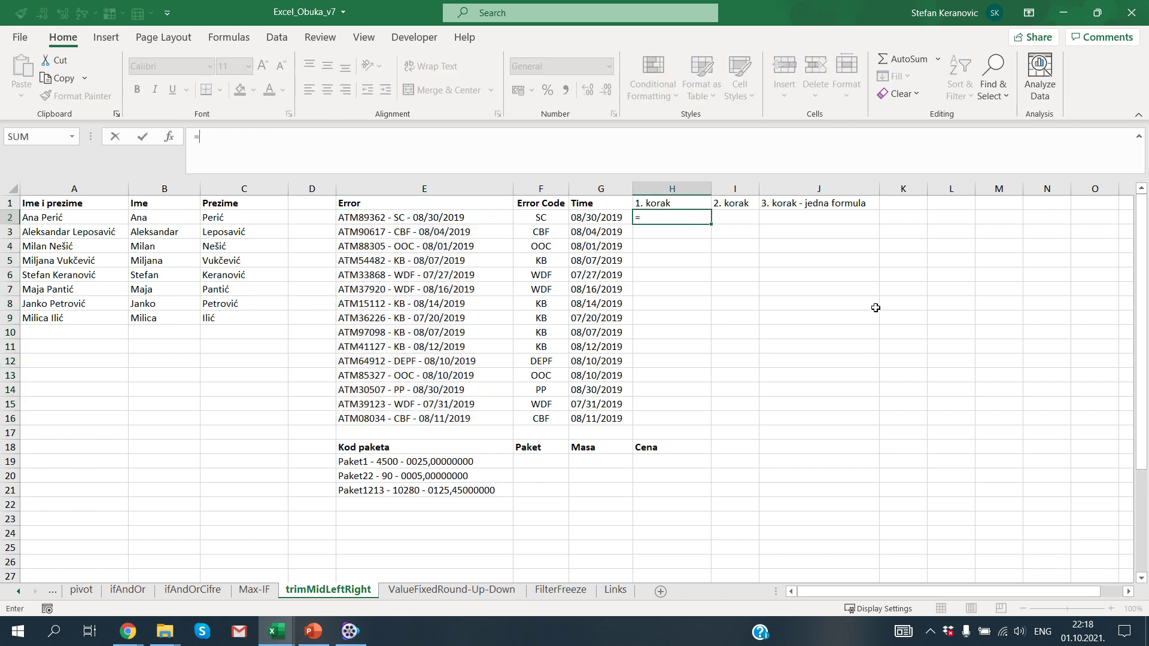
{"action": "key", "text": "Left"}
{"action": "key", "text": "Left"}
{"action": "key", "text": "Left"}
{"action": "key", "text": "Left"}
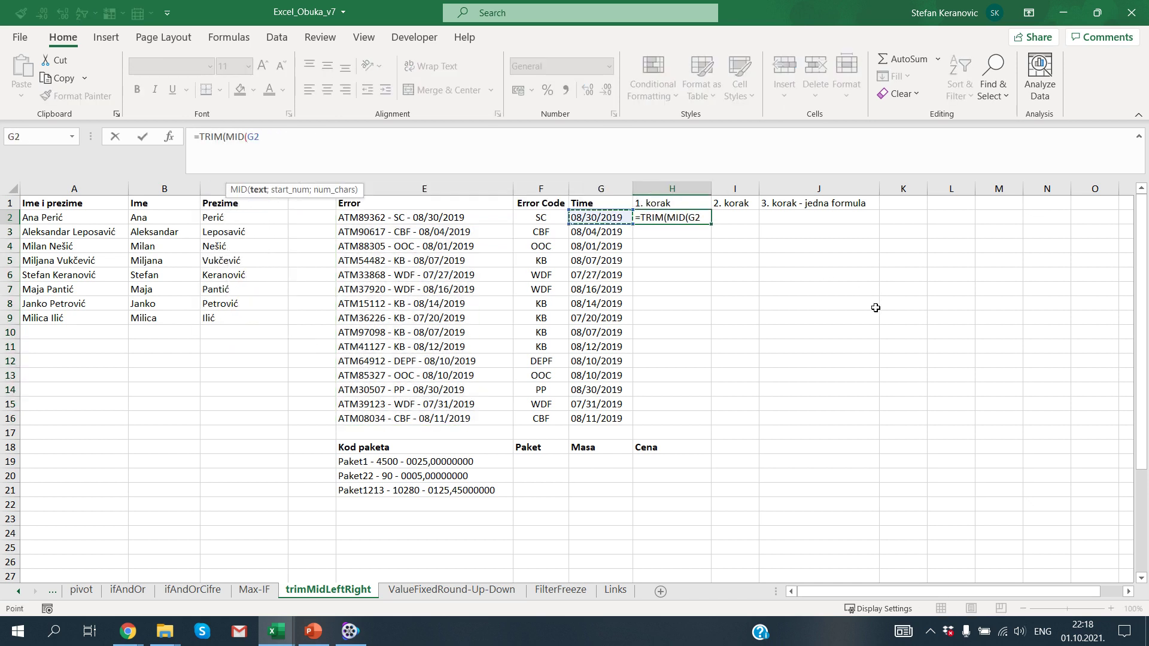
{"action": "key", "text": "Right"}
{"action": "type", "text": ";"}
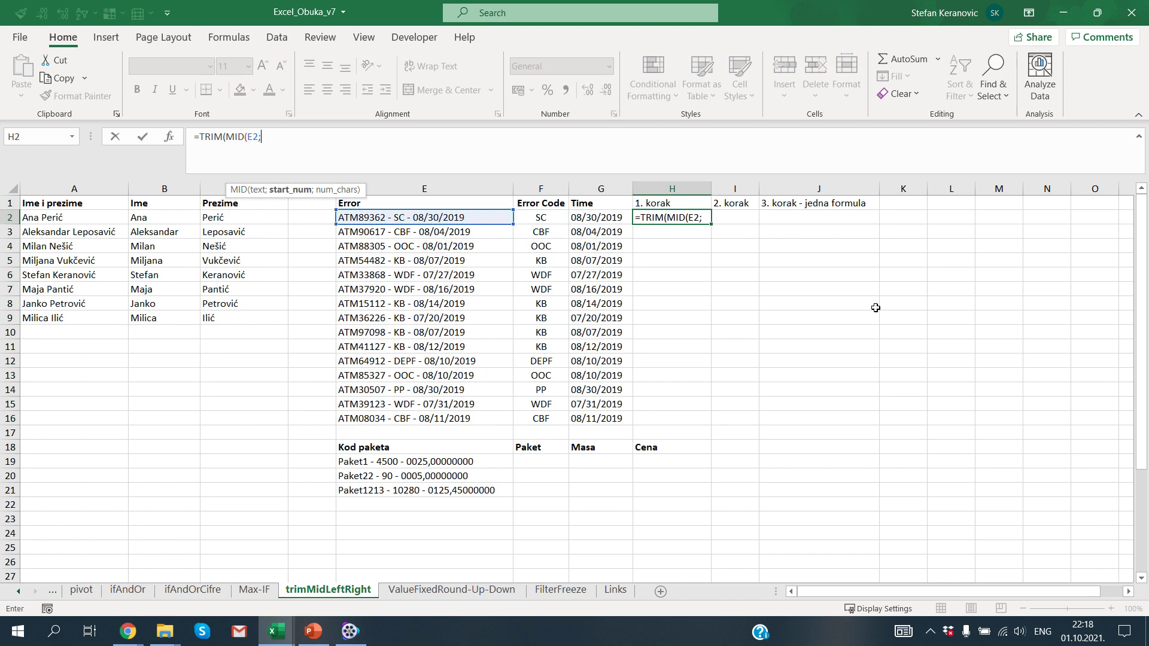
{"action": "type", "text": "12;"}
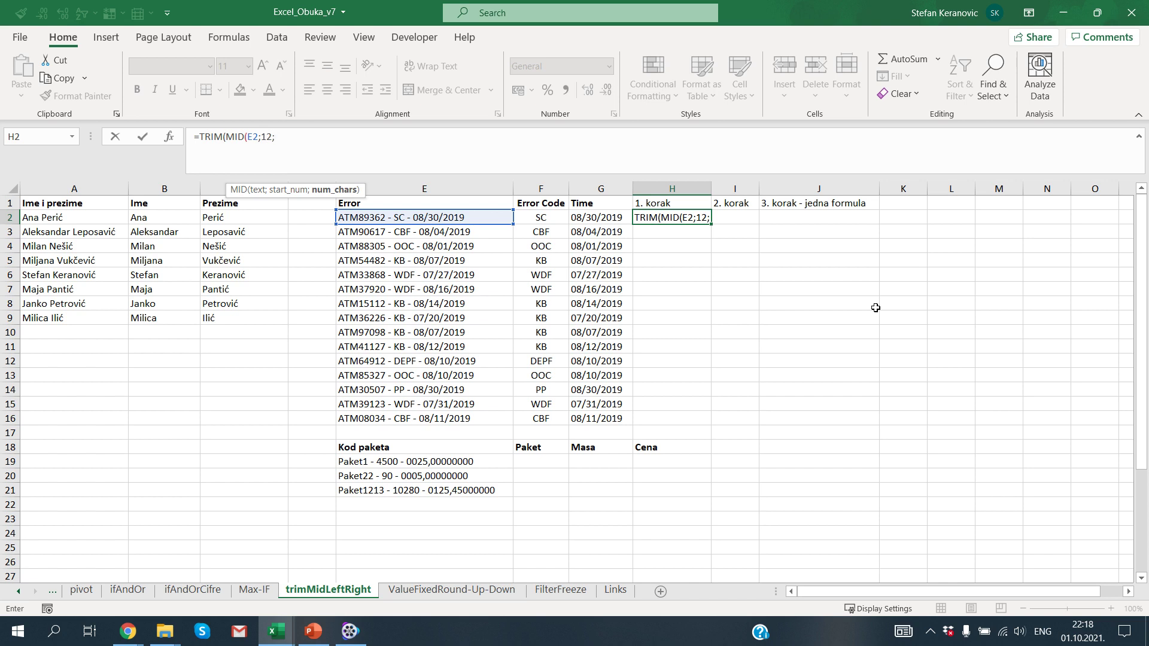
{"action": "type", "text": "10))"}
{"action": "key", "text": "ctrl+Return"}
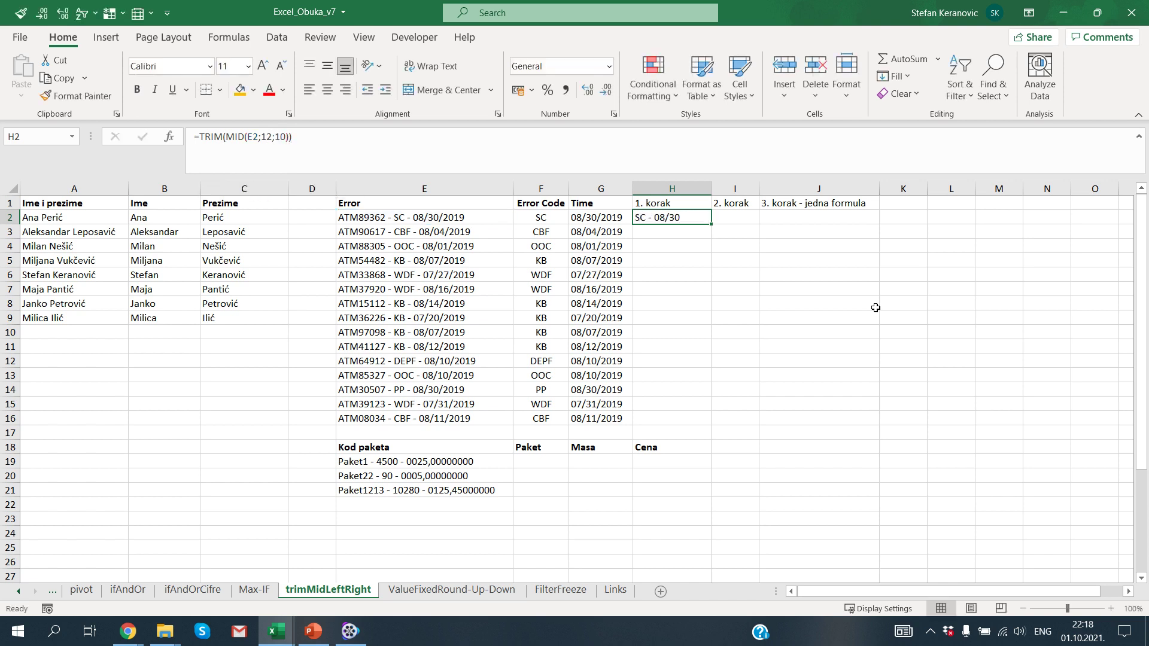
Step: Copy the H2 formula down through H2:H16 and check the results
{"action": "key", "text": "ctrl+c"}
{"action": "key", "text": "Left"}
{"action": "key", "text": "Right"}
{"action": "key", "text": "Escape"}
{"action": "key", "text": "Right"}
{"action": "key", "text": "Left"}
{"action": "key", "text": "ctrl+c"}
{"action": "key", "text": "Left"}
{"action": "key", "text": "ctrl+Down"}
{"action": "key", "text": "Right"}
{"action": "key", "text": "ctrl+shift+Up"}
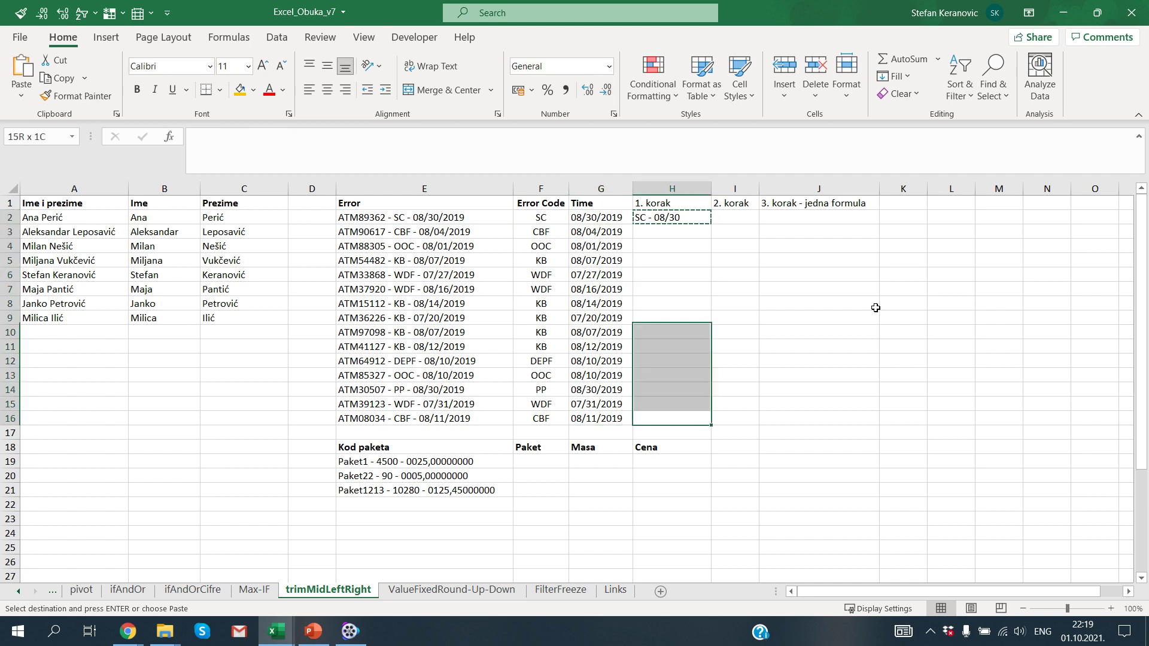
{"action": "key", "text": "ctrl+v"}
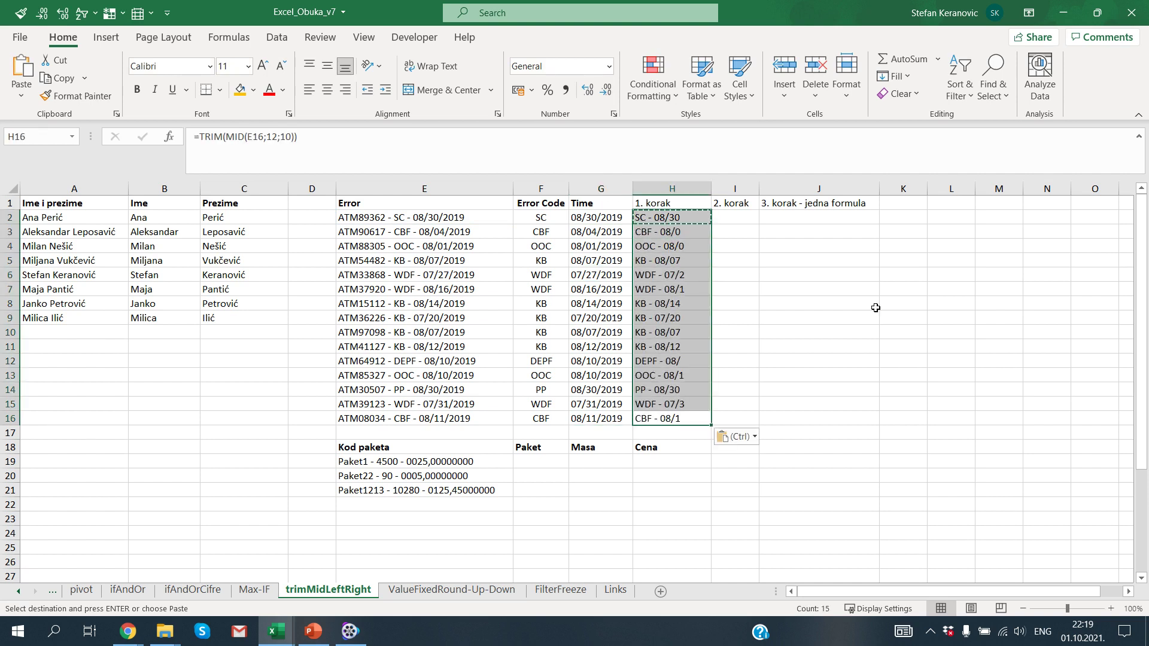
{"action": "key", "text": "Escape"}
{"action": "key", "text": "Up"}
{"action": "key", "text": "shift+Up"}
{"action": "key", "text": "shift+Up"}
{"action": "key", "text": "shift+Up"}
{"action": "key", "text": "shift+Up"}
{"action": "key", "text": "shift+Up"}
{"action": "key", "text": "shift+Up"}
{"action": "key", "text": "shift+Up"}
{"action": "key", "text": "Up"}
{"action": "key", "text": "Up"}
{"action": "key", "text": "Up"}
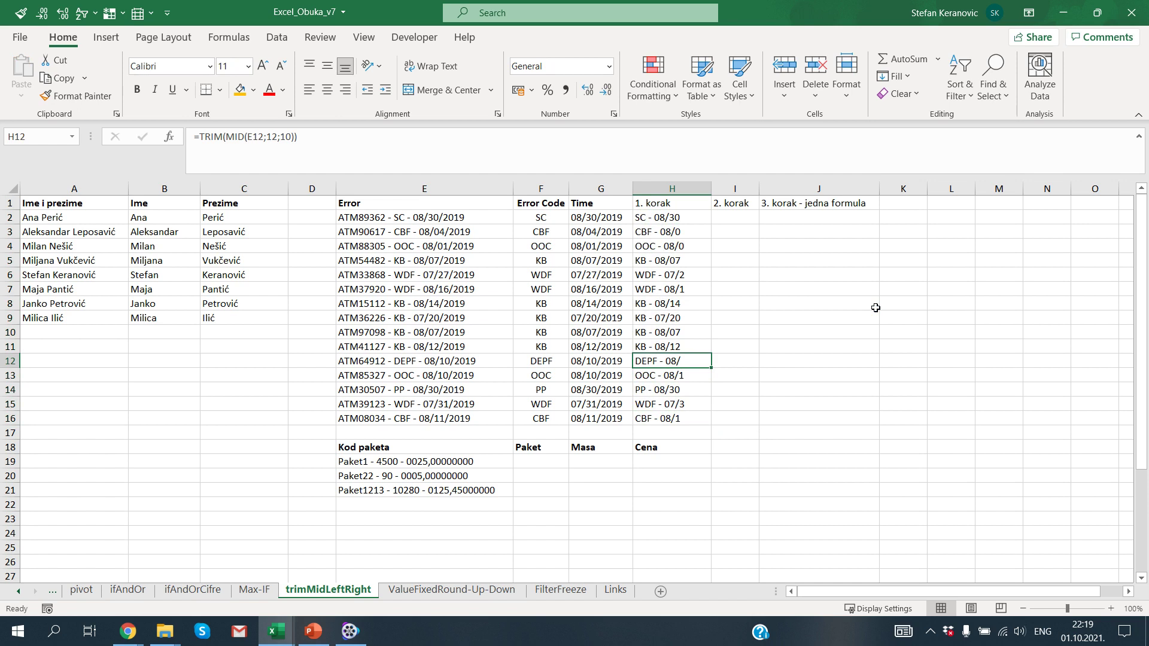
{"action": "key", "text": "Up"}
{"action": "key", "text": "Up"}
{"action": "key", "text": "Up"}
{"action": "key", "text": "Up"}
{"action": "key", "text": "Up"}
{"action": "key", "text": "Up"}
{"action": "key", "text": "Up"}
{"action": "key", "text": "Up"}
{"action": "key", "text": "Up"}
{"action": "key", "text": "Up"}
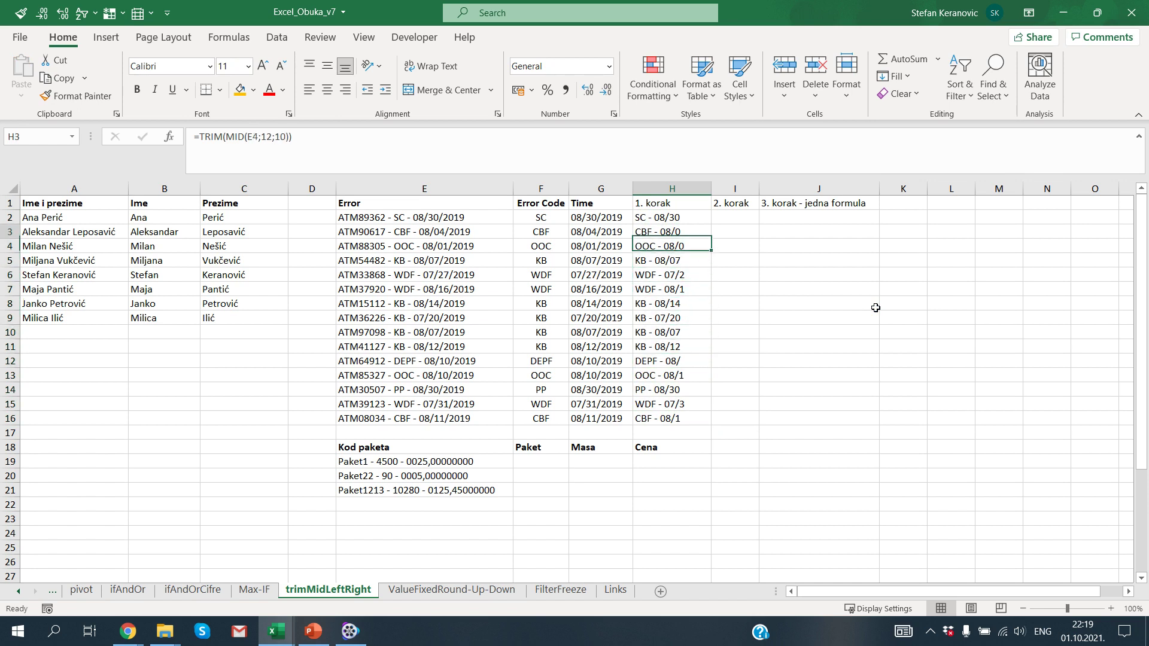
{"action": "key", "text": "Right"}
Step: Enter =TRIM(MID(H2;1;FIND(" - ";H2;1))) in I2 to extract the error code
{"action": "type", "text": "=TRIM(MID("}
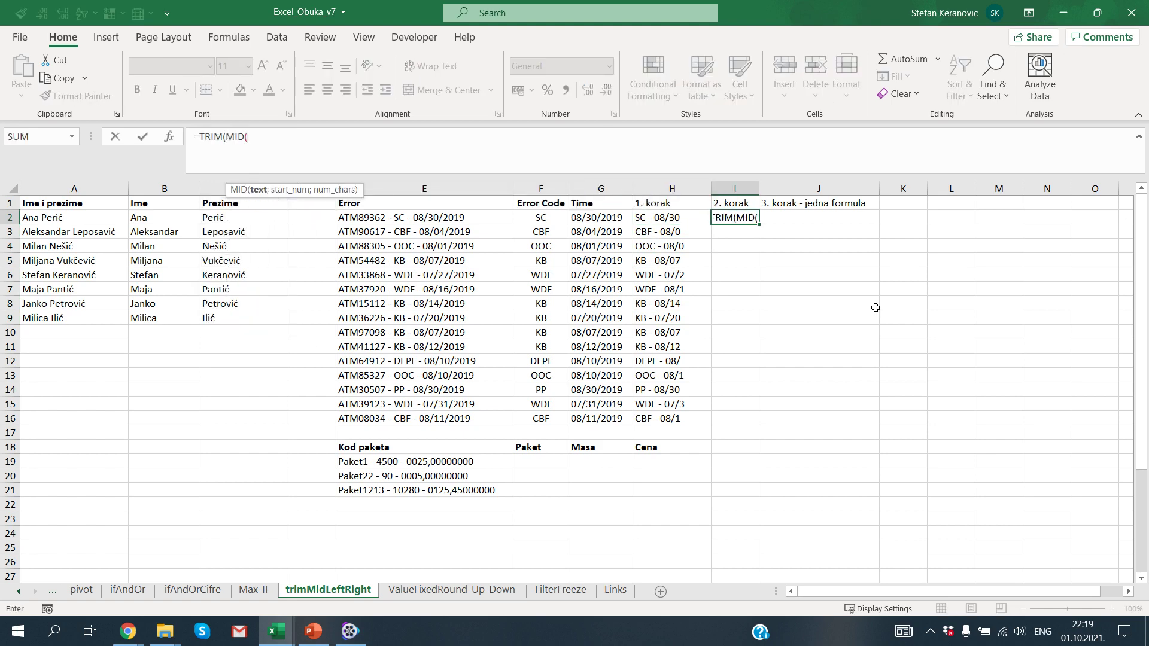
{"action": "key", "text": "Left"}
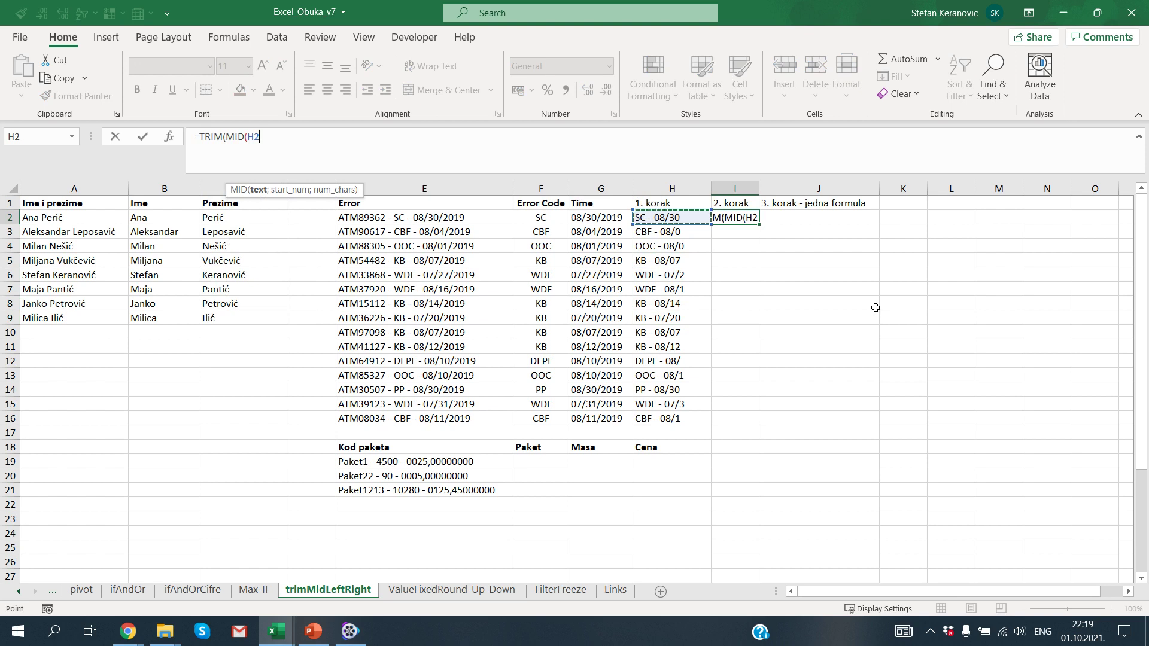
{"action": "type", "text": ";"}
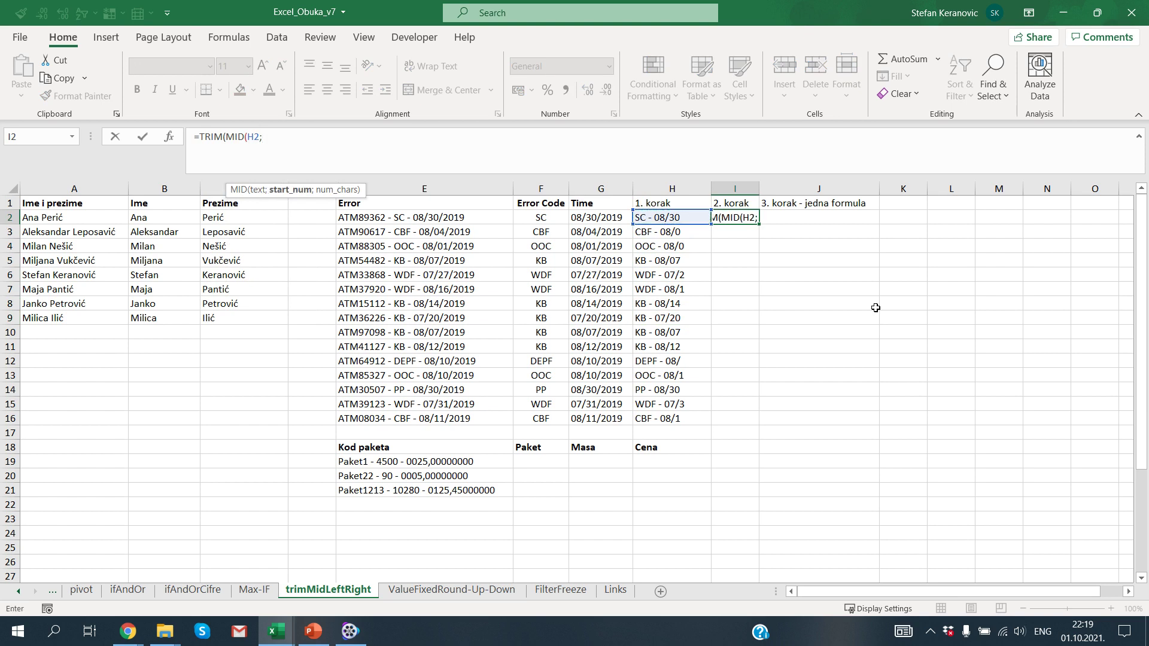
{"action": "type", "text": "1;"}
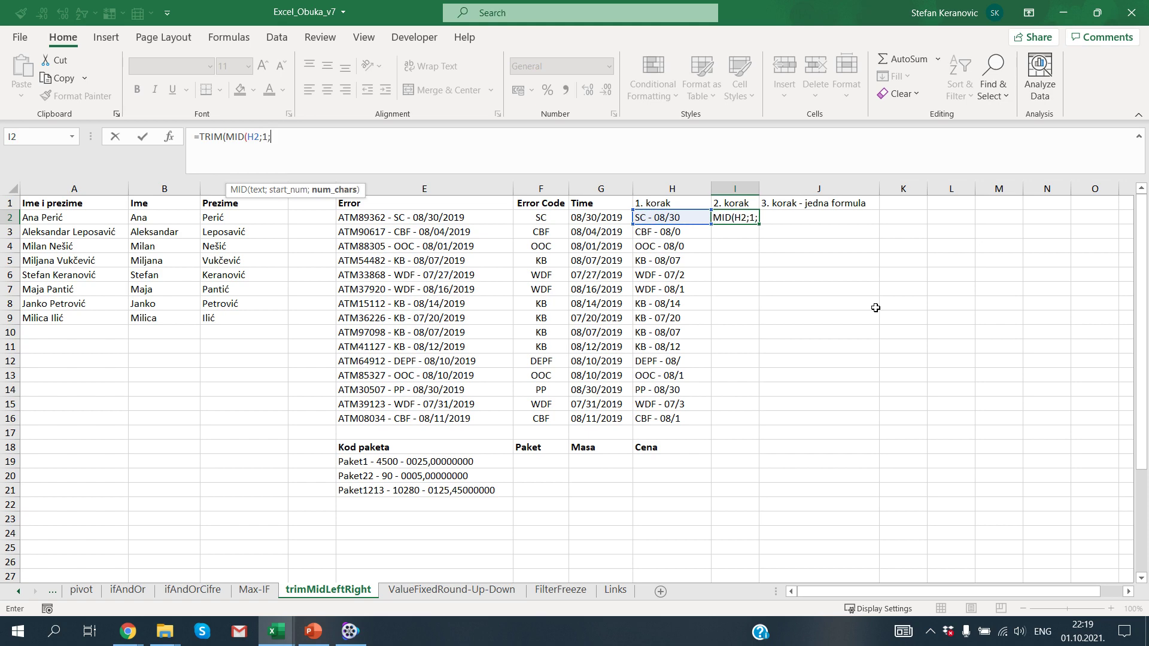
{"action": "type", "text": "find"}
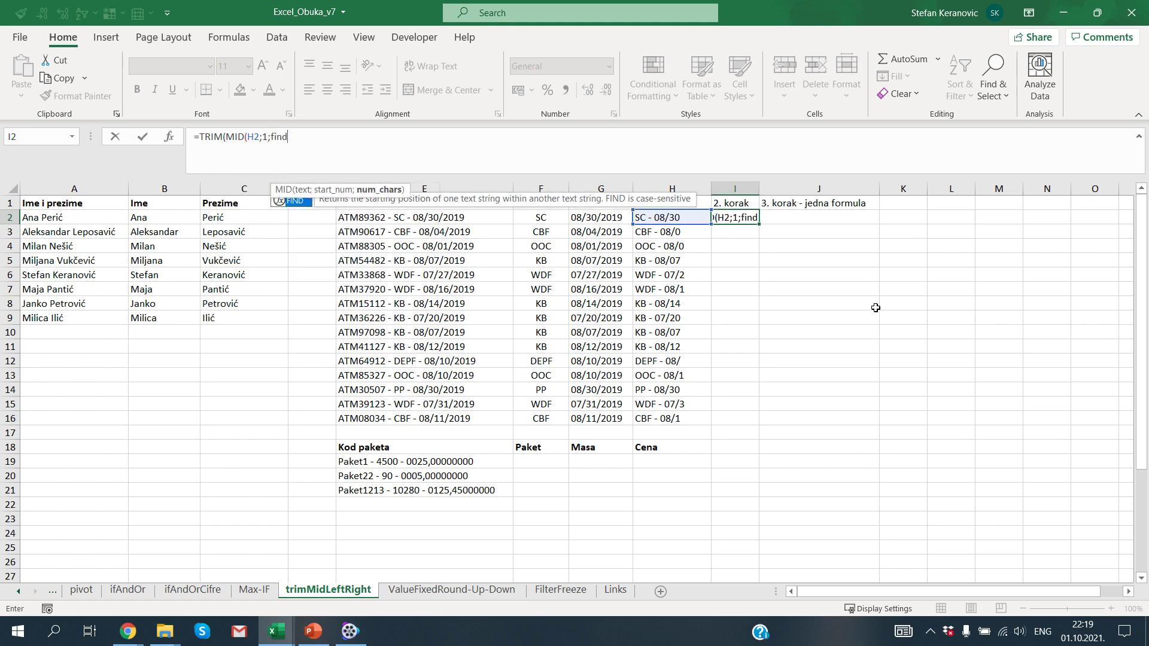
{"action": "key", "text": "Tab"}
{"action": "type", "text": "\""}
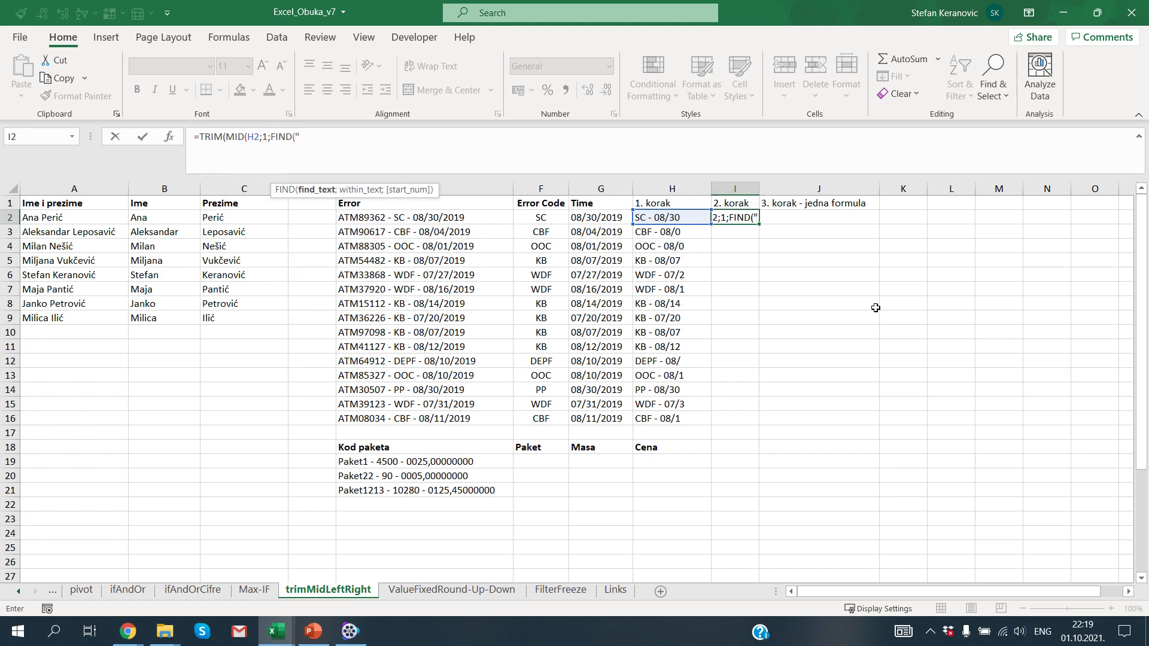
{"action": "type", "text": " - \";"}
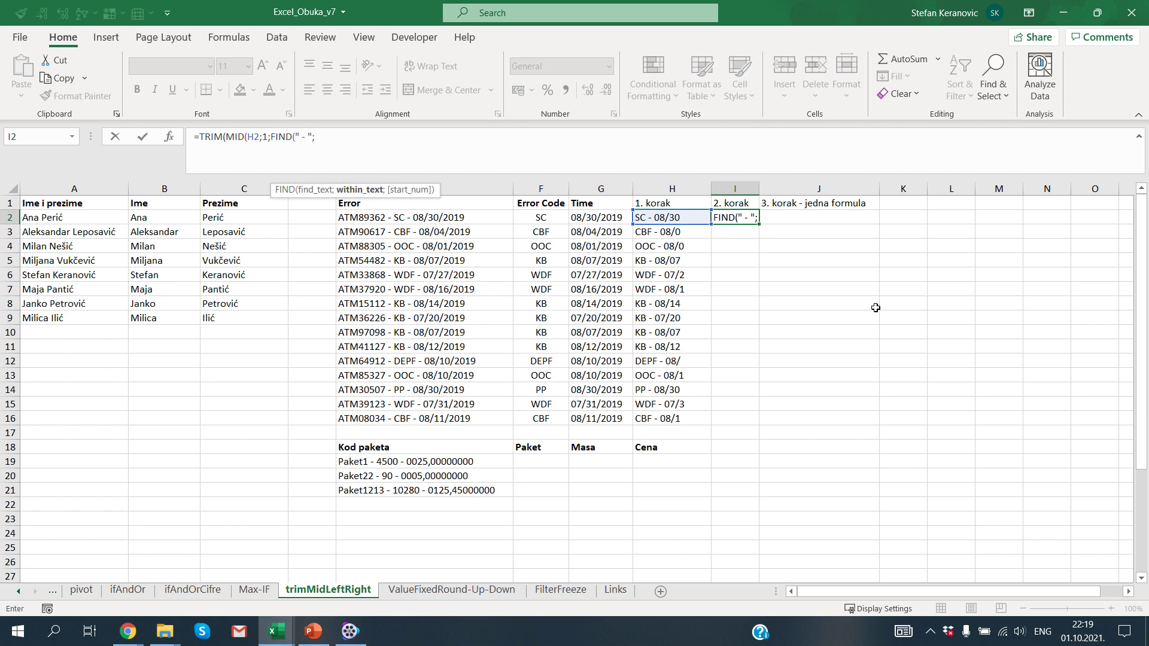
{"action": "key", "text": "Left"}
{"action": "type", "text": ";1"}
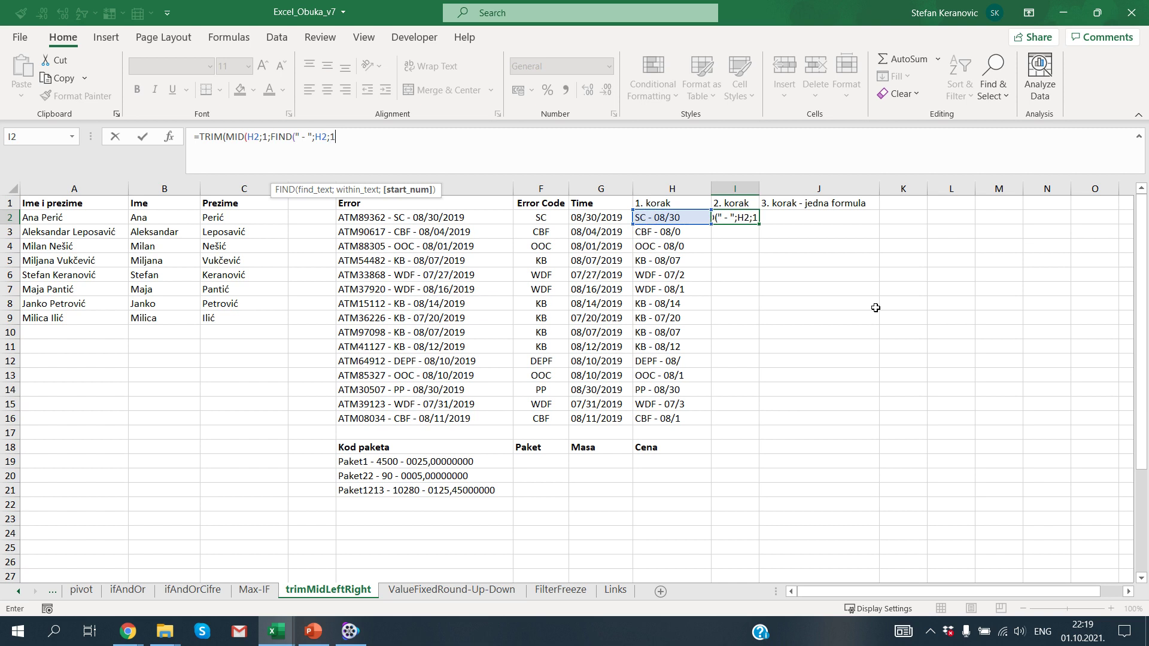
{"action": "type", "text": ")"}
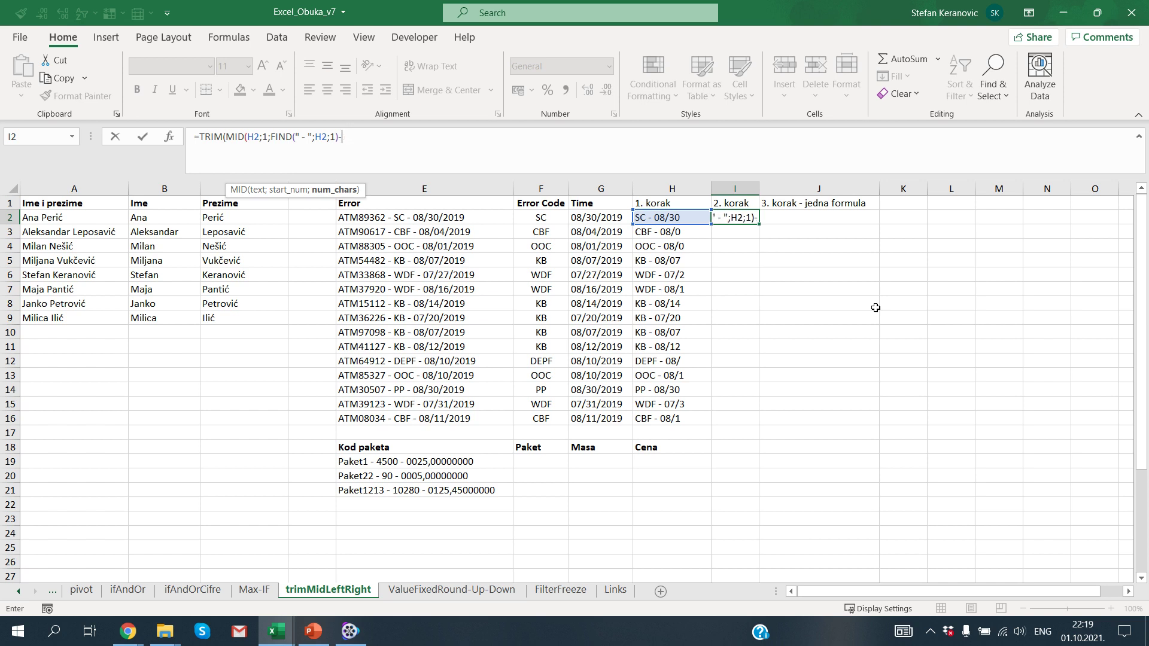
{"action": "type", "text": ")"}
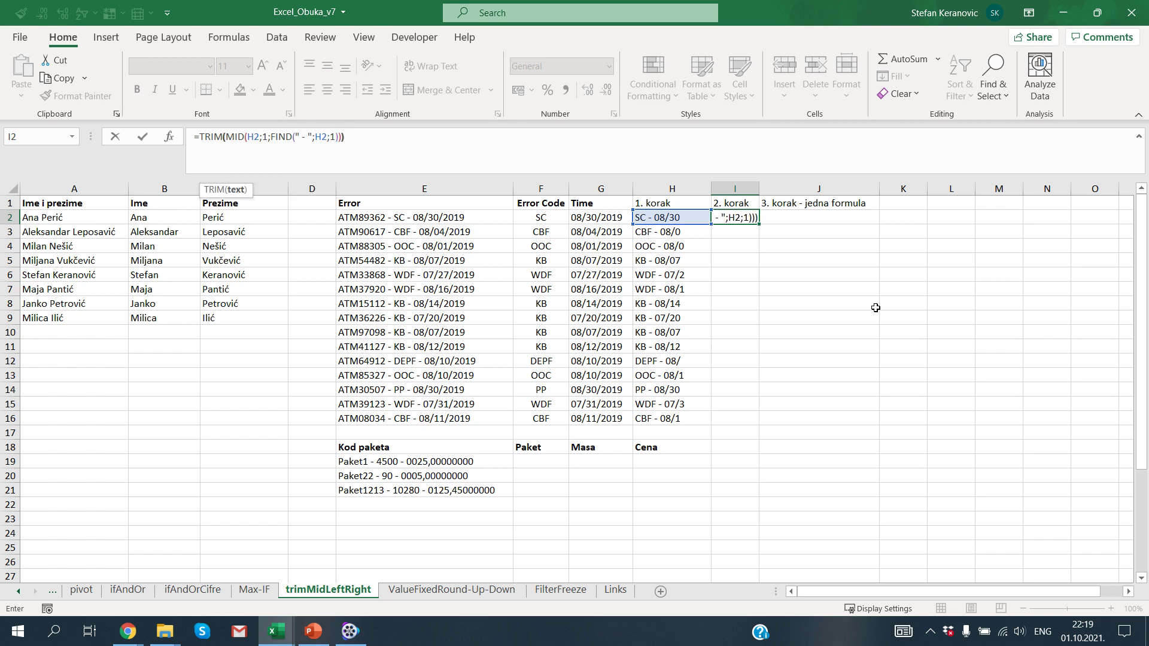
{"action": "key", "text": "ctrl+Return"}
Step: Fill the I2 error-code formula down through I2:I16
{"action": "key", "text": "ctrl+c"}
{"action": "key", "text": "Left"}
{"action": "key", "text": "ctrl+Down"}
{"action": "key", "text": "Right"}
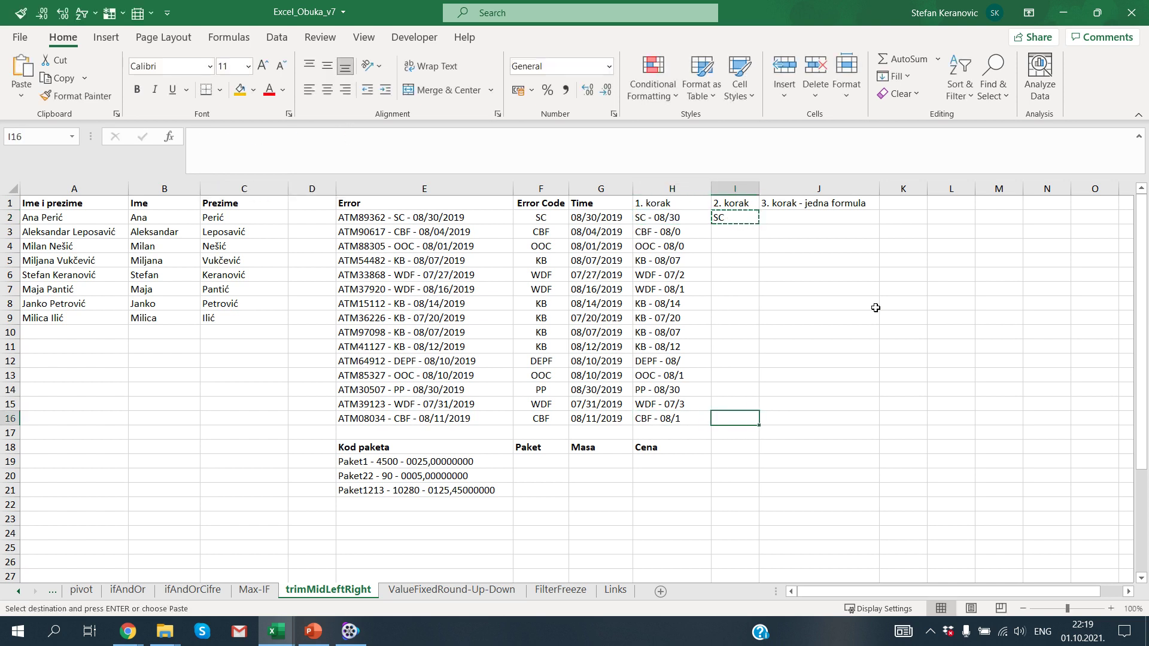
{"action": "key", "text": "ctrl+shift+Up"}
{"action": "key", "text": "ctrl+v"}
{"action": "key", "text": "Escape"}
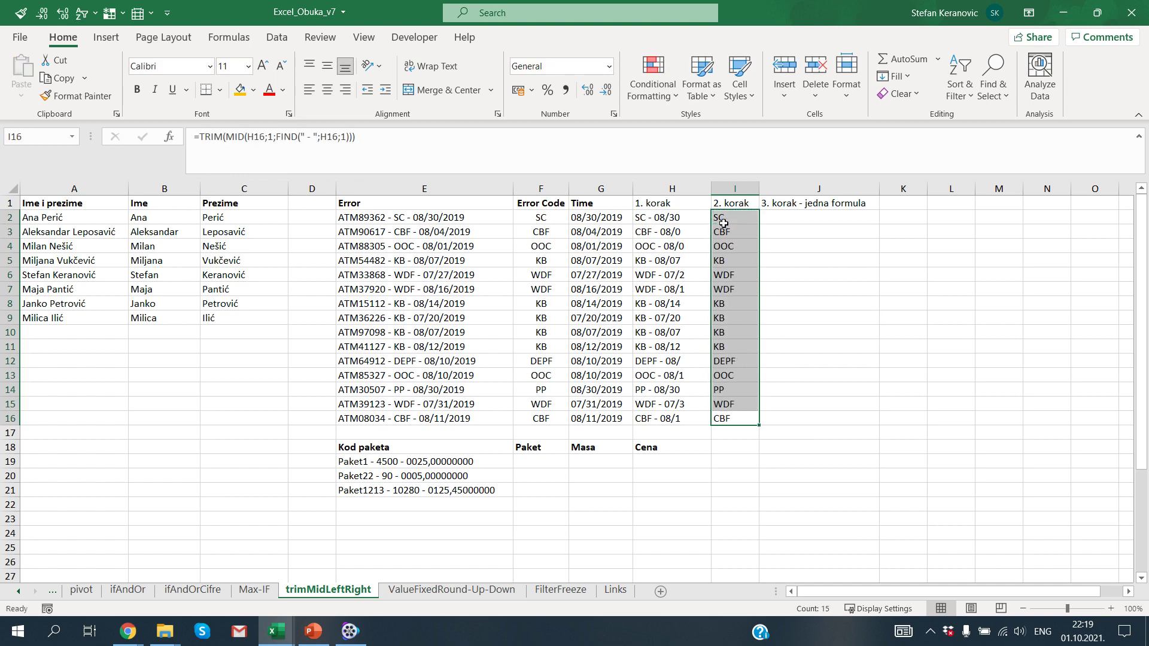
Step: Copy the step-2 formula text from I2 into J2 as a starting point
{"action": "left_click", "coordinate": [786, 216]}
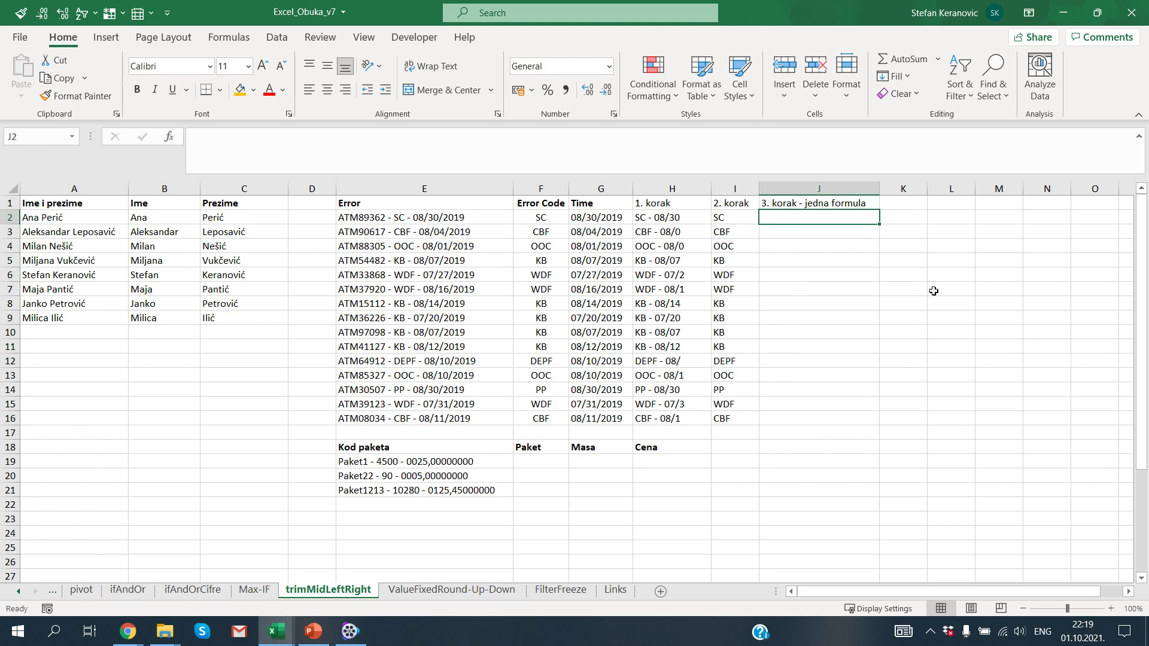
{"action": "key", "text": "Left"}
{"action": "key", "text": "F2"}
{"action": "key", "text": "shift+Home"}
{"action": "key", "text": "shift+Right"}
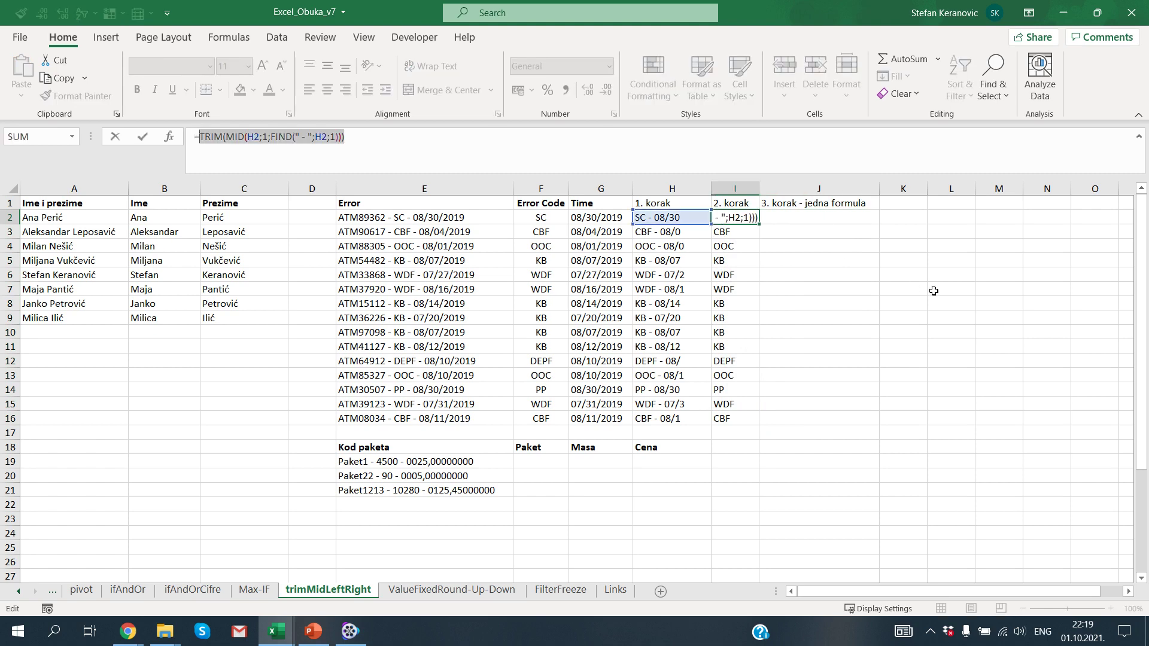
{"action": "key", "text": "ctrl+c"}
{"action": "key", "text": "Tab"}
{"action": "type", "text": "="}
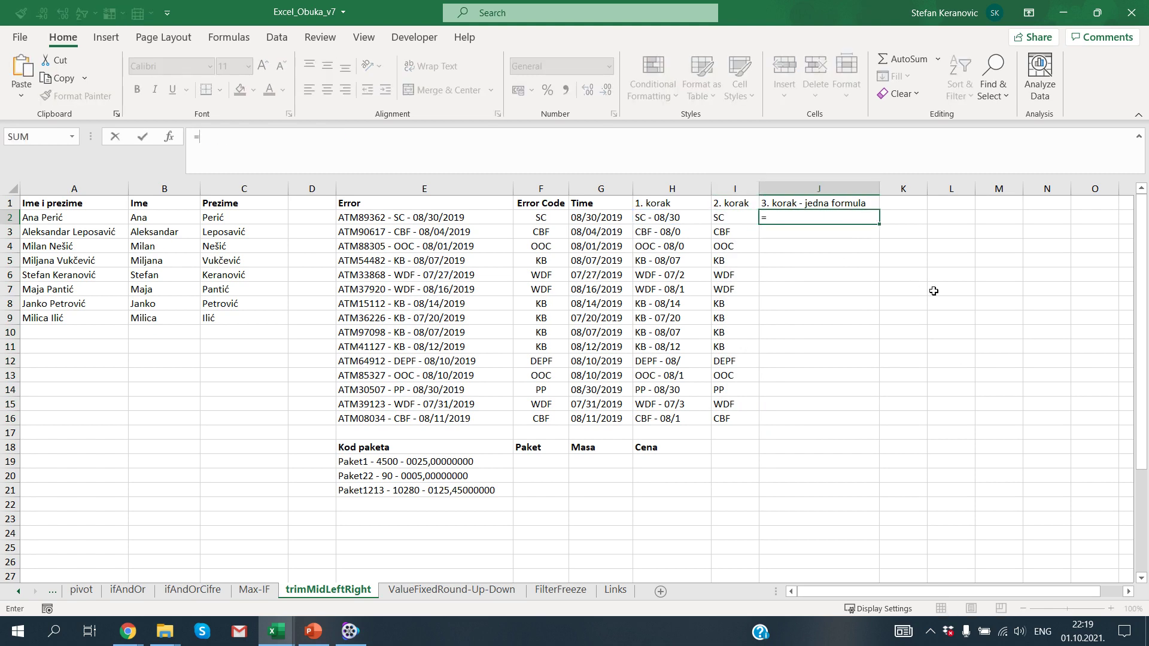
{"action": "key", "text": "ctrl+v"}
{"action": "key", "text": "Return"}
Step: Copy the step-1 TRIM(MID(E2;12;10)) expression from H2 without changing it
{"action": "key", "text": "Up"}
{"action": "key", "text": "Left"}
{"action": "key", "text": "Left"}
{"action": "key", "text": "F2"}
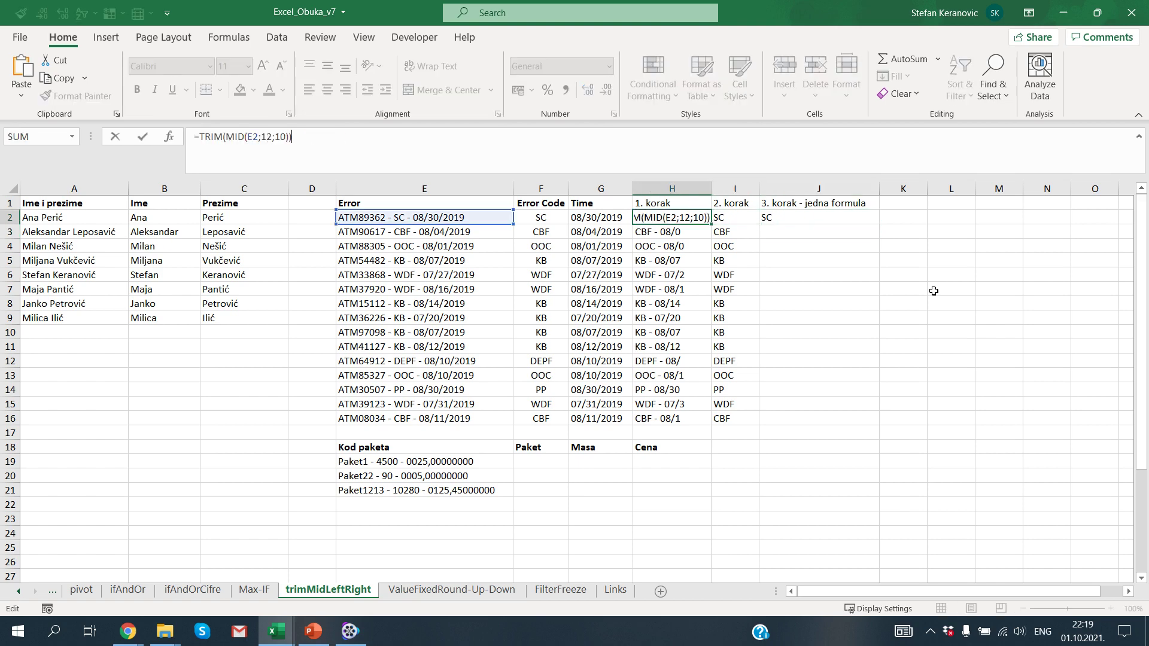
{"action": "key", "text": "shift+Home"}
{"action": "key", "text": "Escape"}
Step: Replace both H2 references in J2 with TRIM(MID(E2;12;10)) to form one nested formula
{"action": "key", "text": "Right"}
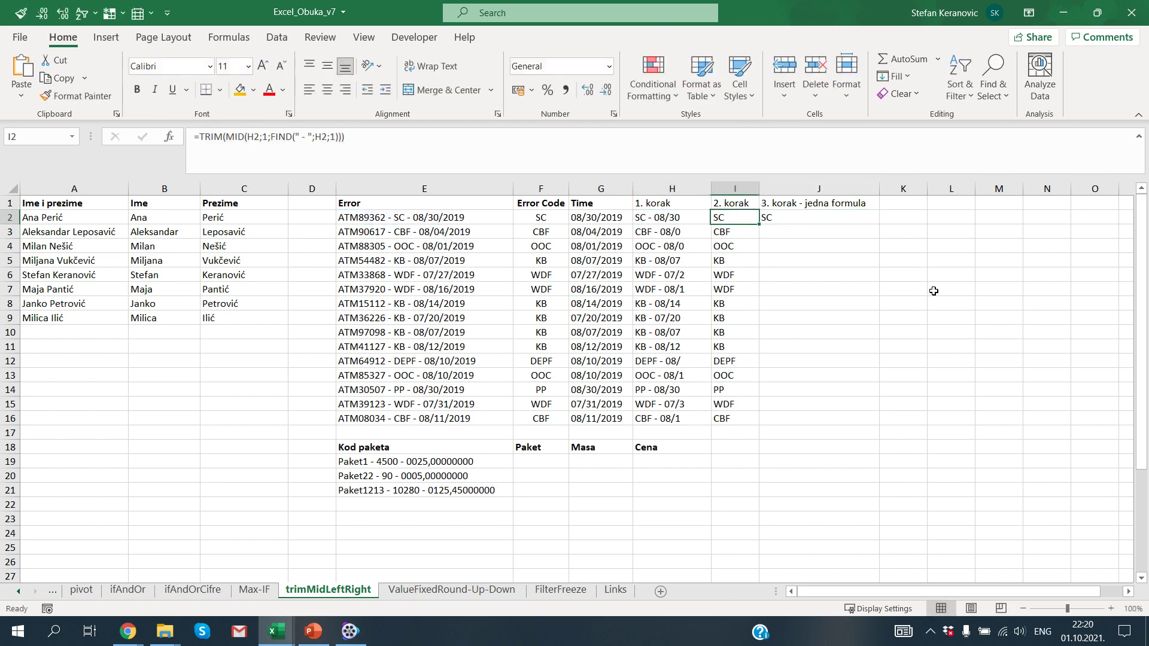
{"action": "key", "text": "Right"}
{"action": "key", "text": "F2"}
{"action": "key", "text": "Left"}
{"action": "key", "text": "Left"}
{"action": "key", "text": "Left"}
{"action": "key", "text": "Left"}
{"action": "key", "text": "Left"}
{"action": "key", "text": "Left"}
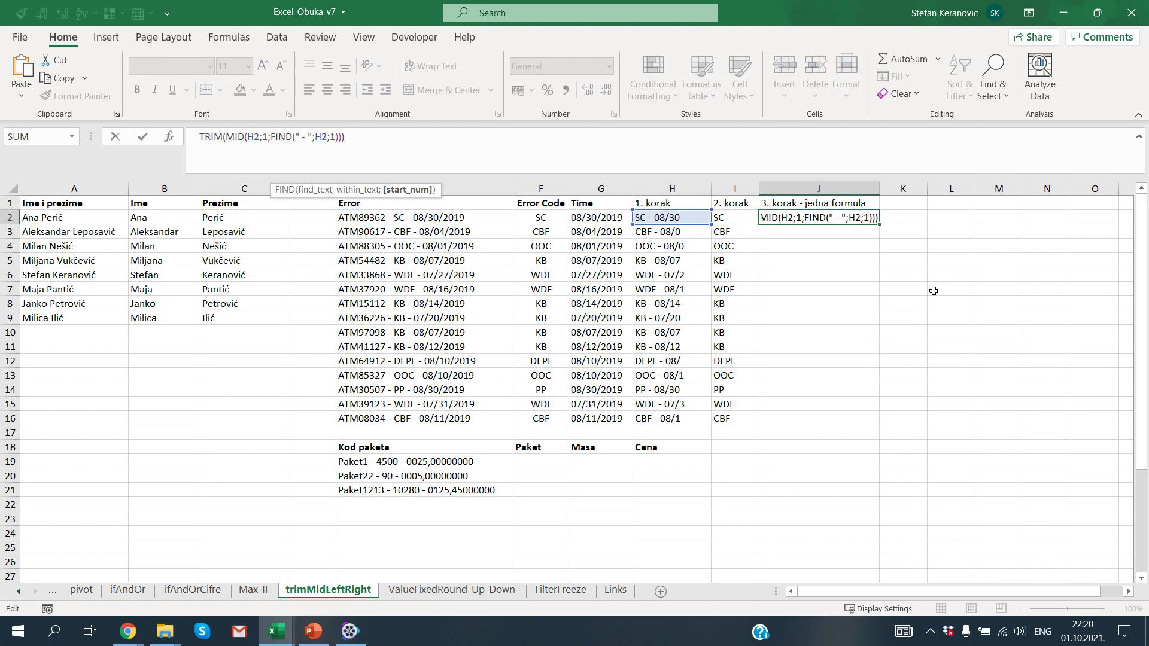
{"action": "key", "text": "shift+Left"}
{"action": "key", "text": "shift+Left"}
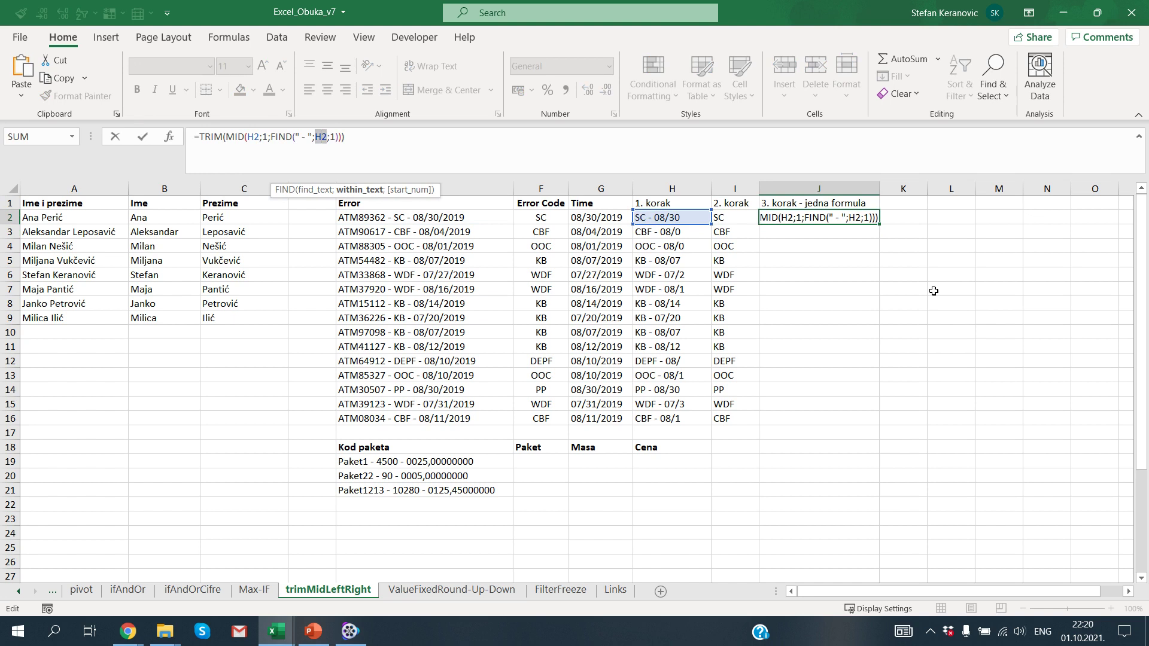
{"action": "key", "text": "ctrl+v"}
{"action": "key", "text": "Left"}
{"action": "key", "text": "Left"}
{"action": "key", "text": "Left"}
{"action": "key", "text": "Left"}
{"action": "key", "text": "Left"}
{"action": "key", "text": "Left"}
{"action": "key", "text": "Left"}
{"action": "key", "text": "Left"}
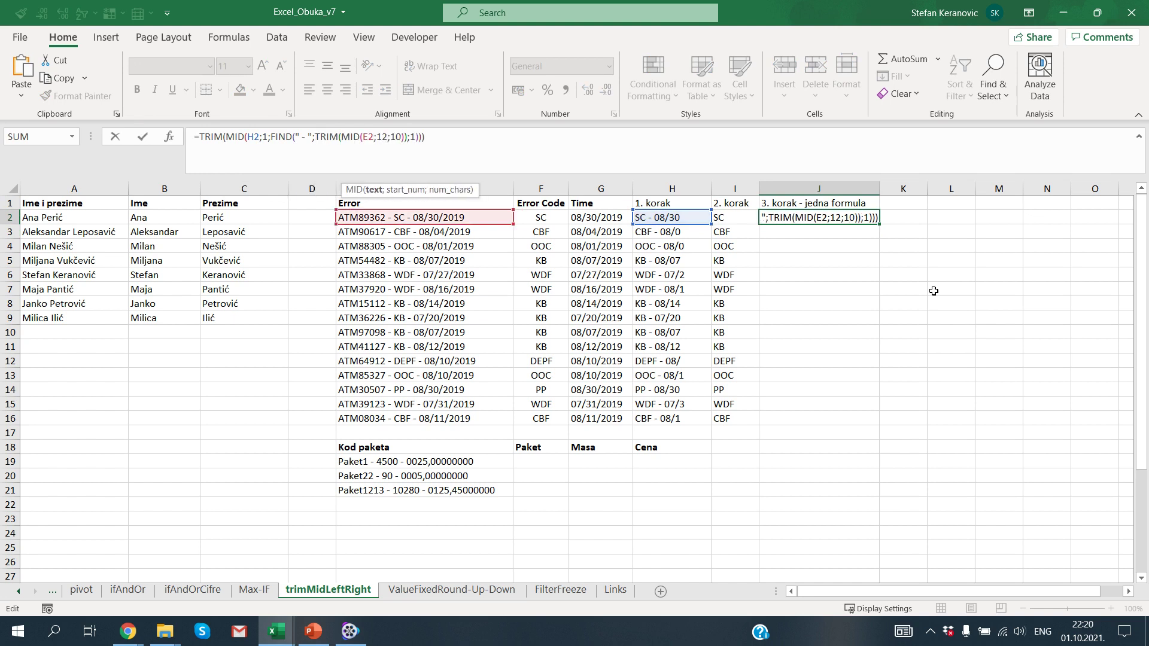
{"action": "key", "text": "Left"}
{"action": "key", "text": "Left"}
{"action": "key", "text": "Left"}
{"action": "key", "text": "Left"}
{"action": "key", "text": "Left"}
{"action": "key", "text": "Left"}
{"action": "key", "text": "Left"}
{"action": "key", "text": "Left"}
{"action": "key", "text": "Left"}
{"action": "key", "text": "Left"}
{"action": "key", "text": "Left"}
{"action": "key", "text": "Left"}
{"action": "key", "text": "Left"}
{"action": "key", "text": "Left"}
{"action": "key", "text": "Left"}
{"action": "key", "text": "Left"}
{"action": "key", "text": "Left"}
{"action": "key", "text": "Left"}
{"action": "key", "text": "Left"}
{"action": "key", "text": "Left"}
{"action": "key", "text": "shift+Left"}
{"action": "key", "text": "shift+Left"}
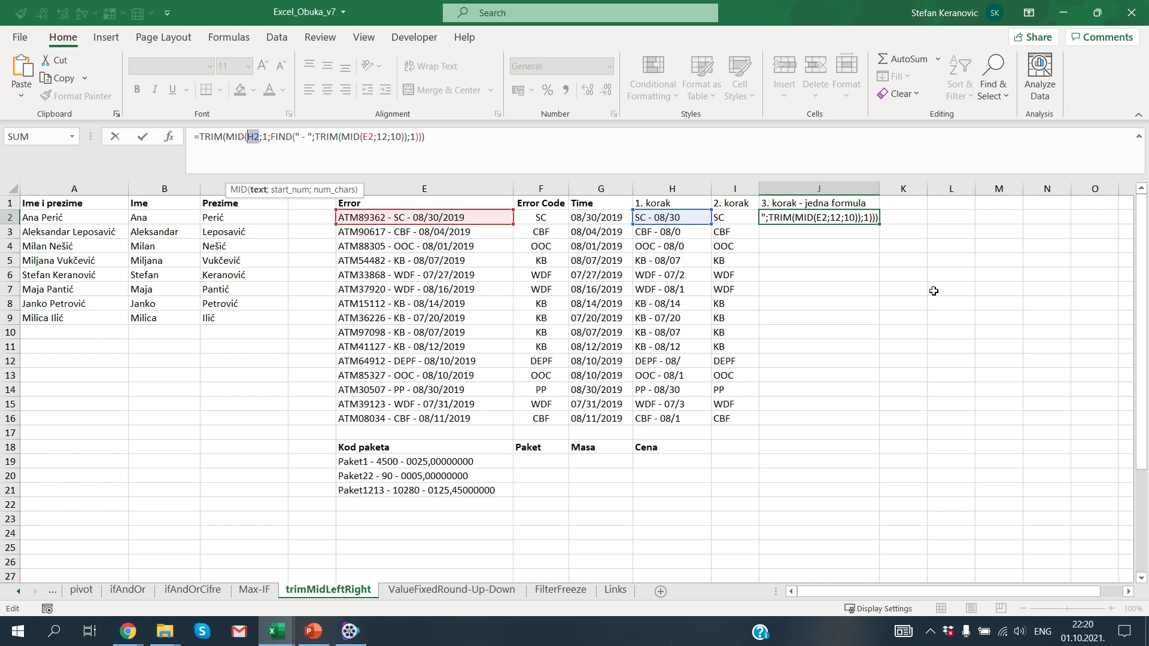
{"action": "key", "text": "ctrl+v"}
{"action": "key", "text": "Return"}
{"action": "key", "text": "Up"}
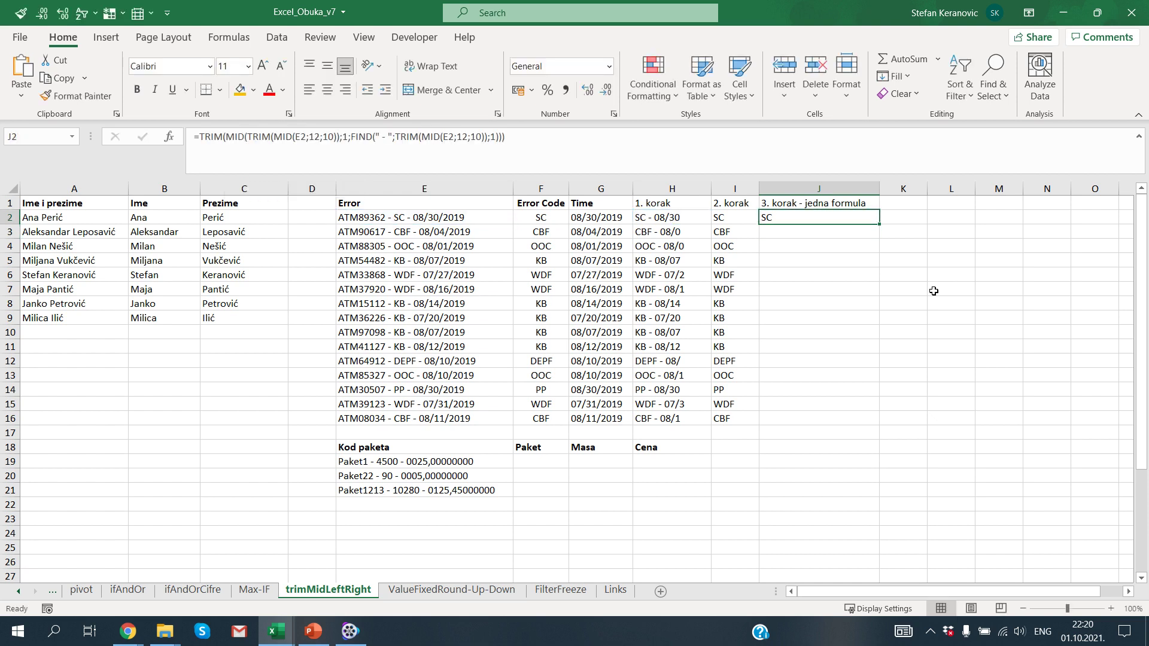
Step: Fill the combined J2 formula down through J16 and check its result
{"action": "key", "text": "ctrl+c"}
{"action": "key", "text": "Left"}
{"action": "key", "text": "ctrl+Down"}
{"action": "key", "text": "Right"}
{"action": "key", "text": "ctrl+shift+Up"}
{"action": "key", "text": "ctrl+v"}
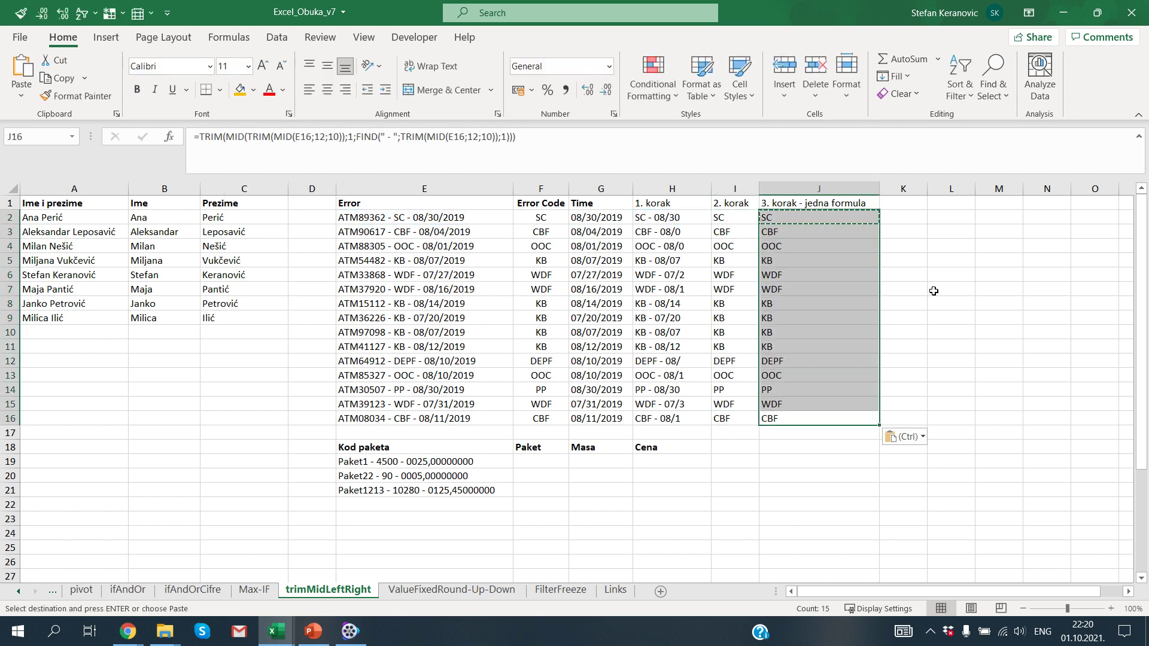
{"action": "key", "text": "Escape"}
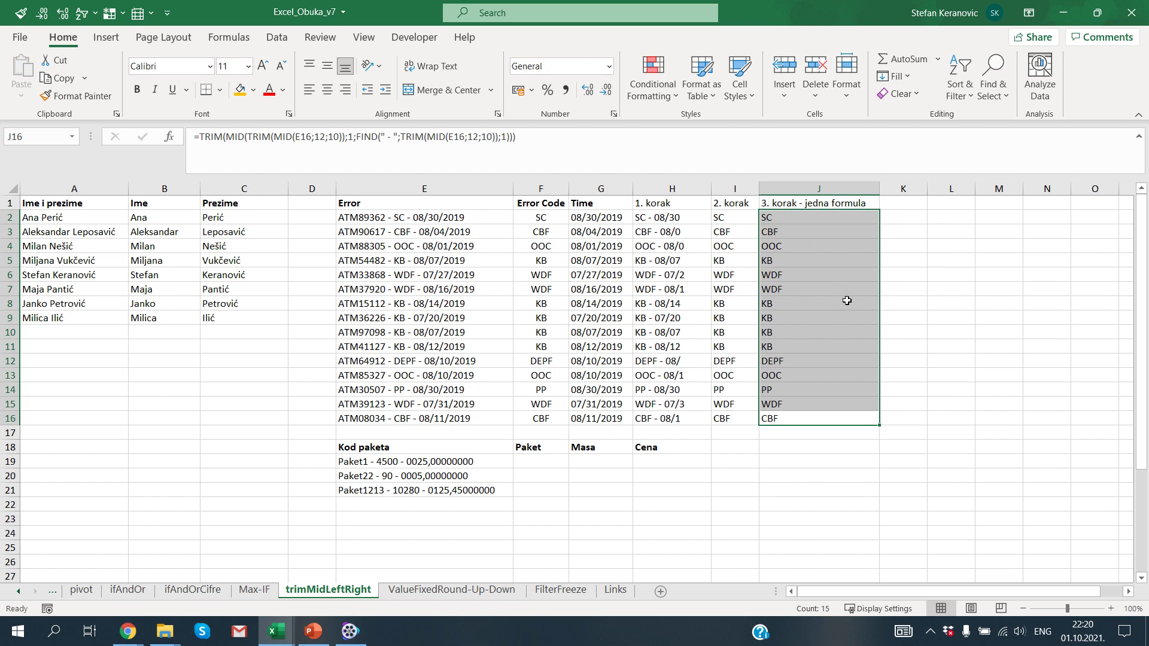
{"action": "left_click", "coordinate": [814, 220]}
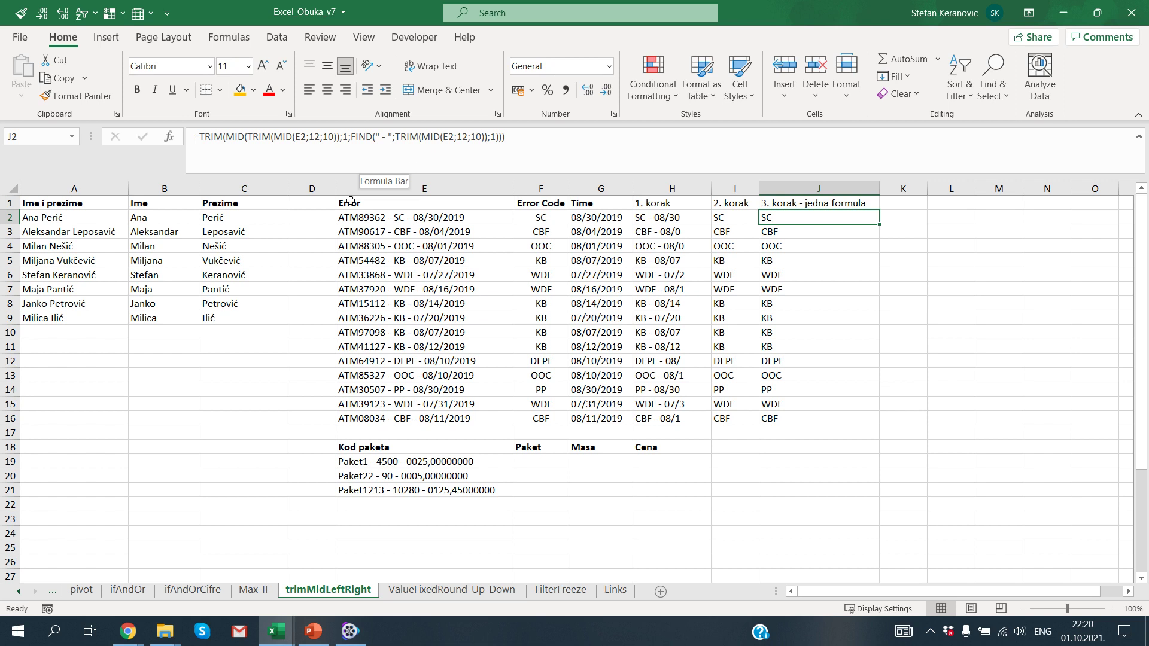
{"action": "left_click", "coordinate": [99, 374]}
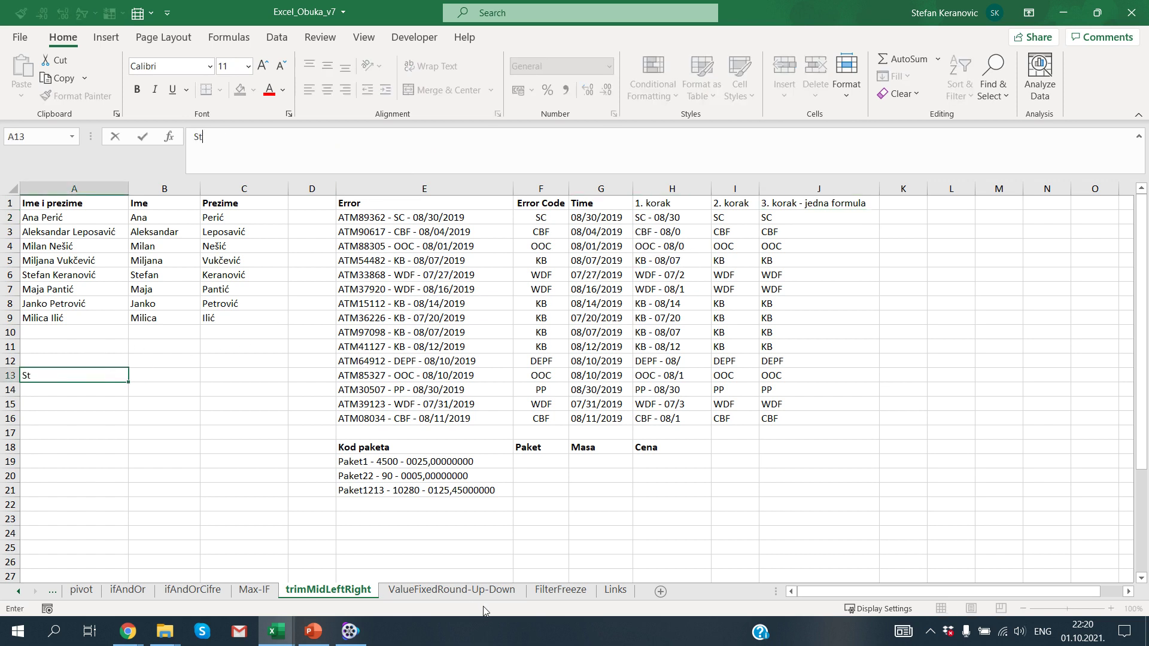
Step: Type two sample names as firstnameXYZsurname into A13 and A14
{"action": "key", "text": "Return"}
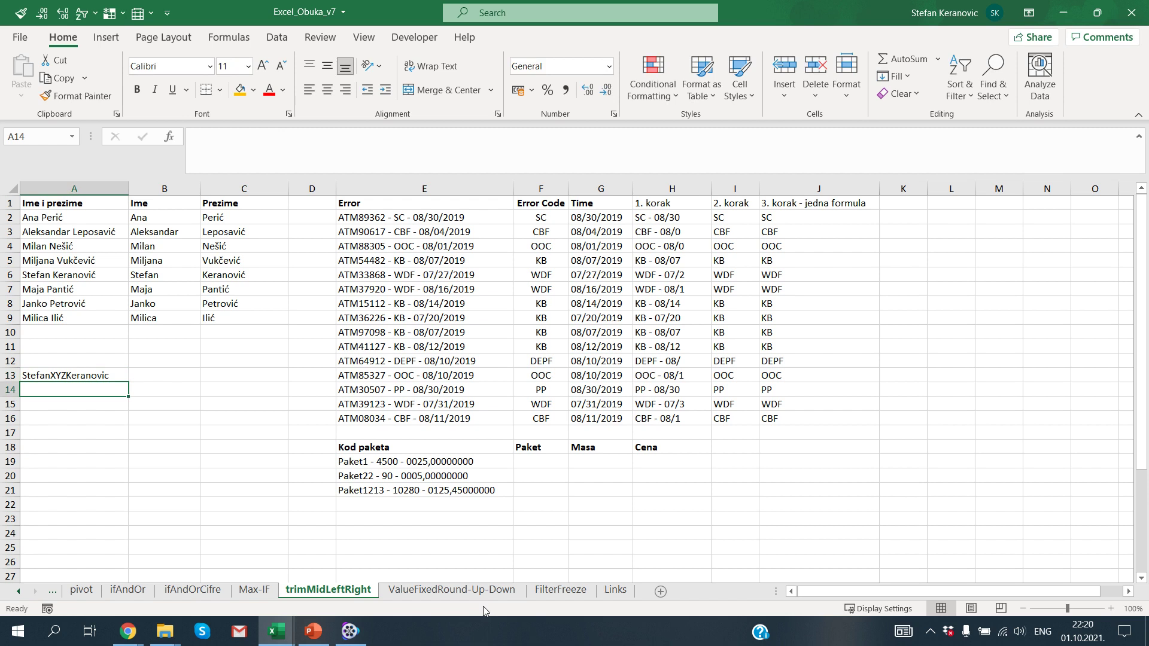
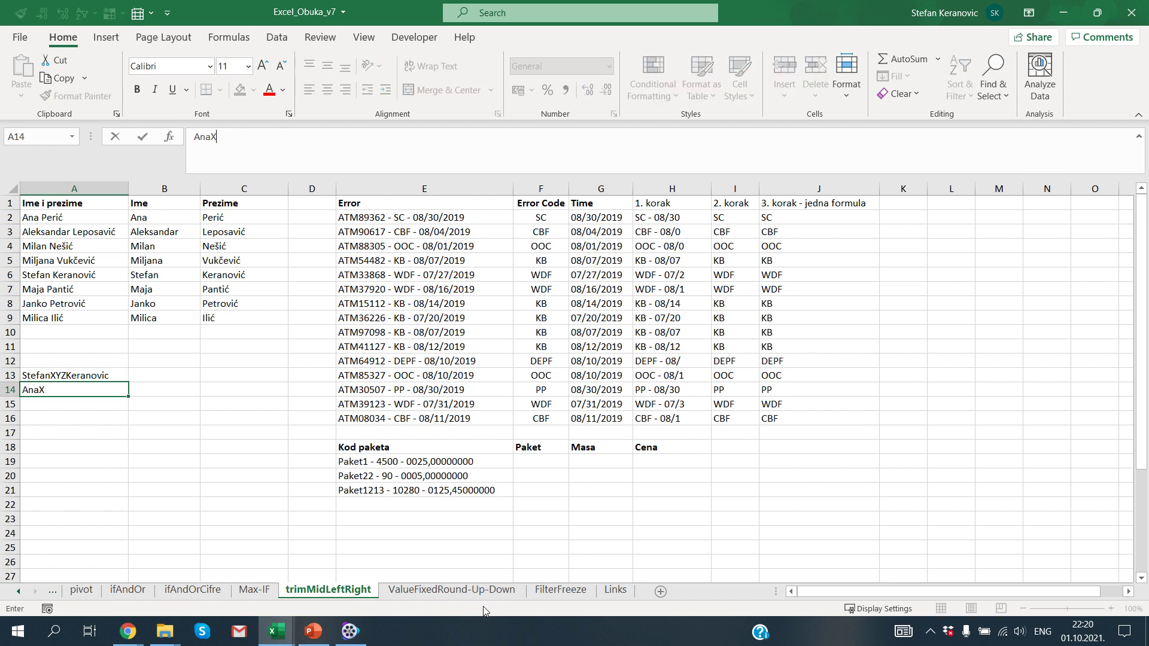
{"action": "key", "text": "Return"}
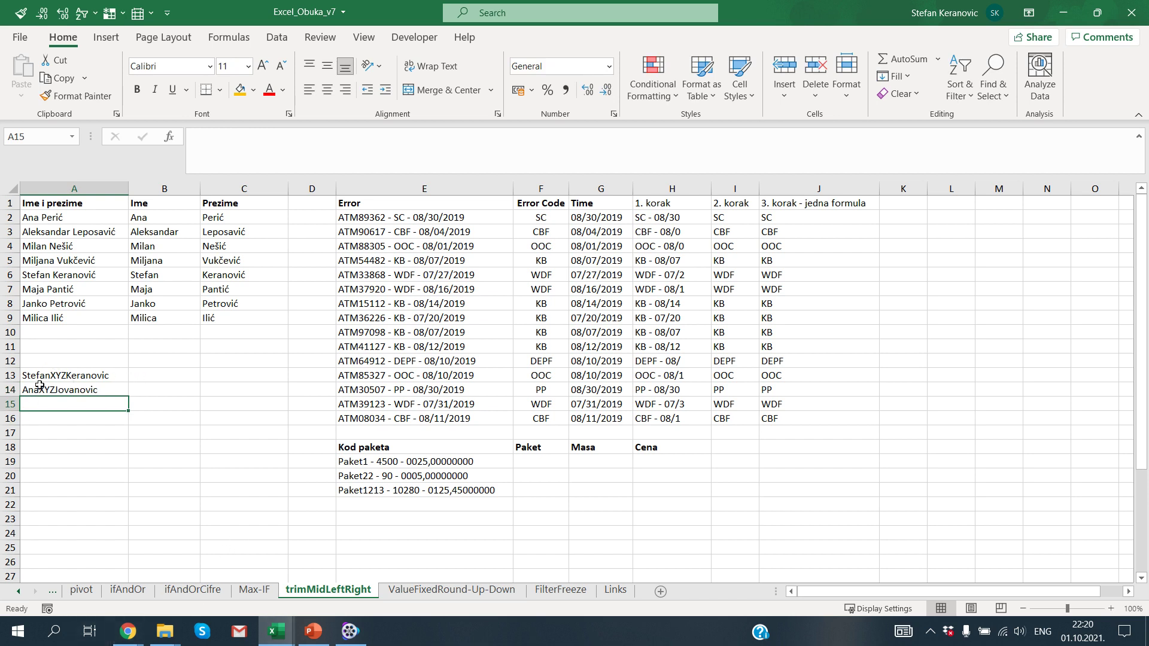
{"action": "left_click", "coordinate": [155, 372]}
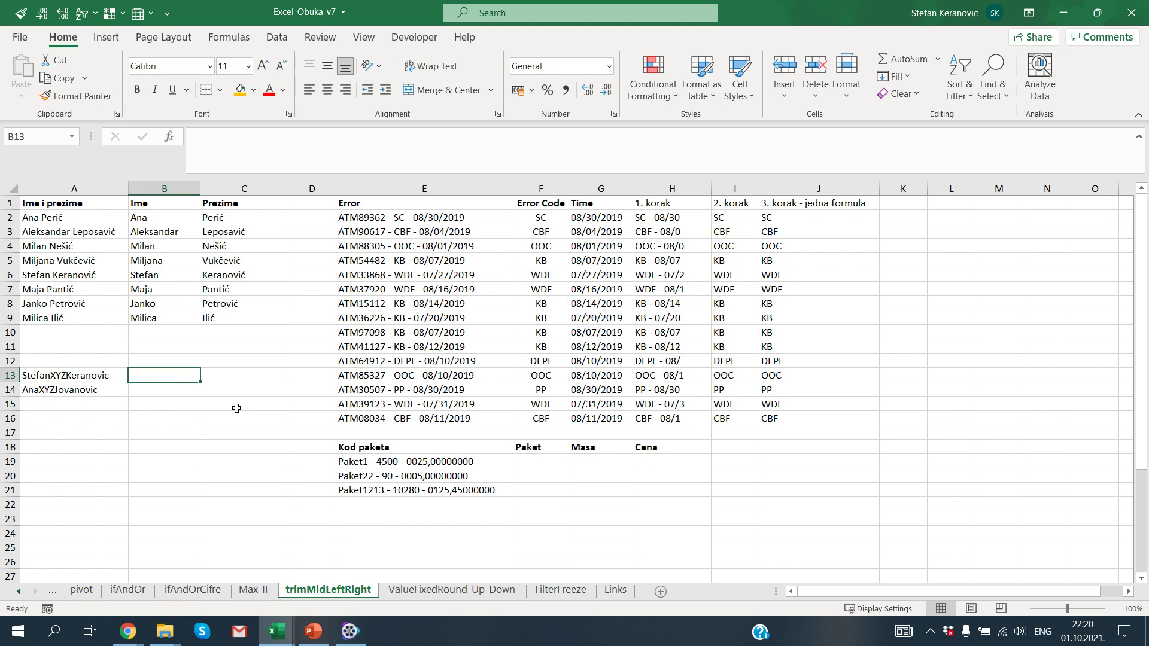
Step: Add the header Ime in B12
{"action": "key", "text": "Up"}
{"action": "type", "text": "Ime"}
{"action": "key", "text": "Return"}
Step: Enter =TRIM(MID(A13;1;FIND("XZY";A13;1)-1)) in B13, then delete it after it returns #VALUE!
{"action": "type", "text": "=TRIM(MID("}
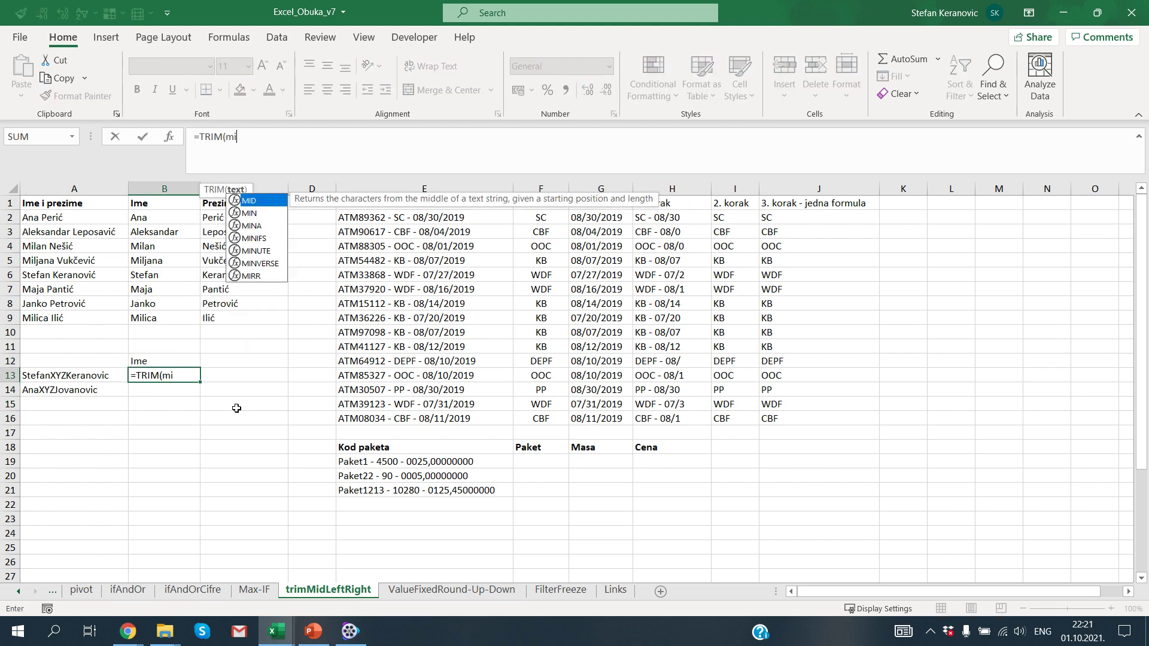
{"action": "key", "text": "Left"}
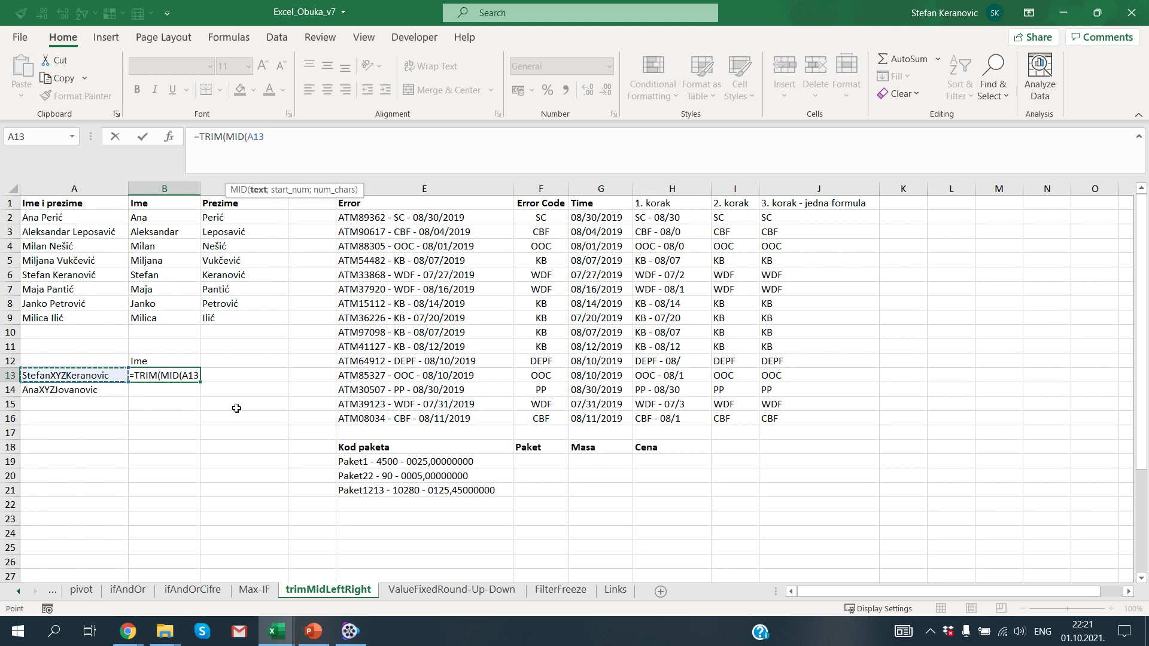
{"action": "type", "text": ";1;FIND(\""}
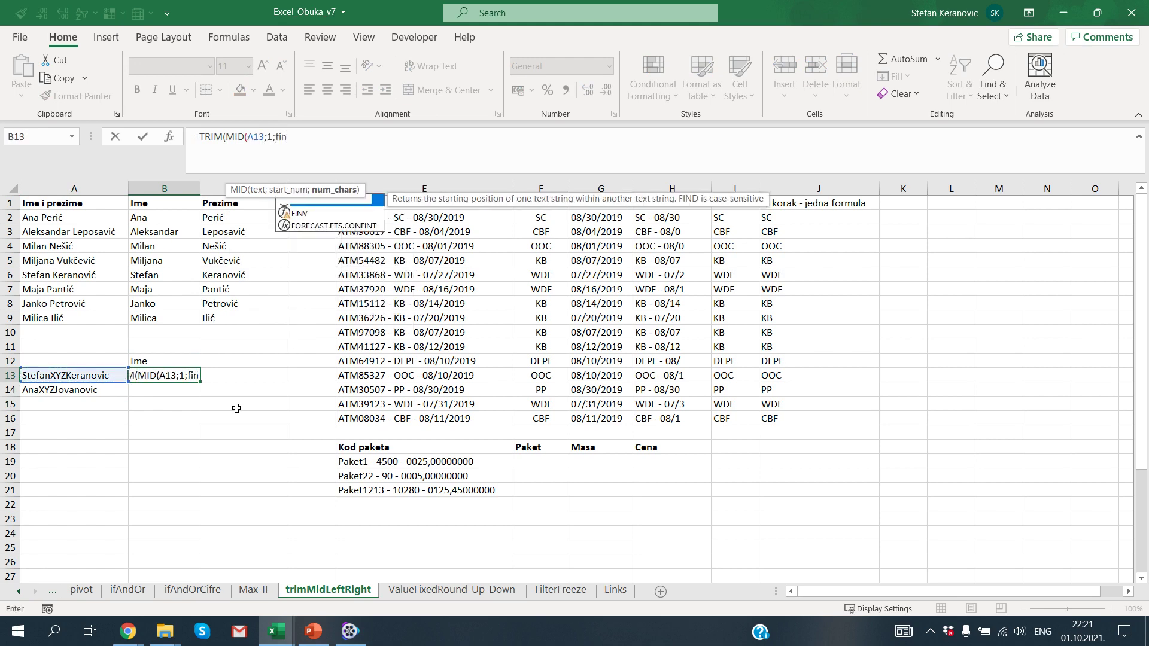
{"action": "type", "text": "X"}
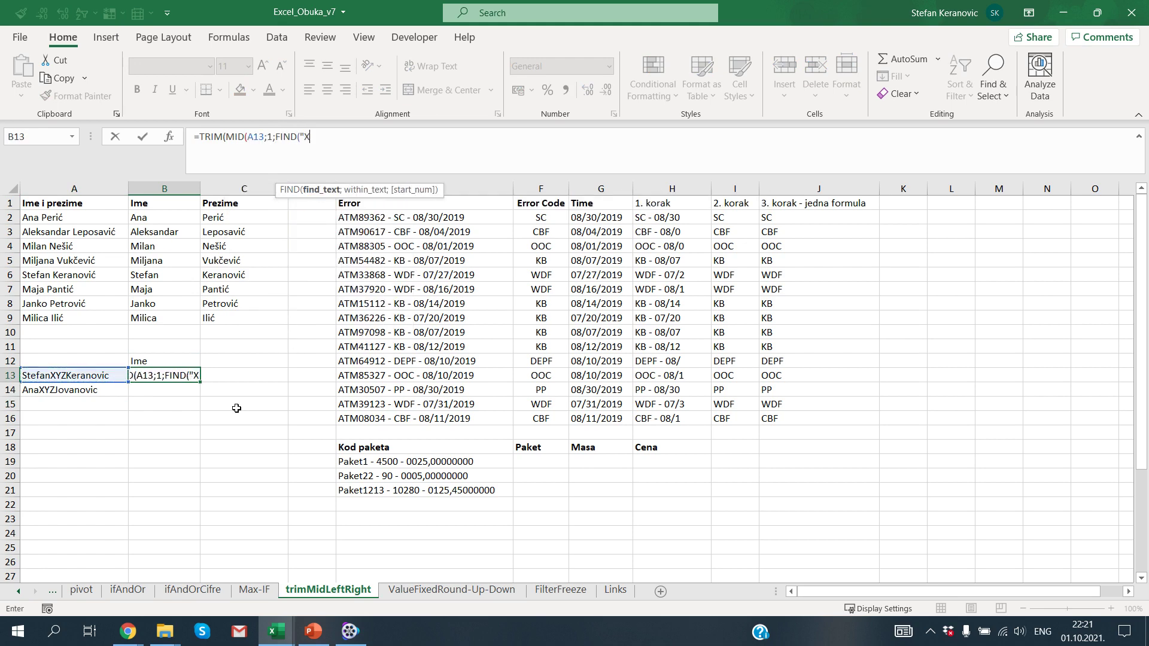
{"action": "type", "text": "ZY\";"}
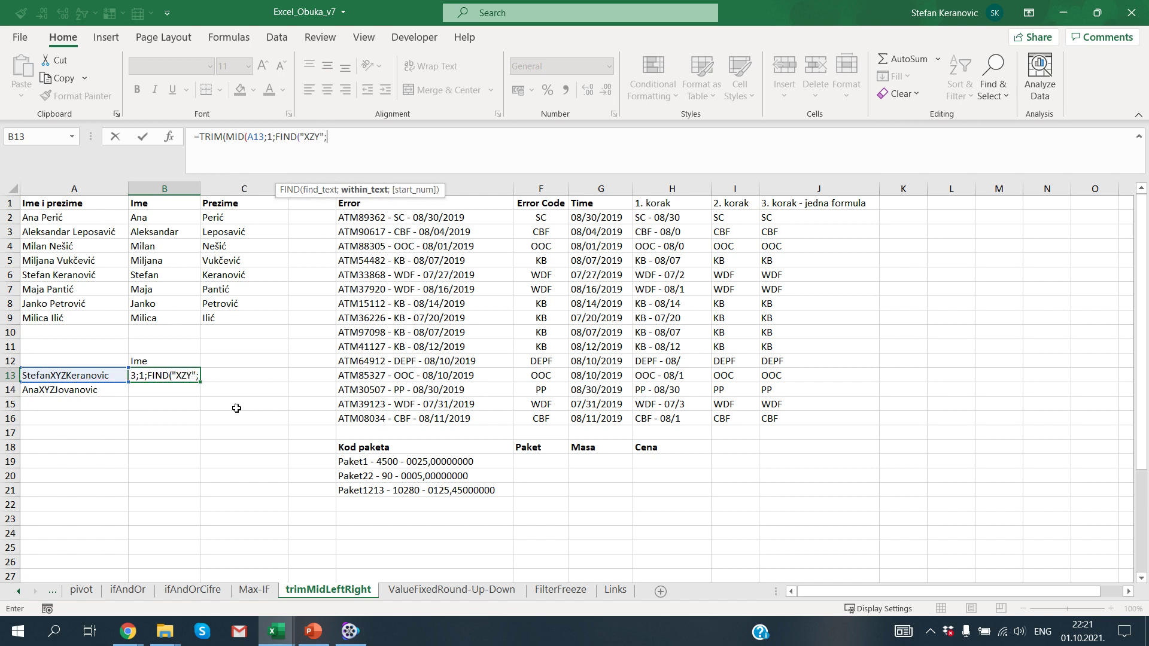
{"action": "key", "text": "Left"}
{"action": "type", "text": ";1"}
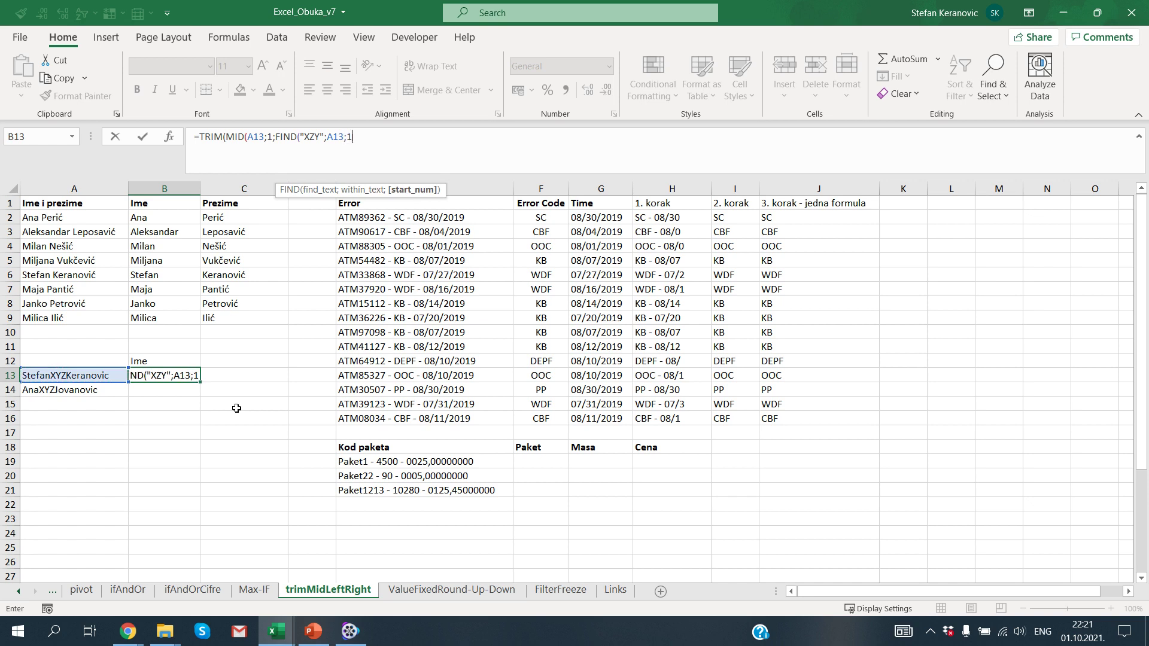
{"action": "type", "text": ")-1("}
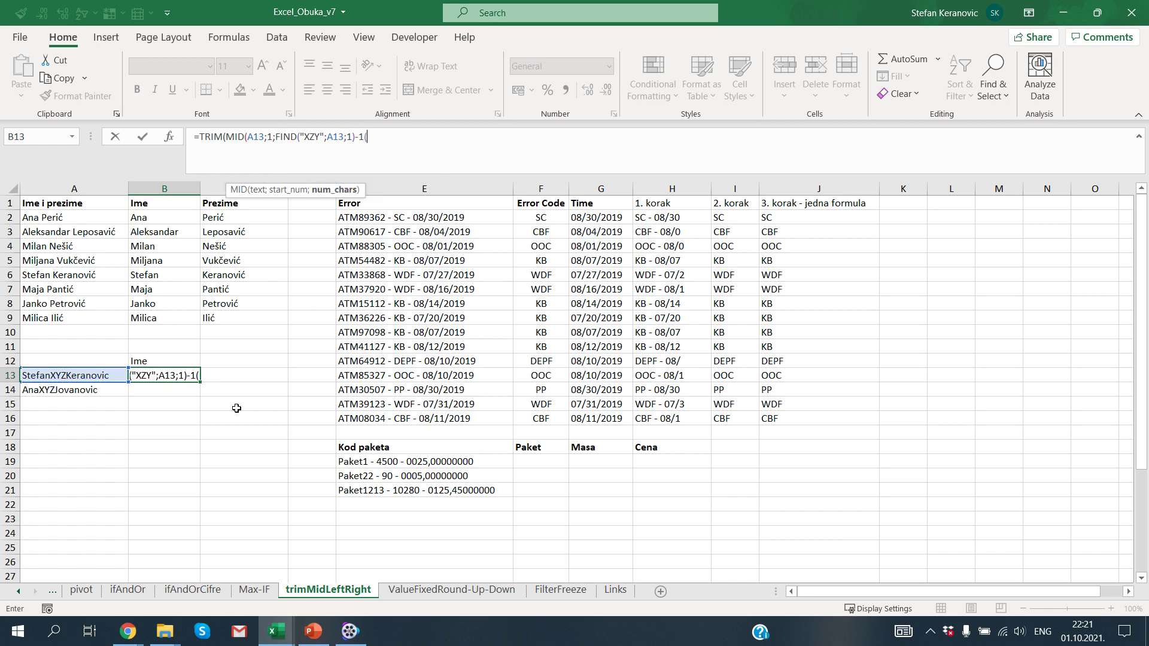
{"action": "key", "text": "BackSpace"}
{"action": "type", "text": "))"}
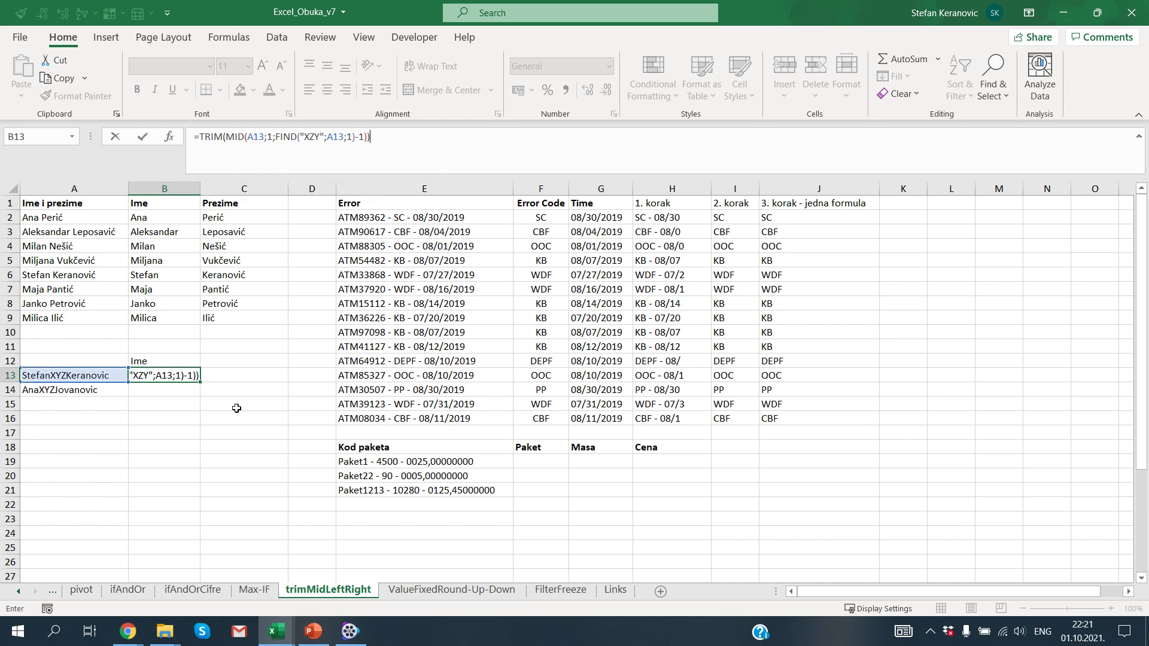
{"action": "key", "text": "Return"}
{"action": "key", "text": "Up"}
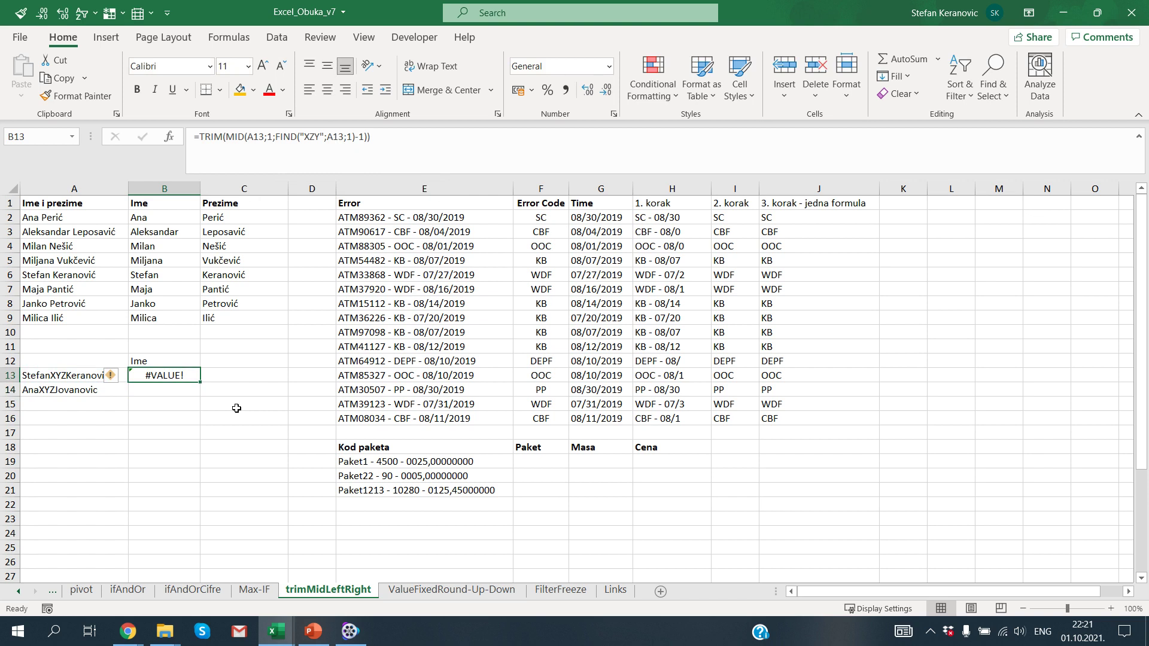
{"action": "key", "text": "Delete"}
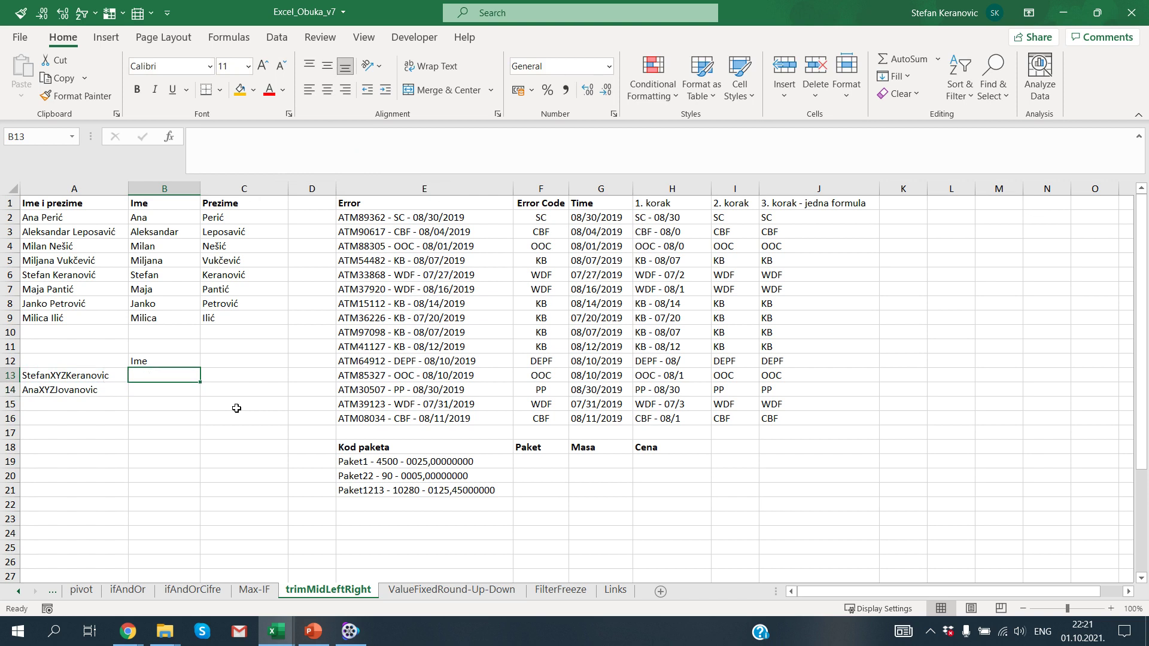
Step: Enter =TRIM(MID(A13;1;FIND("XYZ";A13;1)-1)) in B13
{"action": "type", "text": "=TRIM(MID("}
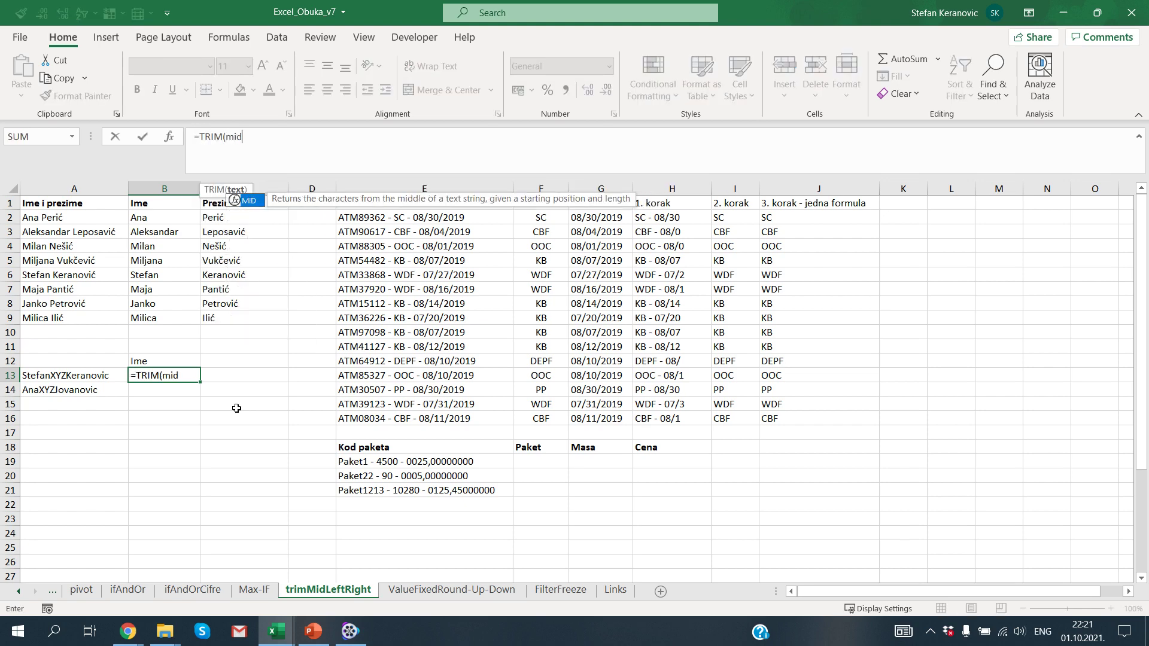
{"action": "key", "text": "Left"}
{"action": "type", "text": ";1;"}
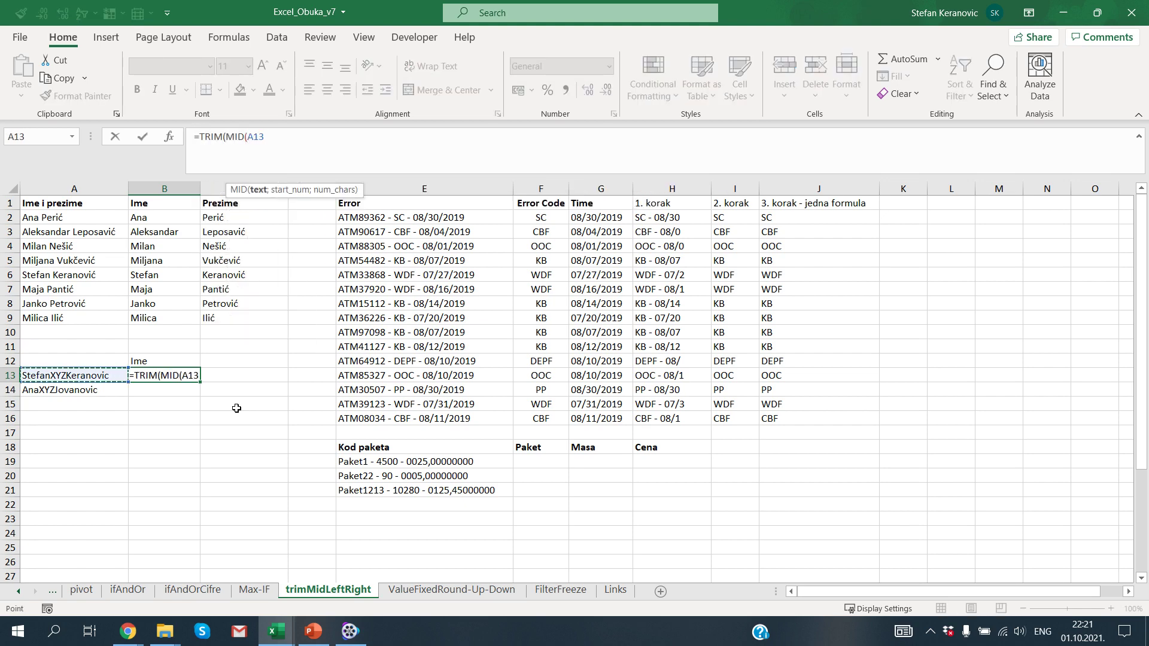
{"action": "type", "text": "FIND("}
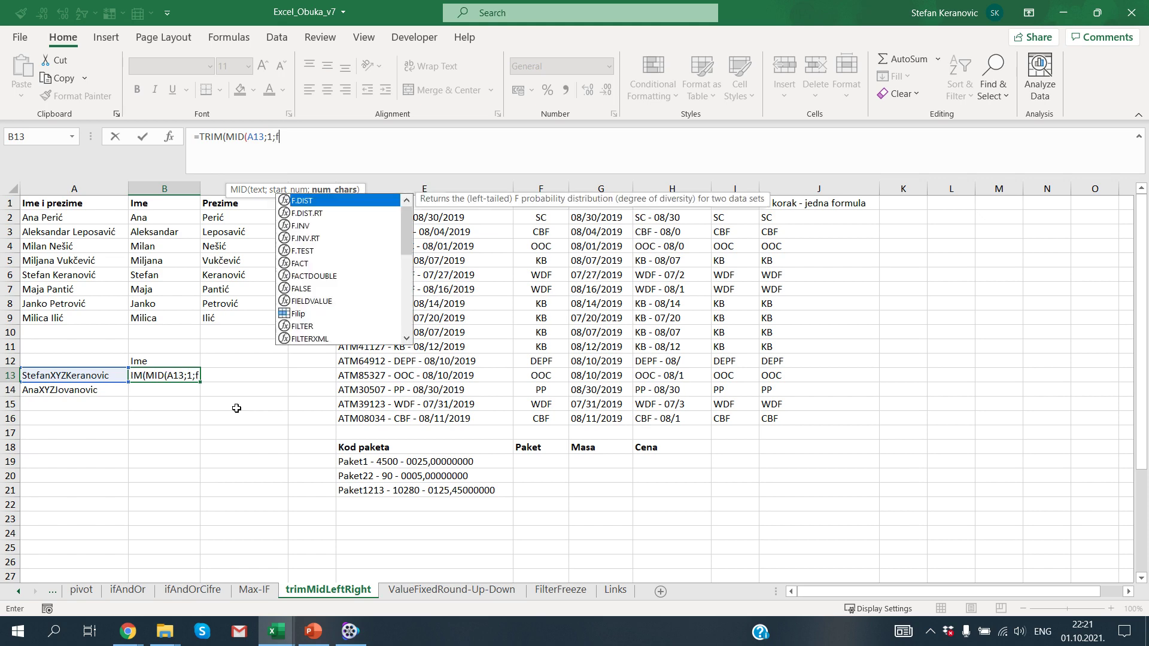
{"action": "type", "text": "\""}
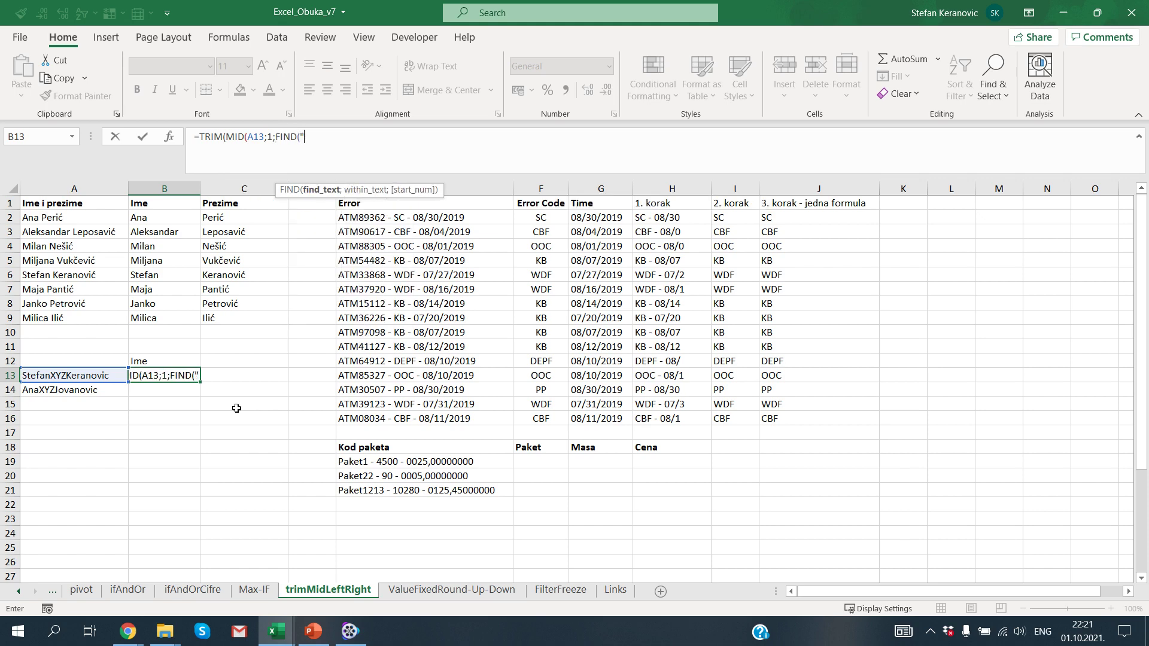
{"action": "type", "text": "XYZ\";"}
{"action": "key", "text": "Left"}
{"action": "type", "text": ";1"}
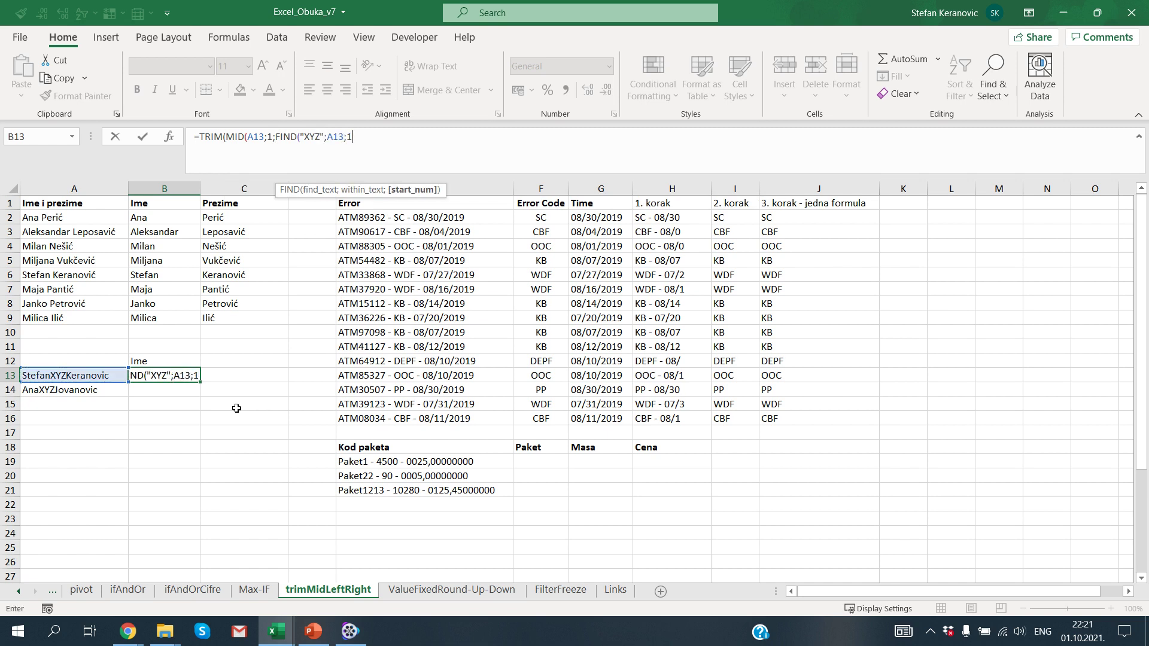
{"action": "type", "text": ")-1))"}
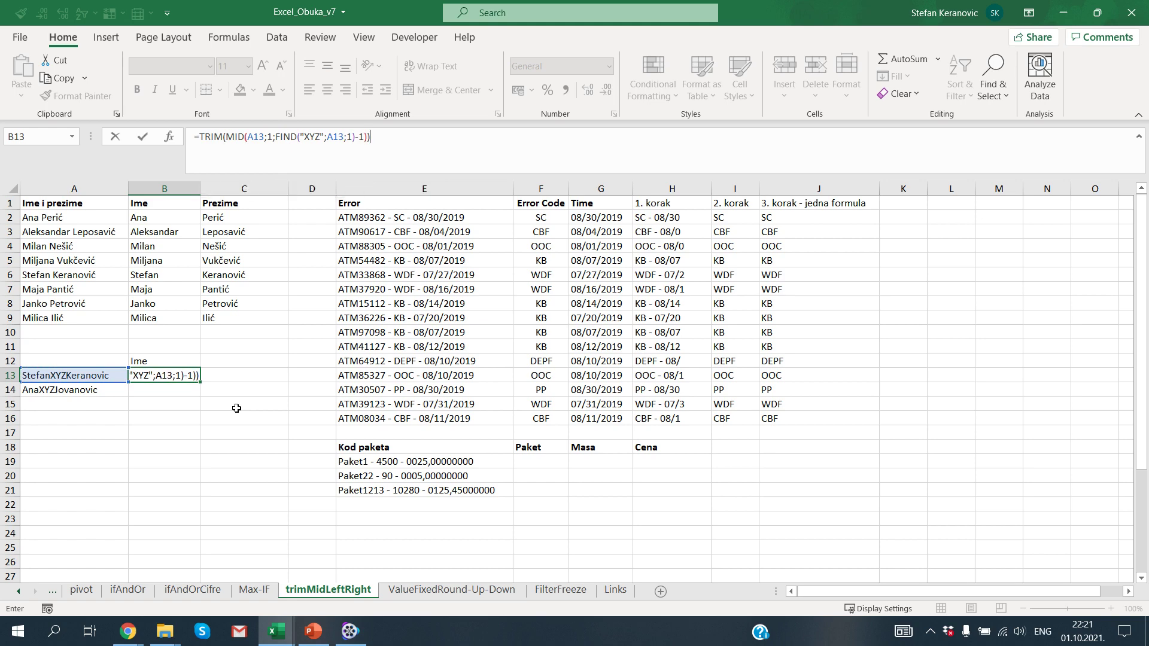
{"action": "key", "text": "Return"}
Step: Test the B13 formula with the -1 adjustment removed
{"action": "key", "text": "Up"}
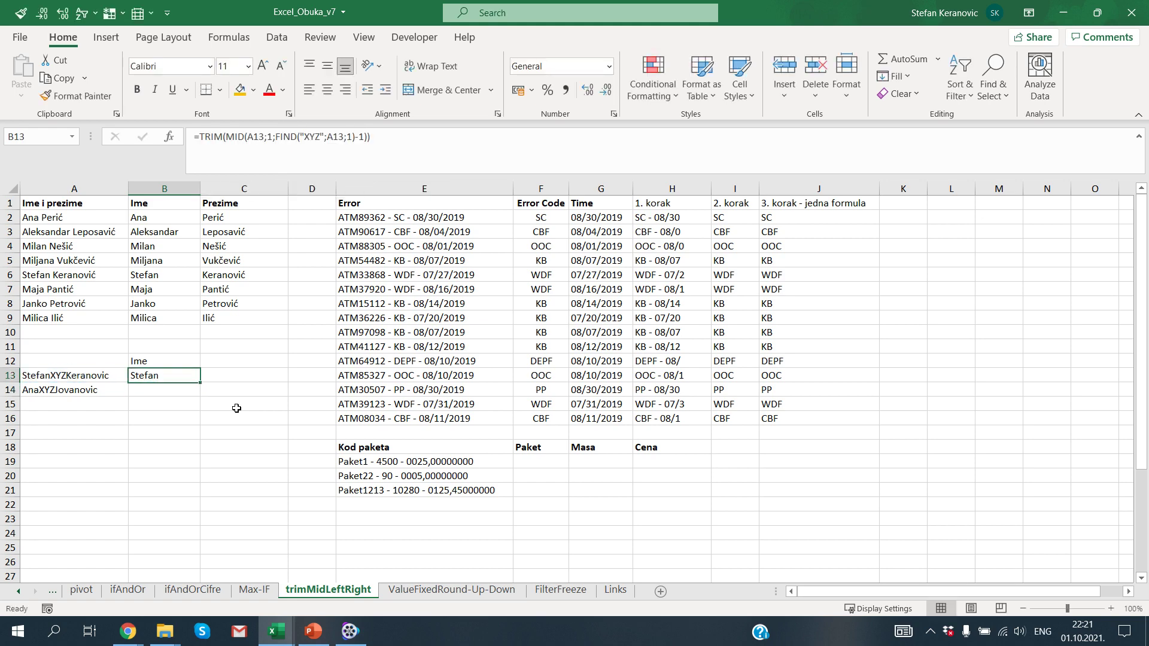
{"action": "key", "text": "F2"}
{"action": "key", "text": "Left"}
{"action": "key", "text": "Left"}
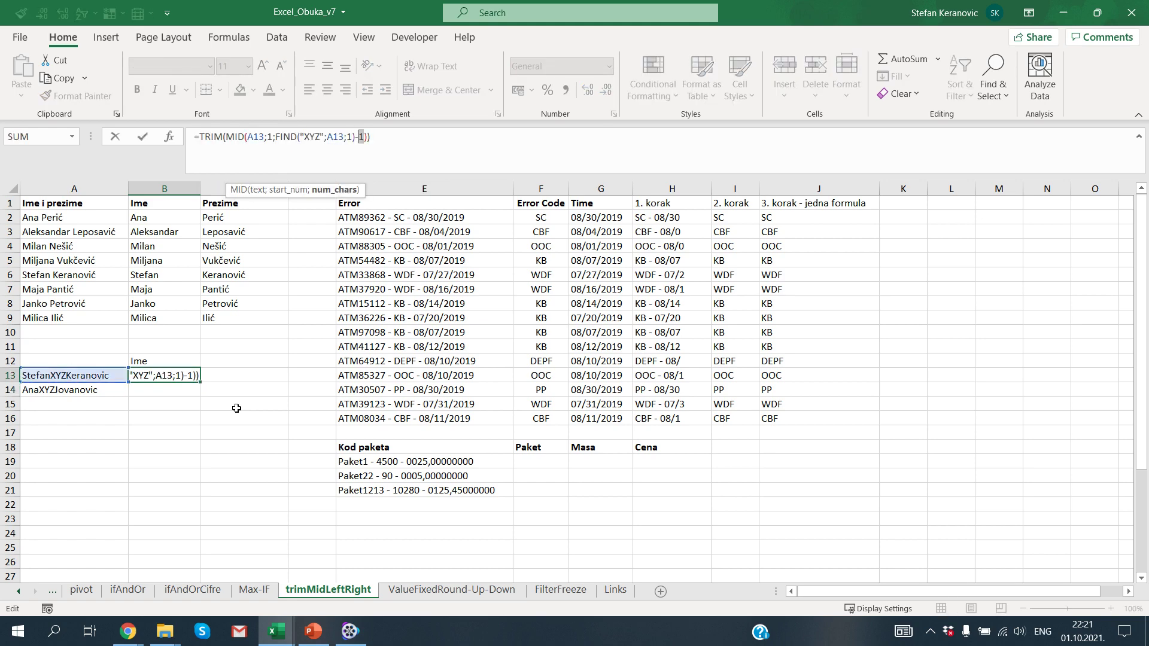
{"action": "key", "text": "BackSpace"}
{"action": "key", "text": "BackSpace"}
{"action": "key", "text": "Return"}
Step: Restore the -1 in B13 so it returns only the first name before XYZ
{"action": "key", "text": "Up"}
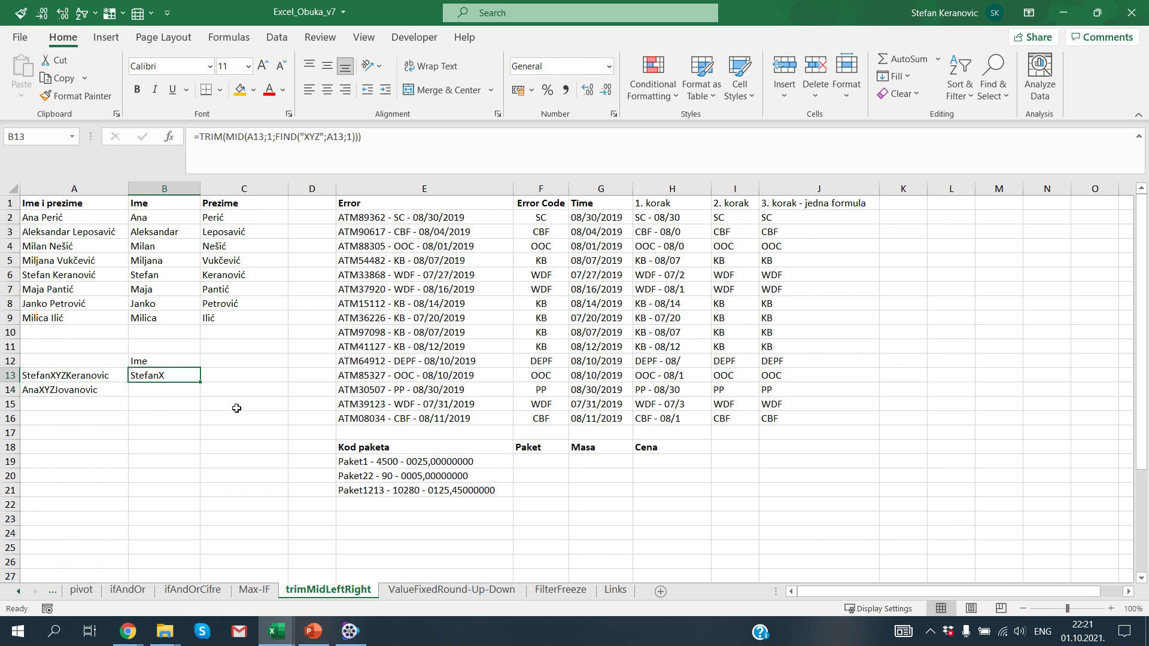
{"action": "key", "text": "Left"}
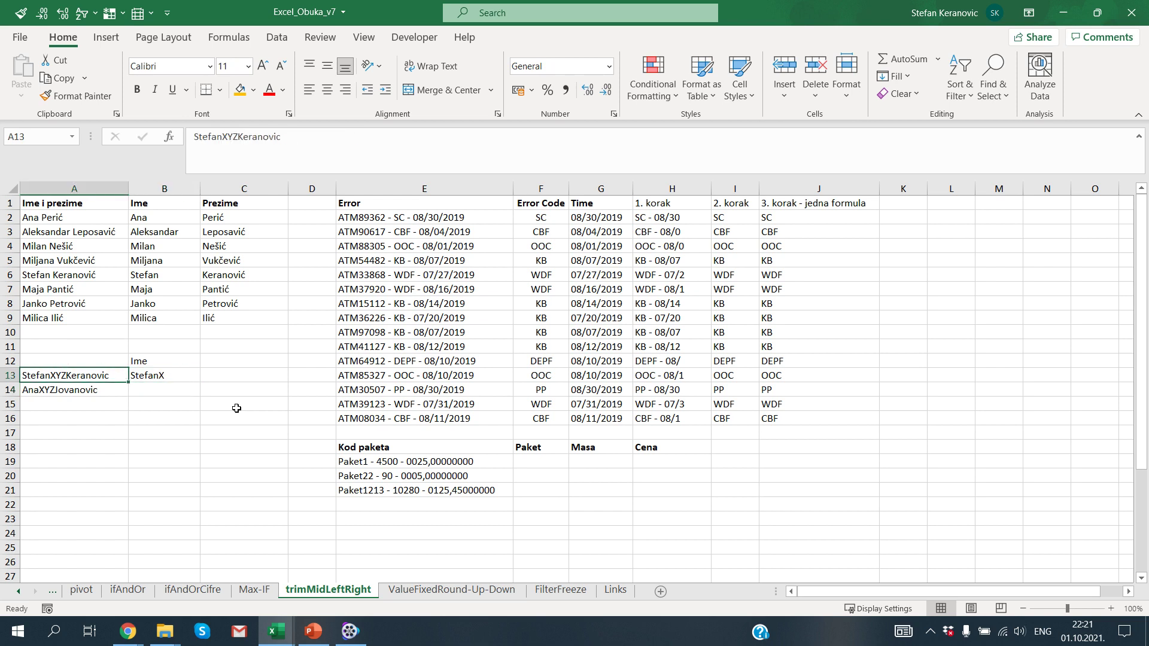
{"action": "key", "text": "Right"}
{"action": "key", "text": "F2"}
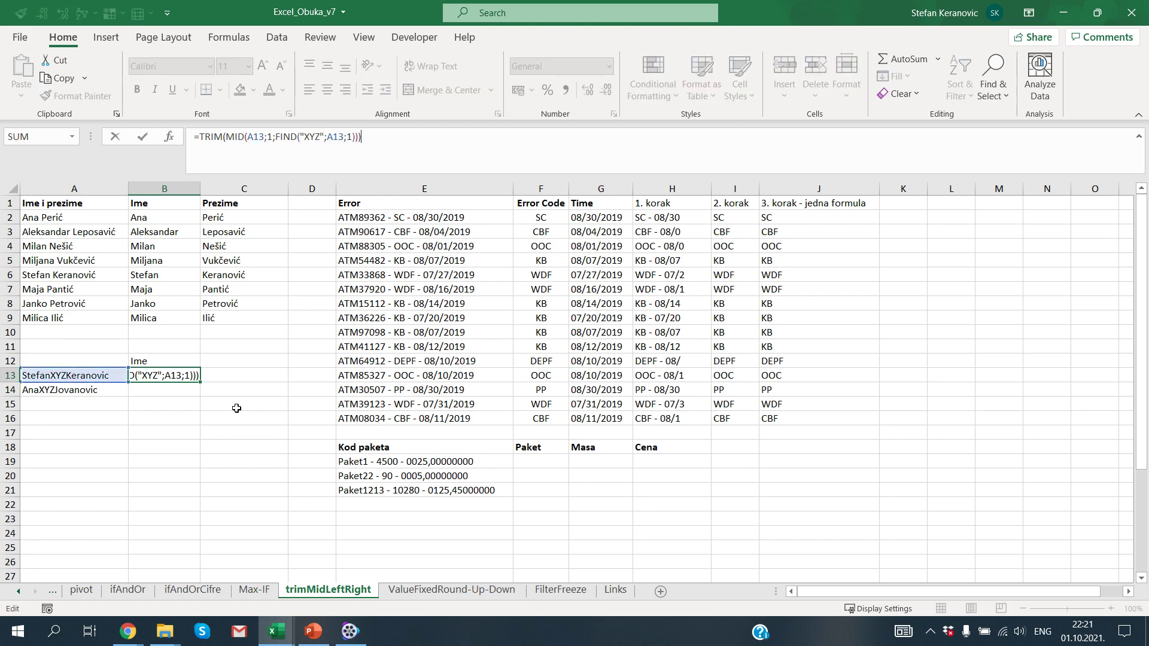
{"action": "key", "text": "Left"}
{"action": "key", "text": "Left"}
{"action": "type", "text": "-"}
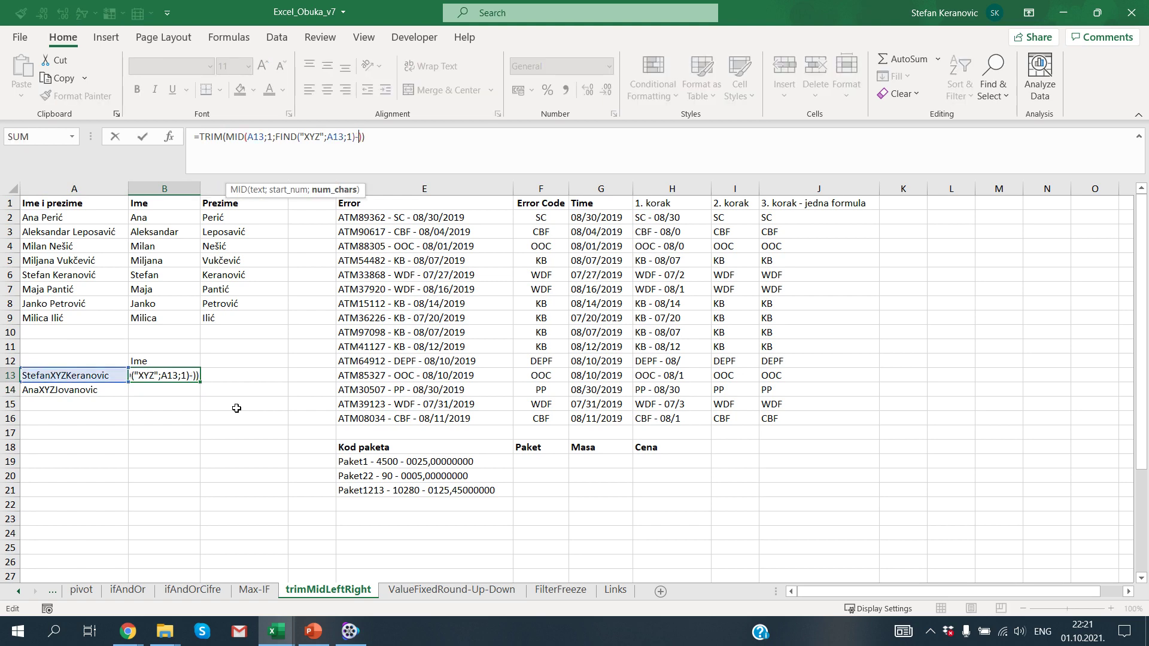
{"action": "type", "text": "1"}
{"action": "key", "text": "Return"}
{"action": "key", "text": "Up"}
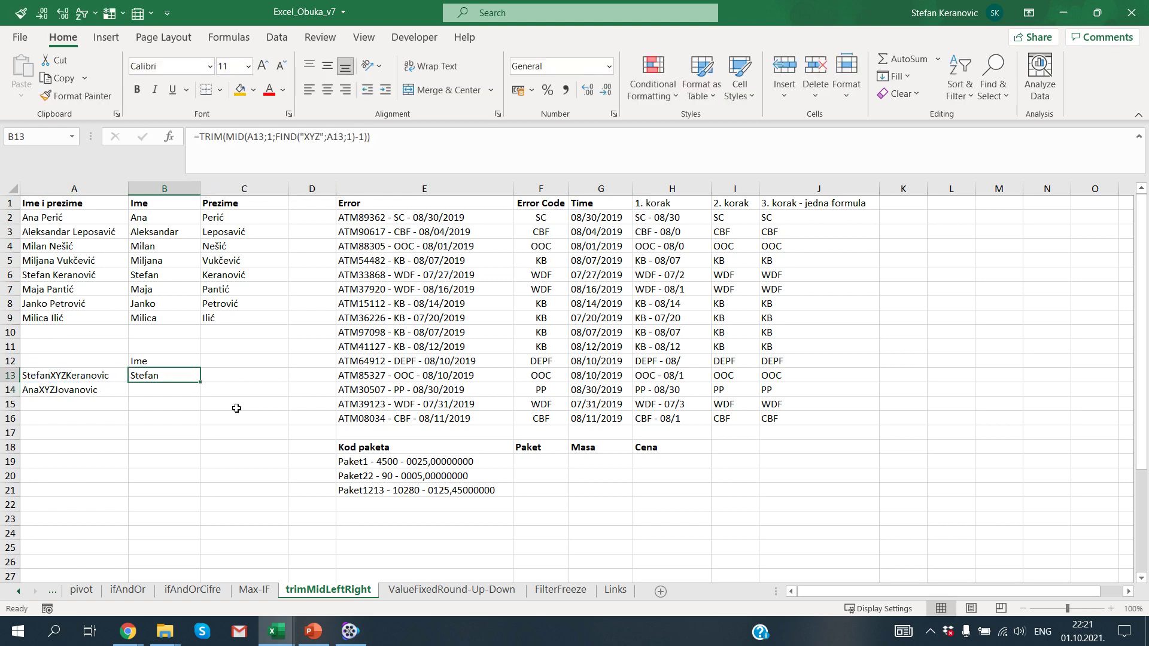
{"action": "key", "text": "Up"}
{"action": "key", "text": "Right"}
Step: Head C12 with Prezime and enter =TRIM(MID(A13;FIND("XYZ";A13;1);50)) in C13
{"action": "type", "text": "Prezime"}
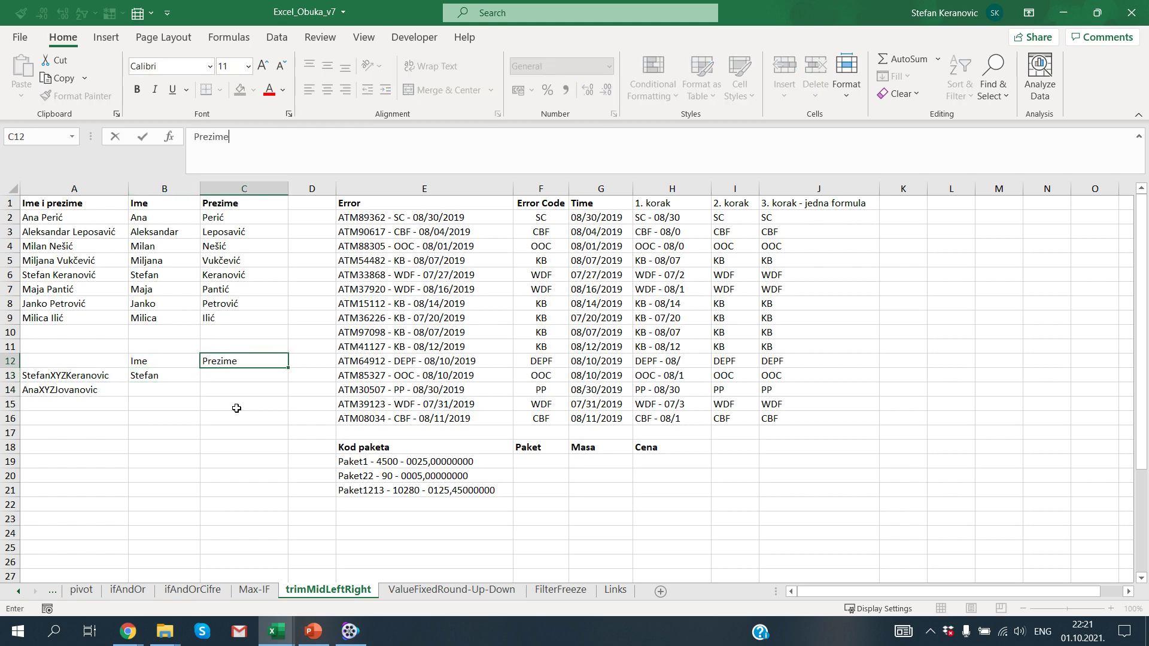
{"action": "key", "text": "Return"}
{"action": "type", "text": "=t"}
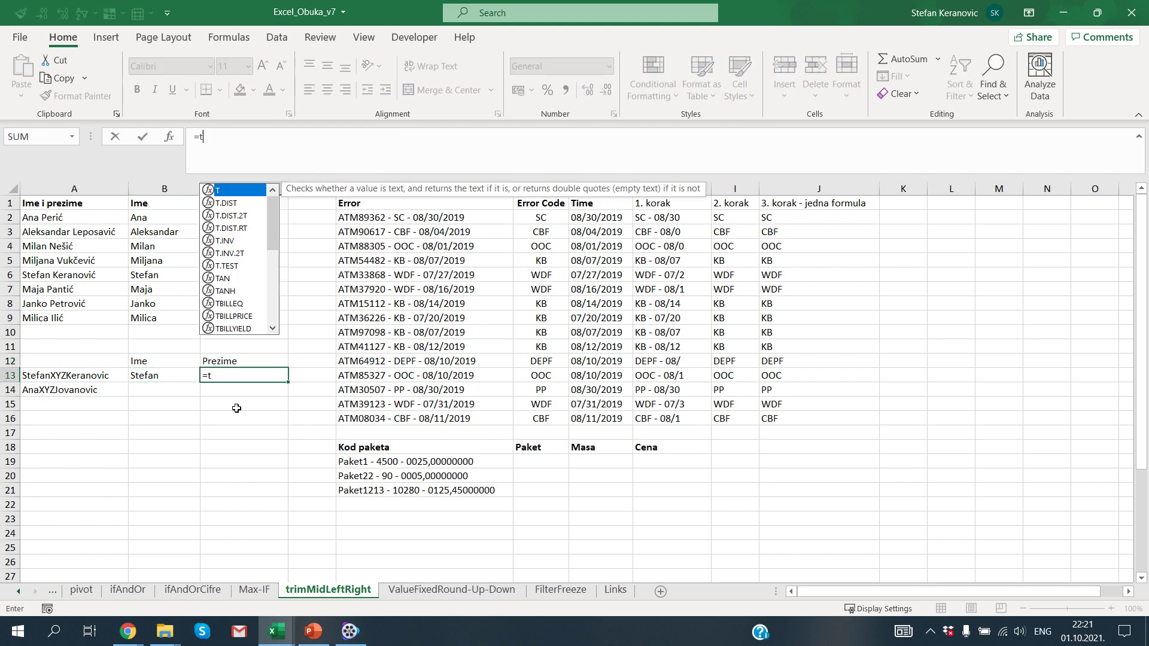
{"action": "type", "text": "ri"}
{"action": "key", "text": "Tab"}
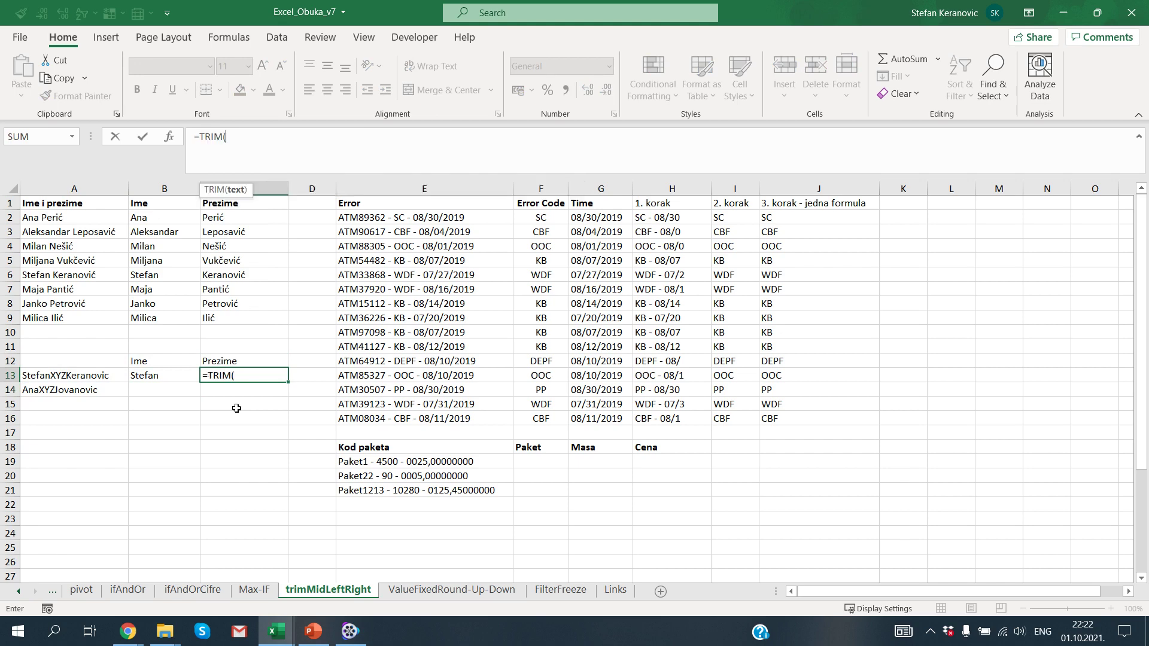
{"action": "type", "text": "mid"}
{"action": "key", "text": "Tab"}
{"action": "key", "text": "Left"}
{"action": "key", "text": "Left"}
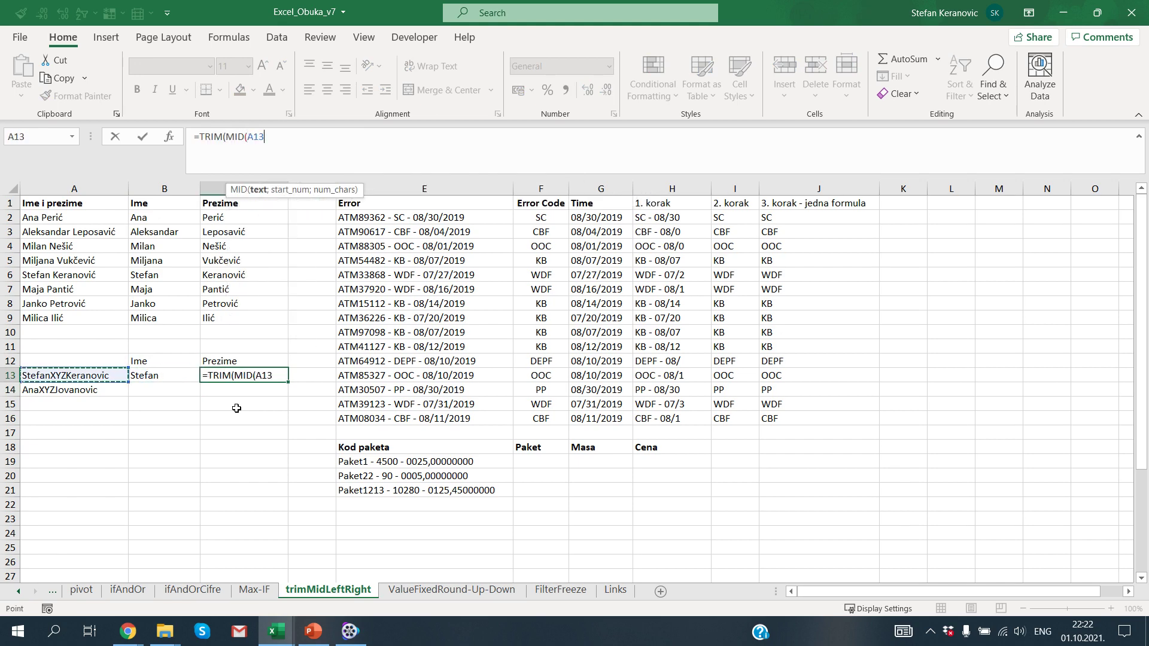
{"action": "type", "text": ";find"}
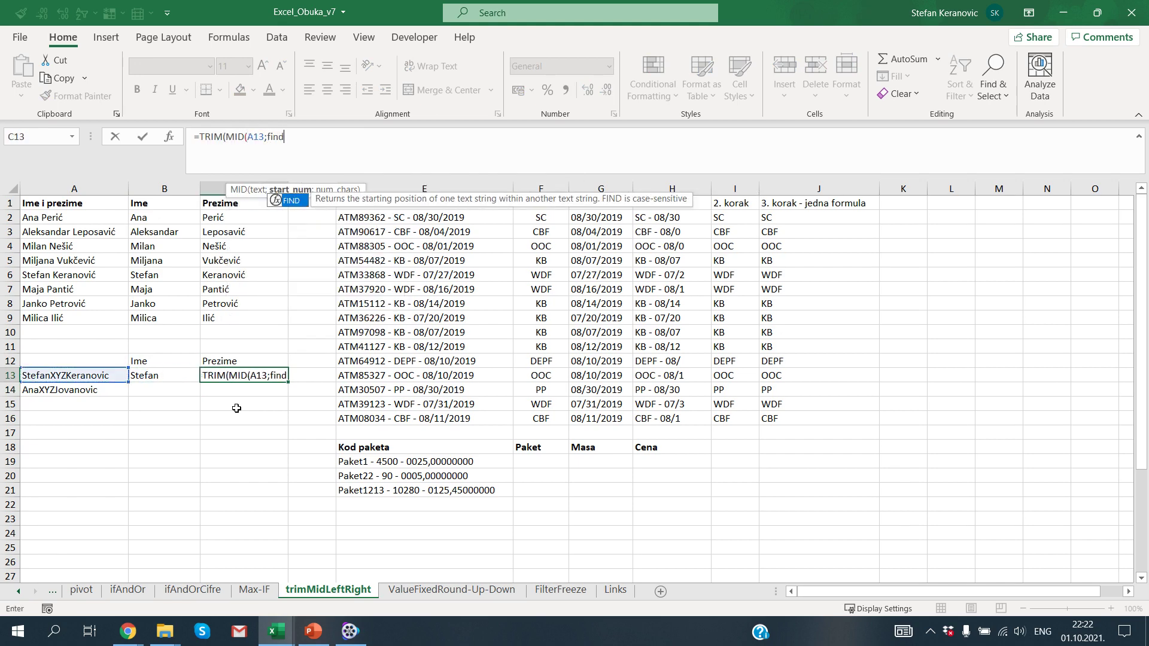
{"action": "key", "text": "Tab"}
{"action": "type", "text": "\""}
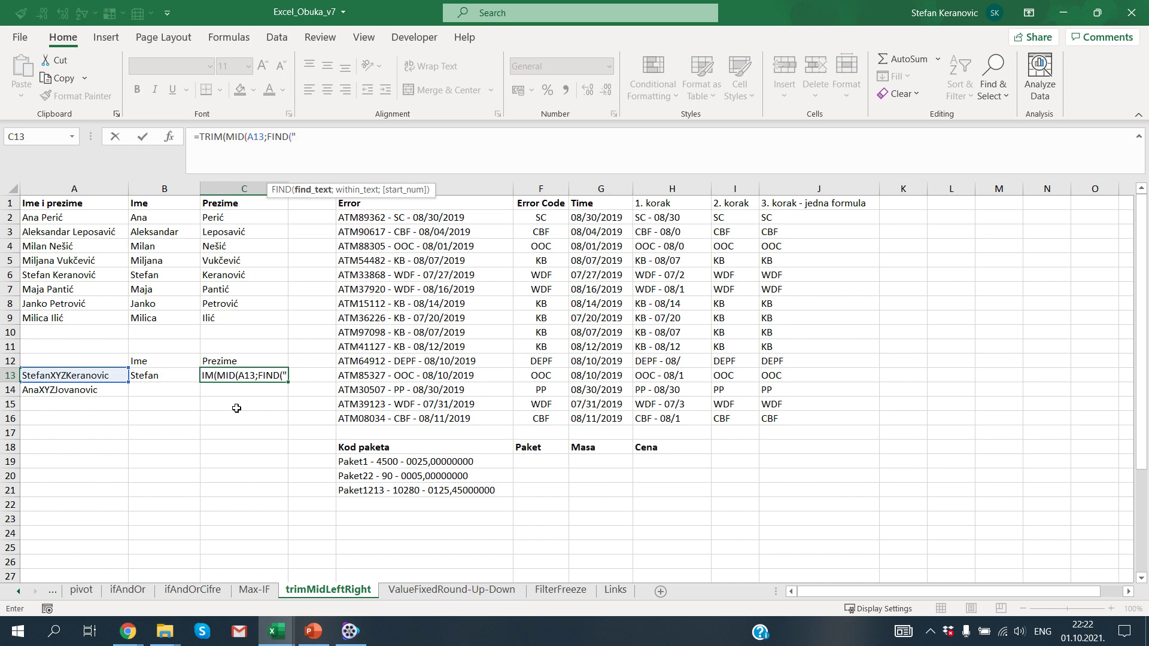
{"action": "type", "text": "XYZ\";"}
{"action": "key", "text": "Left"}
{"action": "key", "text": "Left"}
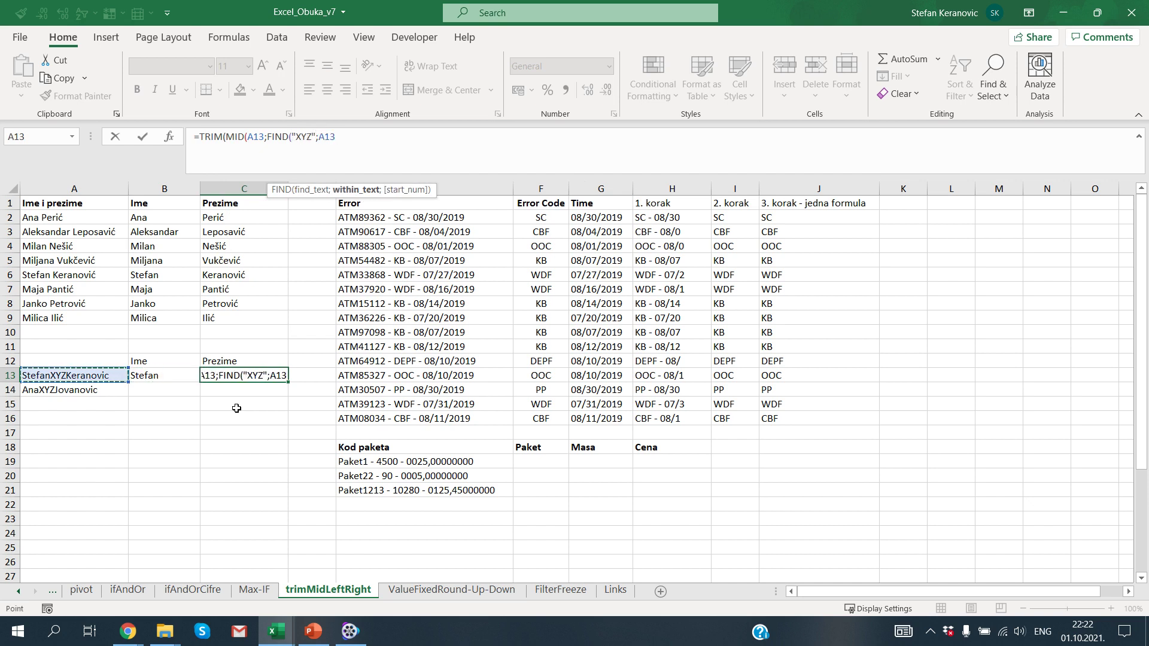
{"action": "type", "text": ";1)"}
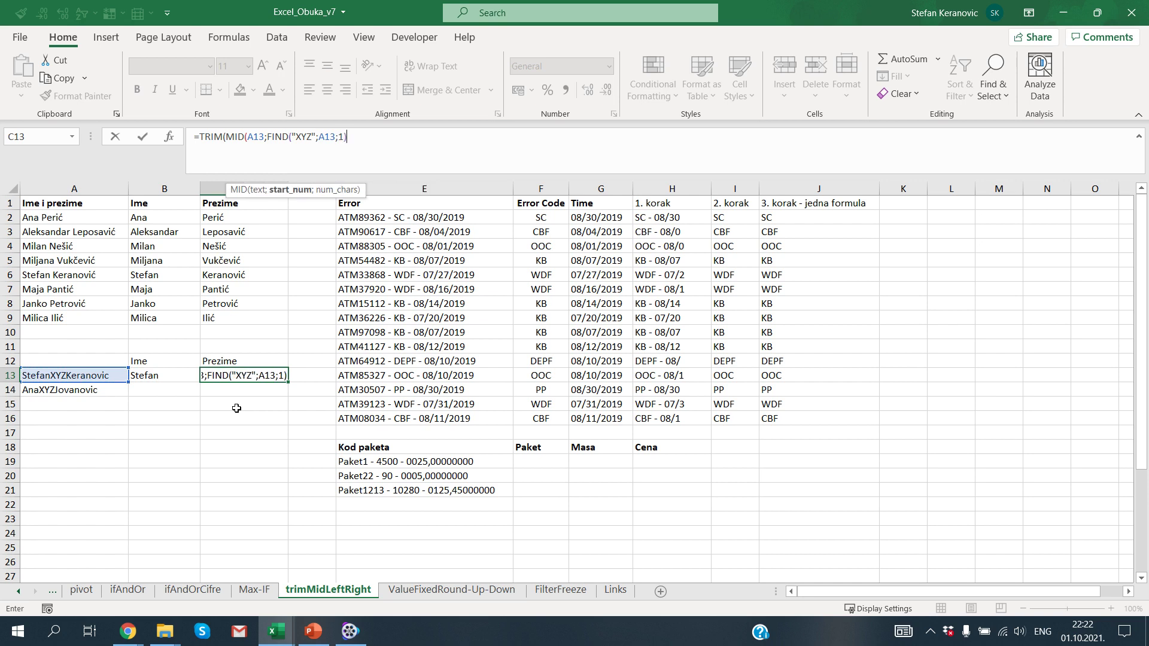
{"action": "type", "text": ";"}
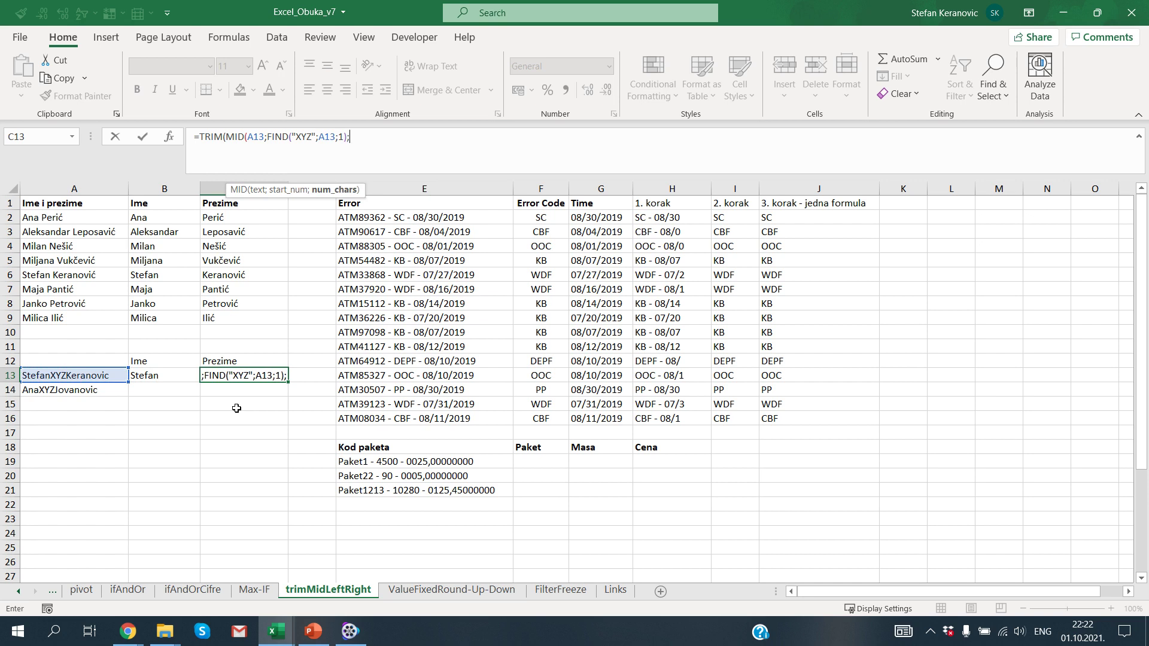
{"action": "type", "text": "50))"}
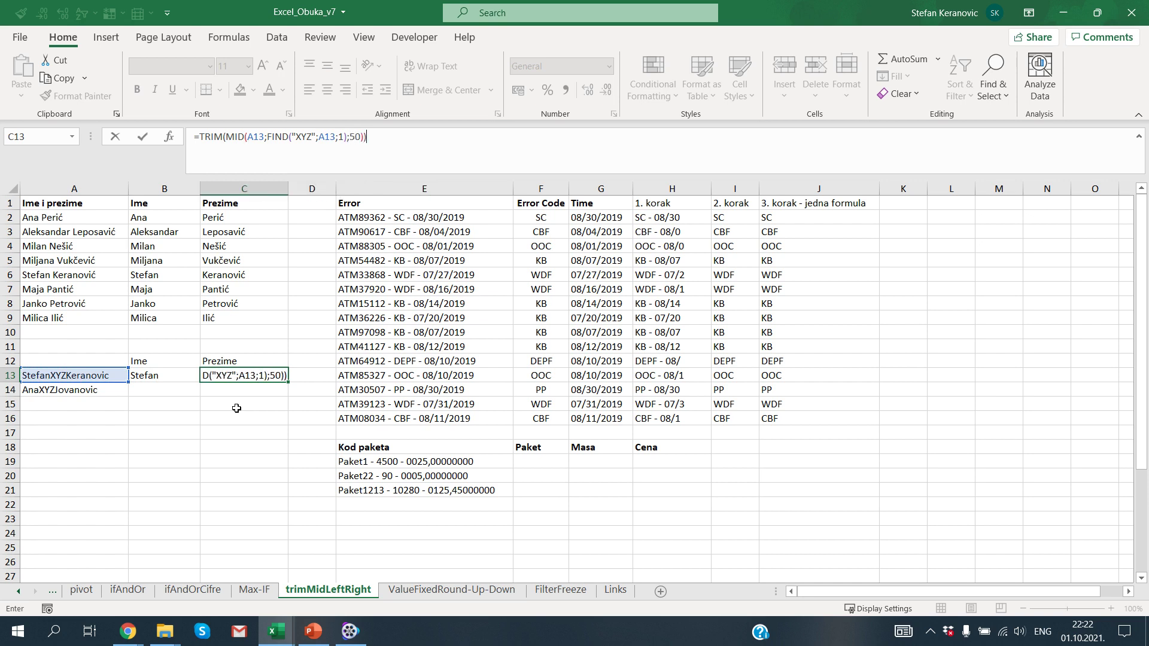
{"action": "key", "text": "ctrl+Return"}
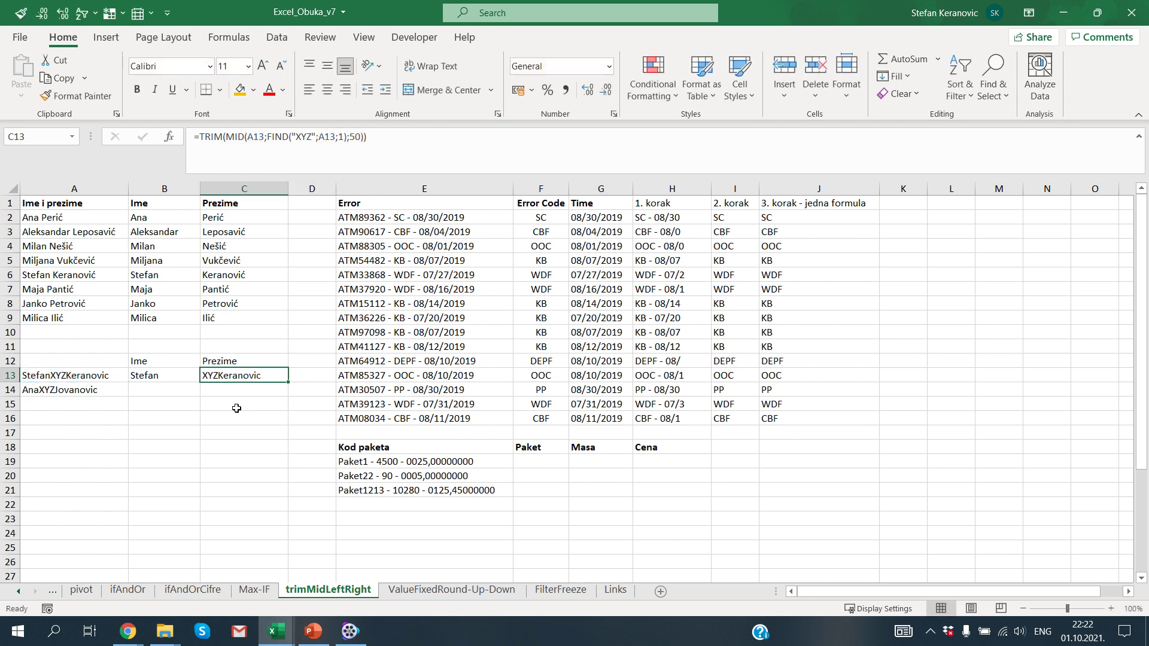
Step: Add +3 after the FIND result so the C13 surname skips the XYZ marker
{"action": "key", "text": "F2"}
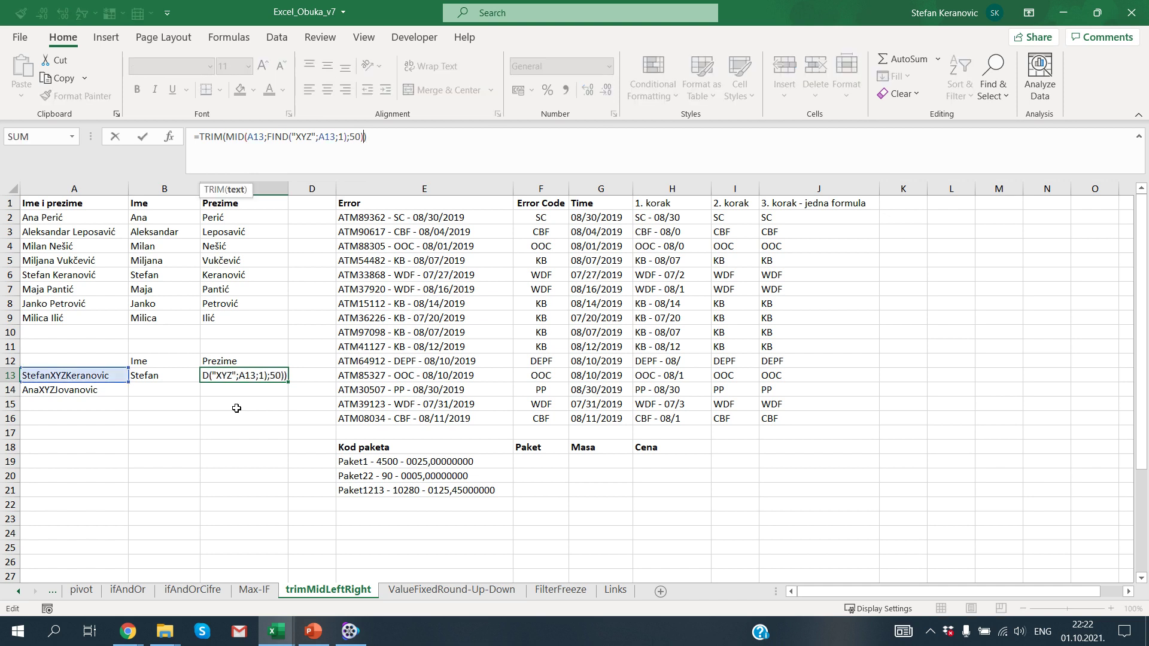
{"action": "key", "text": "Left"}
{"action": "key", "text": "Left"}
{"action": "key", "text": "Left"}
{"action": "key", "text": "Left"}
{"action": "key", "text": "Left"}
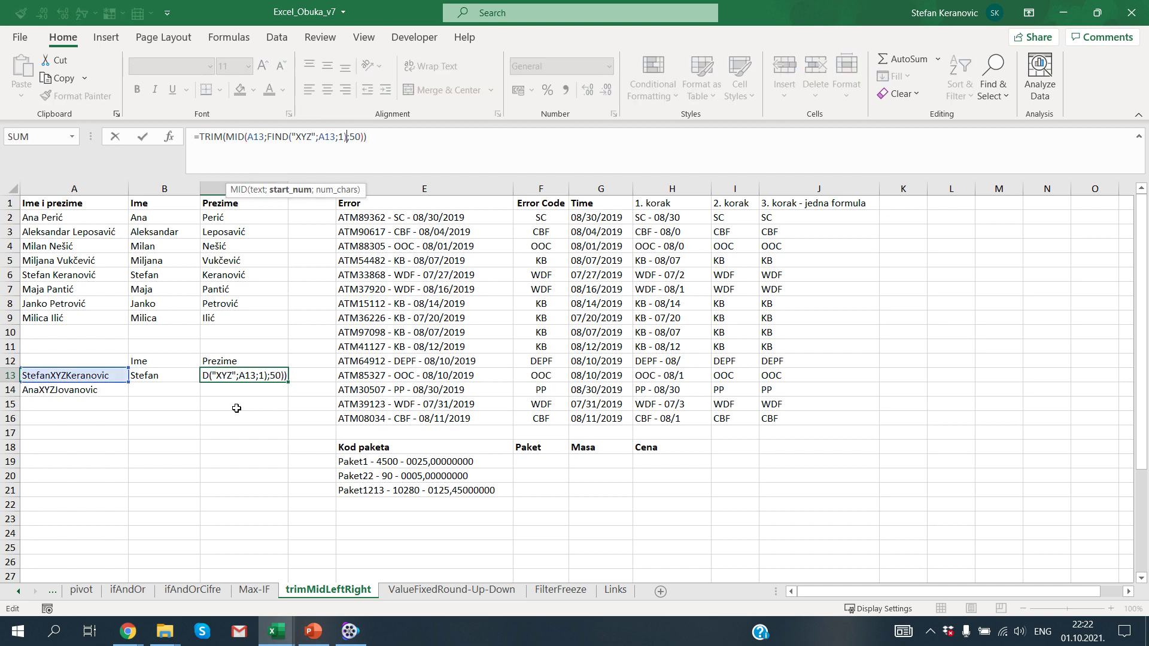
{"action": "type", "text": "+3"}
{"action": "key", "text": "ctrl+Return"}
Step: Copy the B13:C13 name formulas into B14:C14
{"action": "key", "text": "shift+Left"}
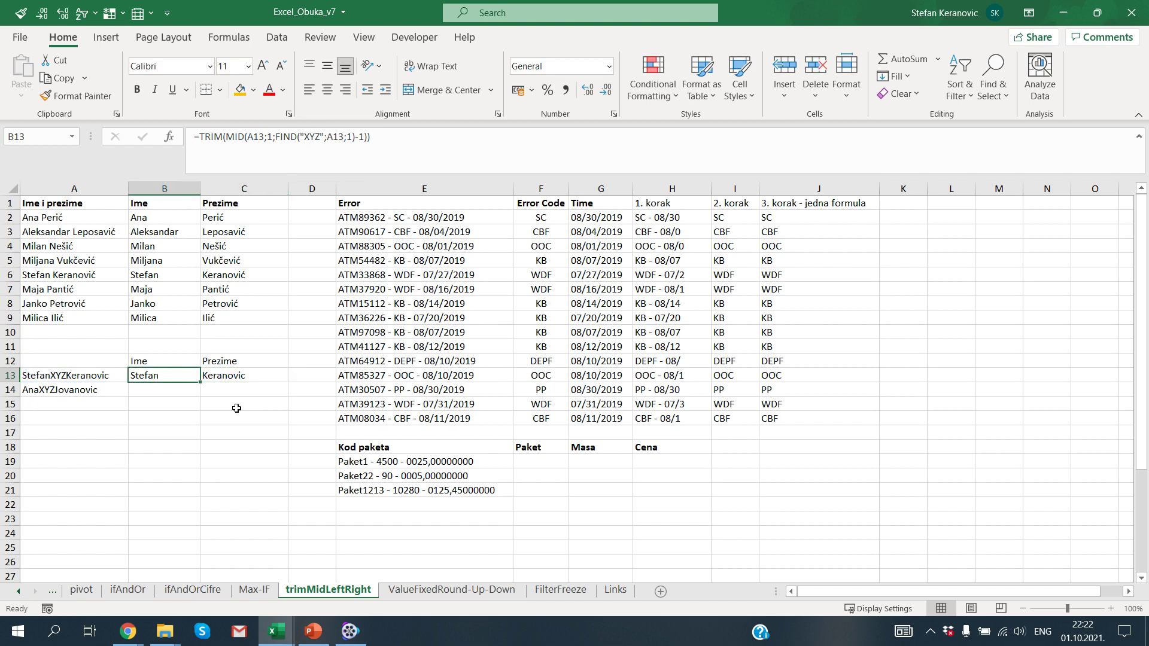
{"action": "key", "text": "ctrl+c"}
{"action": "key", "text": "Down"}
{"action": "key", "text": "Left"}
{"action": "key", "text": "ctrl+v"}
{"action": "key", "text": "Escape"}
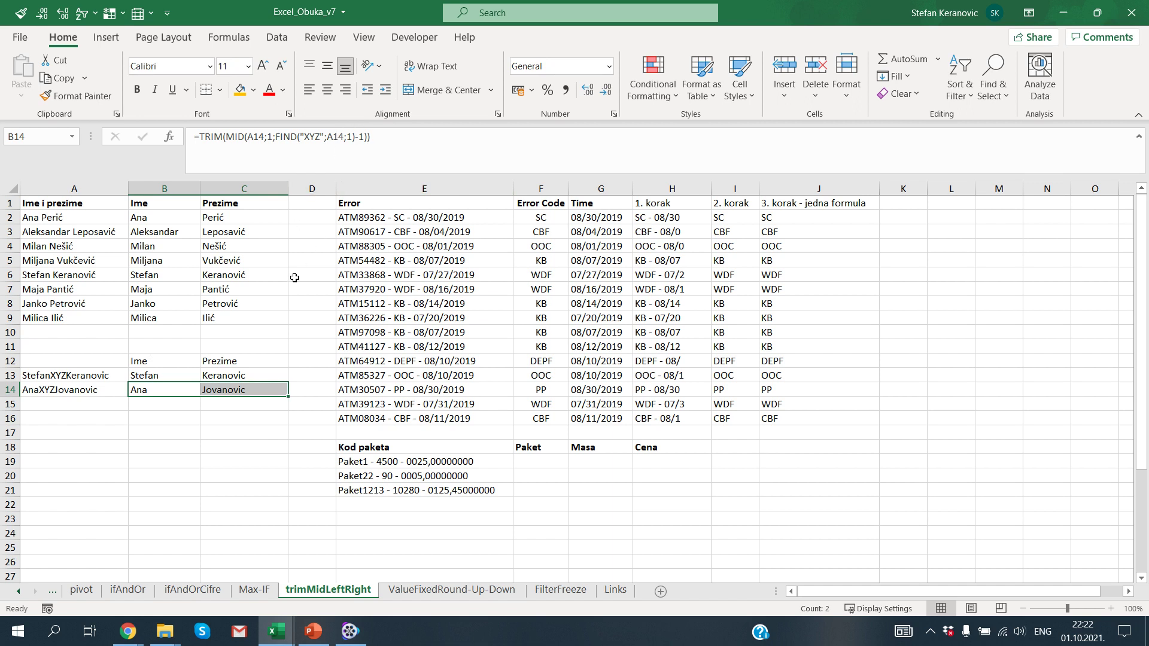
{"action": "left_click", "coordinate": [242, 373]}
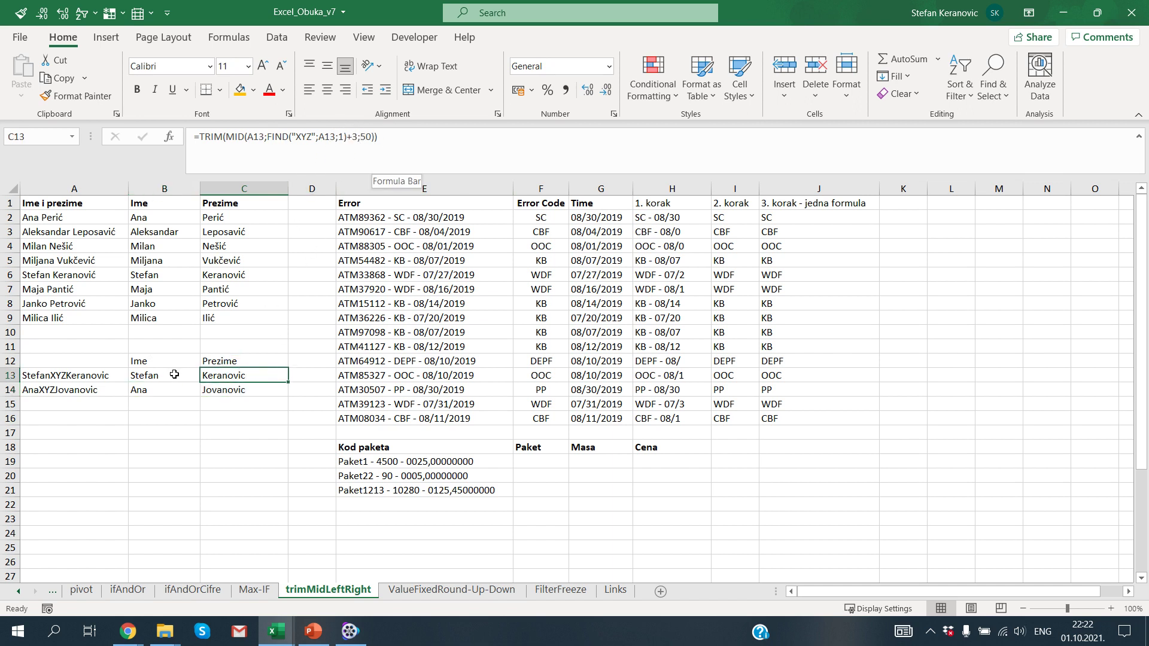
{"action": "left_click_drag", "start_coordinate": [103, 359], "coordinate": [231, 403]}
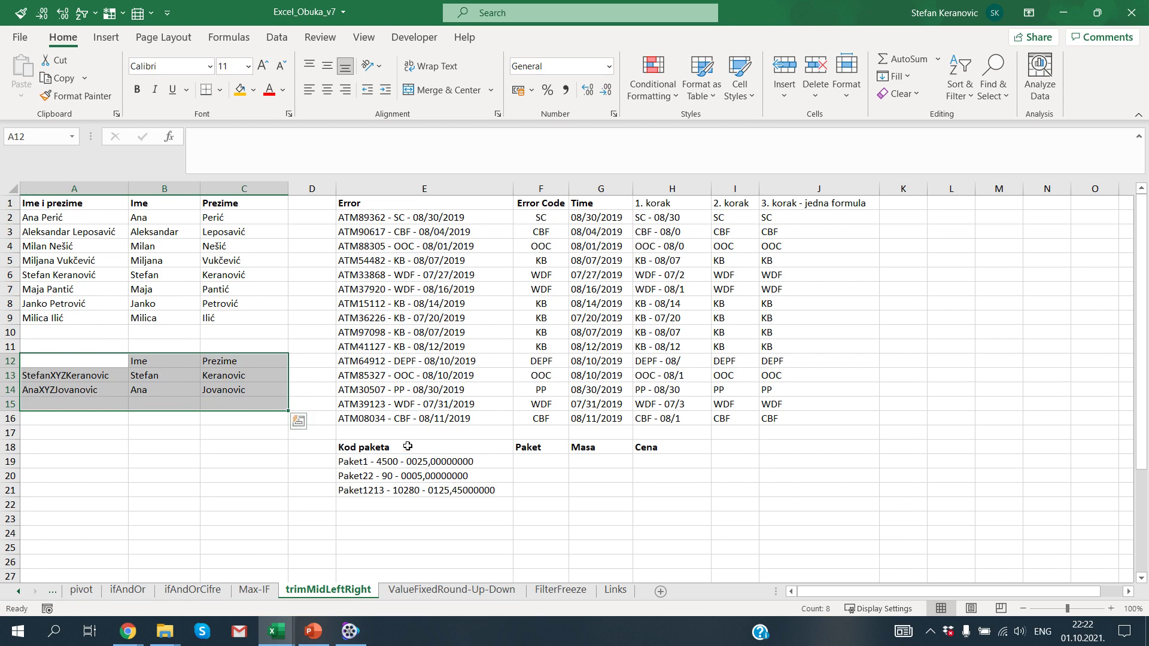
{"action": "left_click_drag", "start_coordinate": [441, 446], "coordinate": [664, 490]}
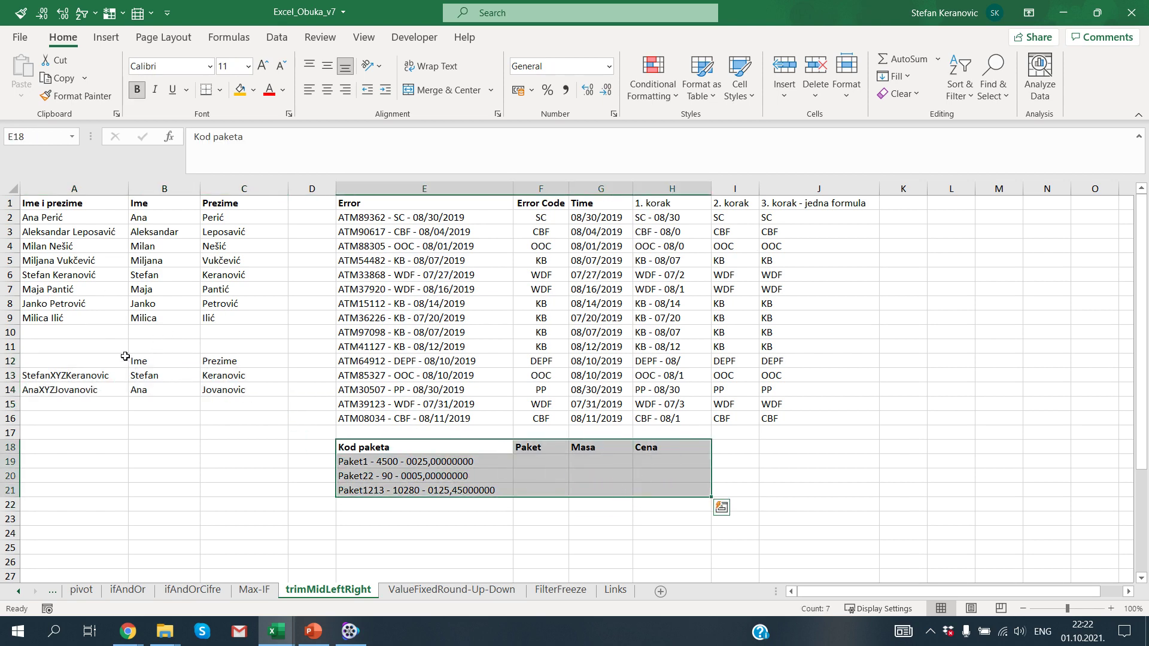
{"action": "left_click", "coordinate": [86, 347]}
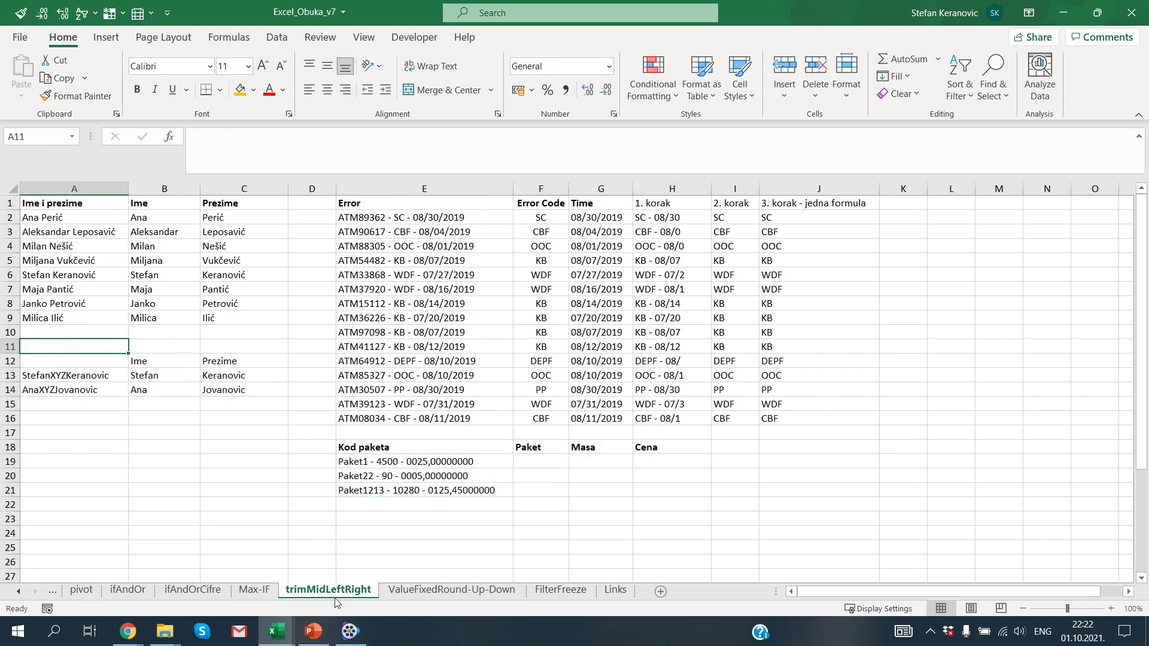